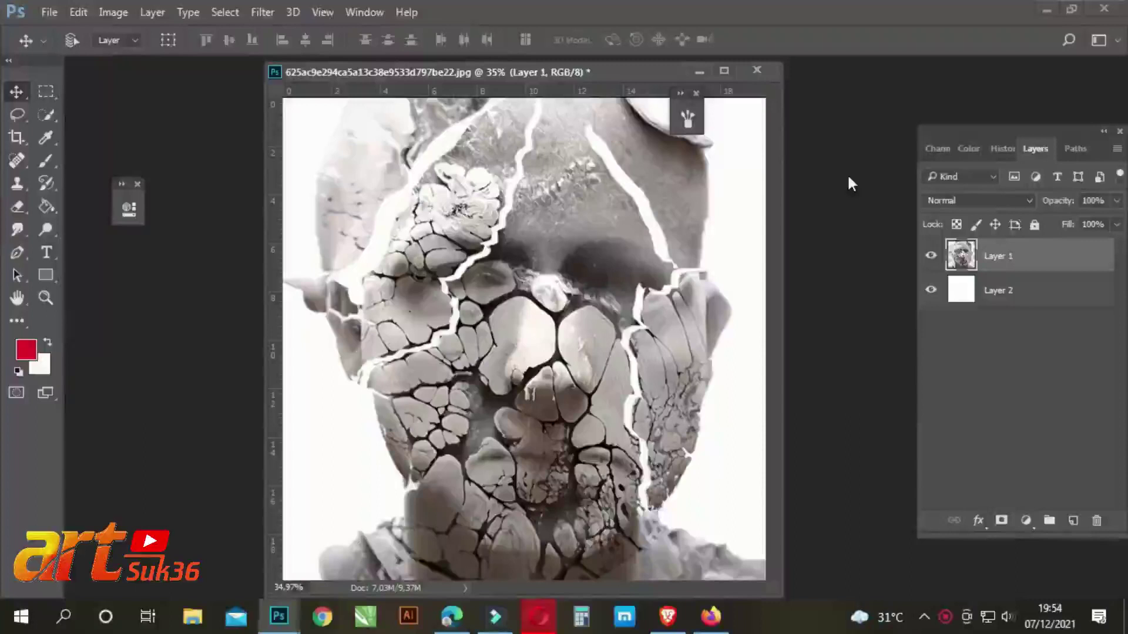
- Open the man's face photo file
key("ctrl+o")
left_click(890, 335)
left_click(974, 511)
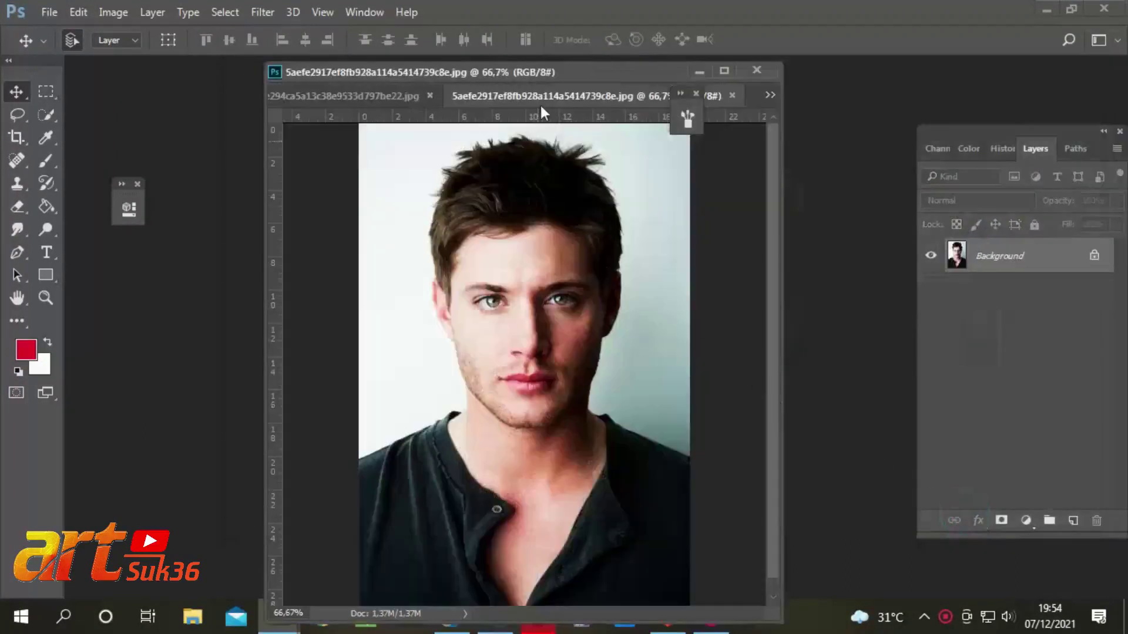
- Drag the portrait into the cracked-stone document as Layer 3 beneath the cracks, then close the photo
left_click_drag(540, 96, 700, 235)
left_click_drag(846, 353, 439, 245)
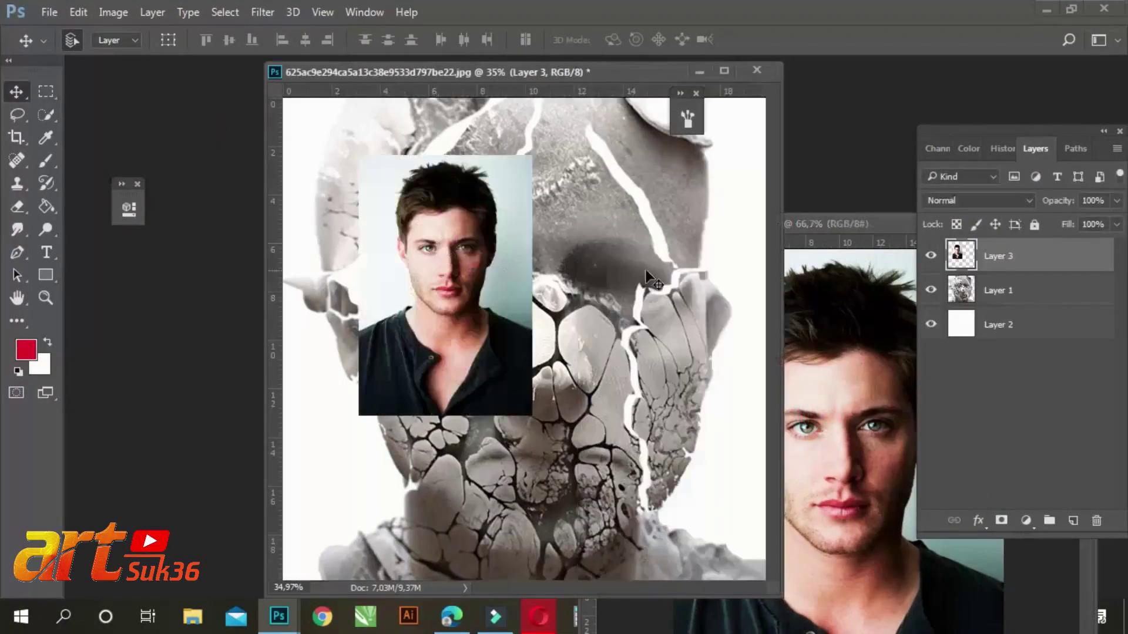
left_click_drag(999, 256, 998, 306)
left_click_drag(851, 224, 362, 260)
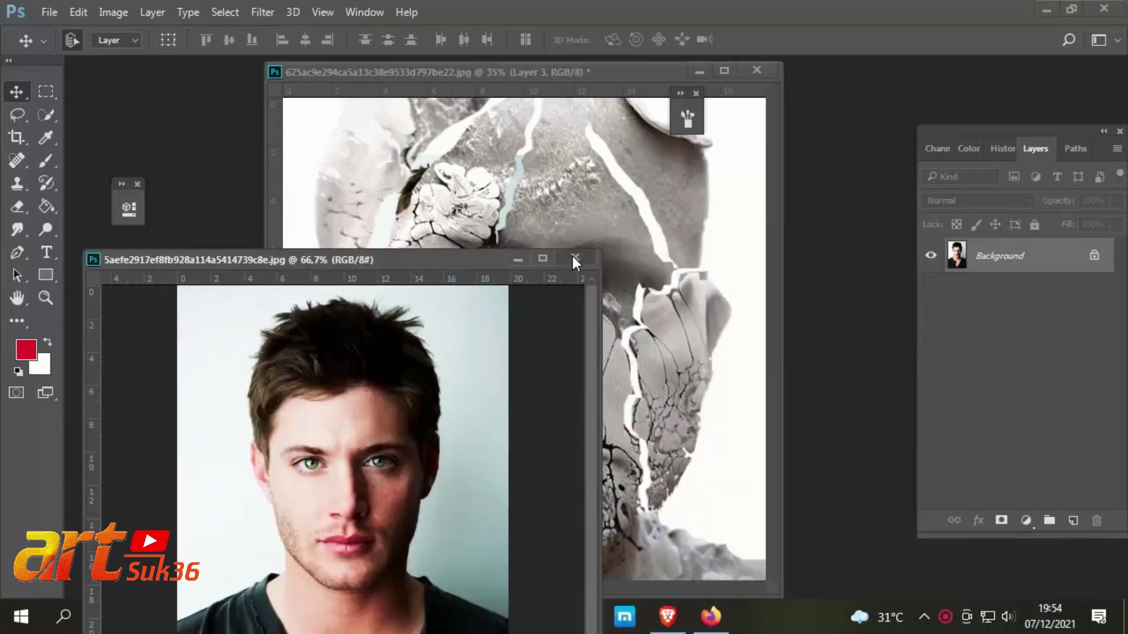
left_click(575, 260)
- Scale the portrait to about 193% and delete everything outside a rectangle over the upper canvas
key("ctrl+t")
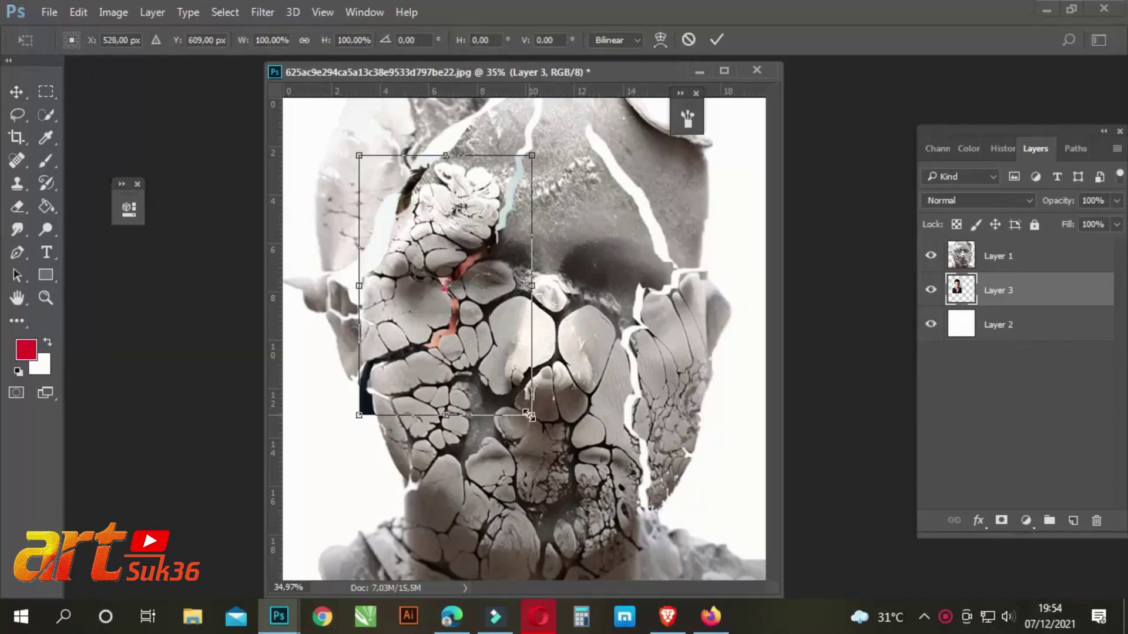
left_click_drag(530, 416, 694, 499)
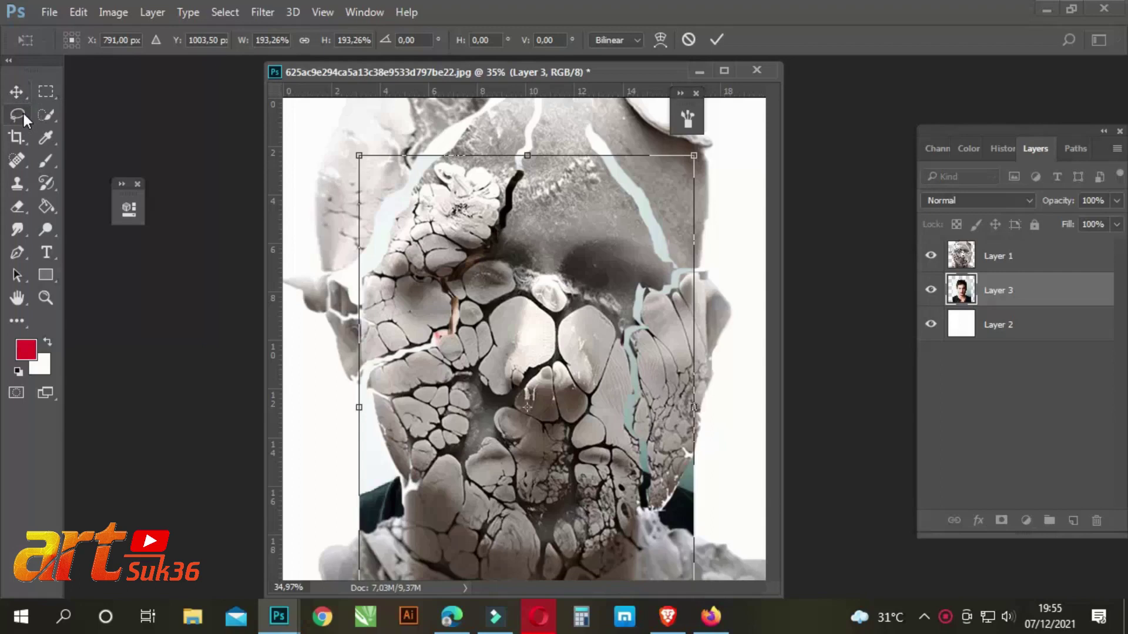
left_click(45, 91)
left_click_drag(311, 107, 752, 477)
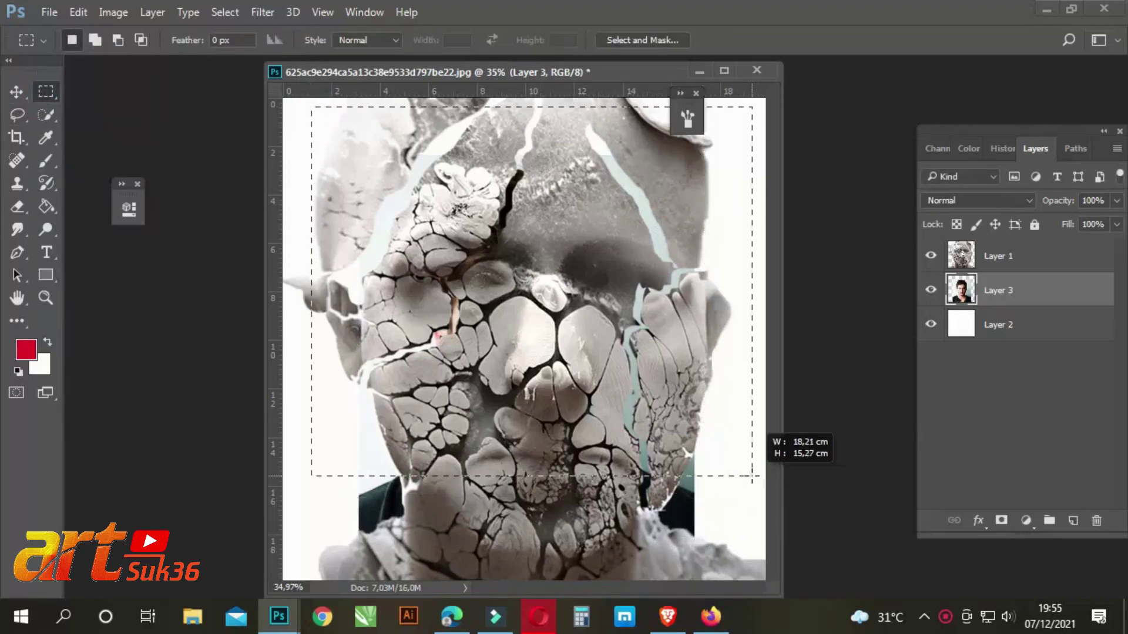
key("ctrl+shift+i")
key("Delete")
key("ctrl+d")
- Shift the portrait left, move its lower area up, and enlarge it to about 176%
key("ctrl+t")
left_click_drag(623, 235, 518, 276)
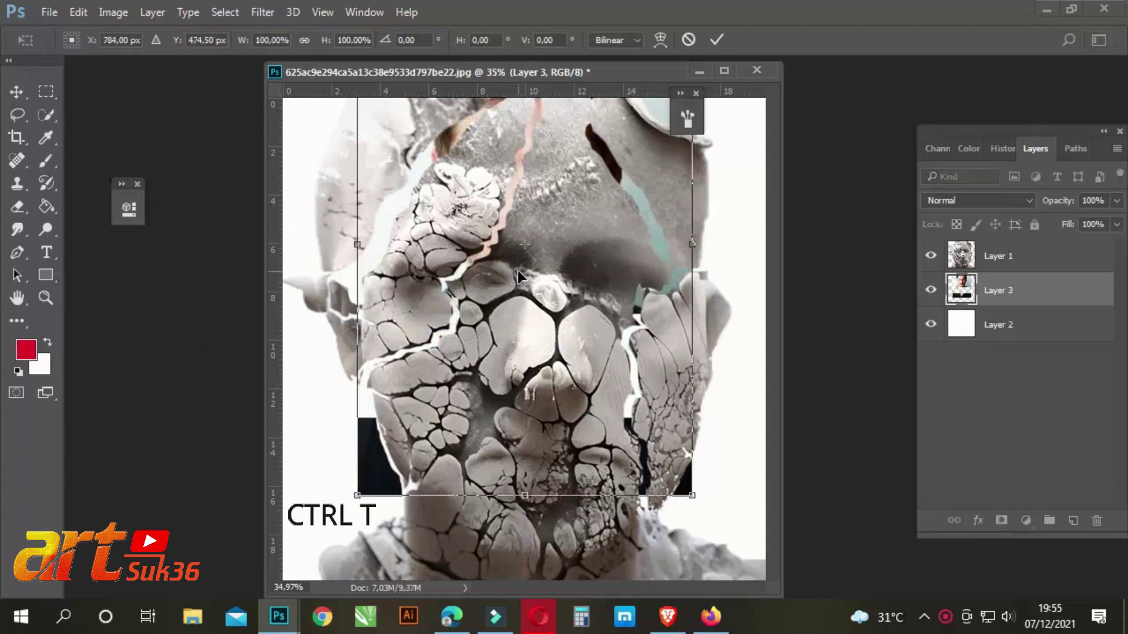
key("Return")
left_click_drag(328, 397, 781, 579)
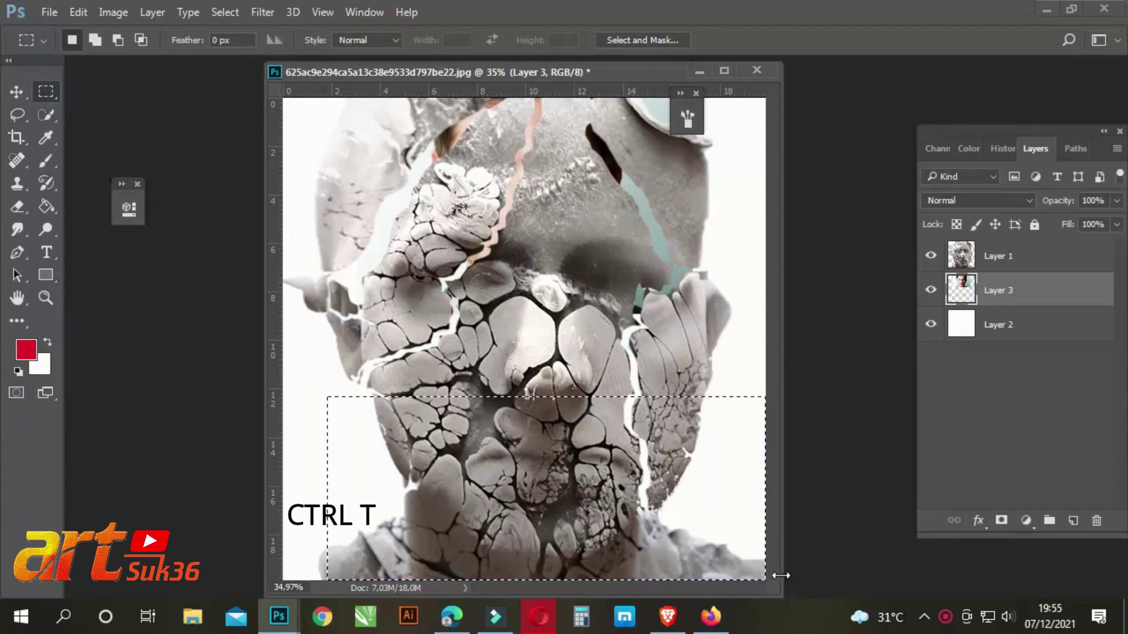
key("ctrl+t")
left_click_drag(552, 564, 561, 445)
left_click_drag(673, 235, 816, 99)
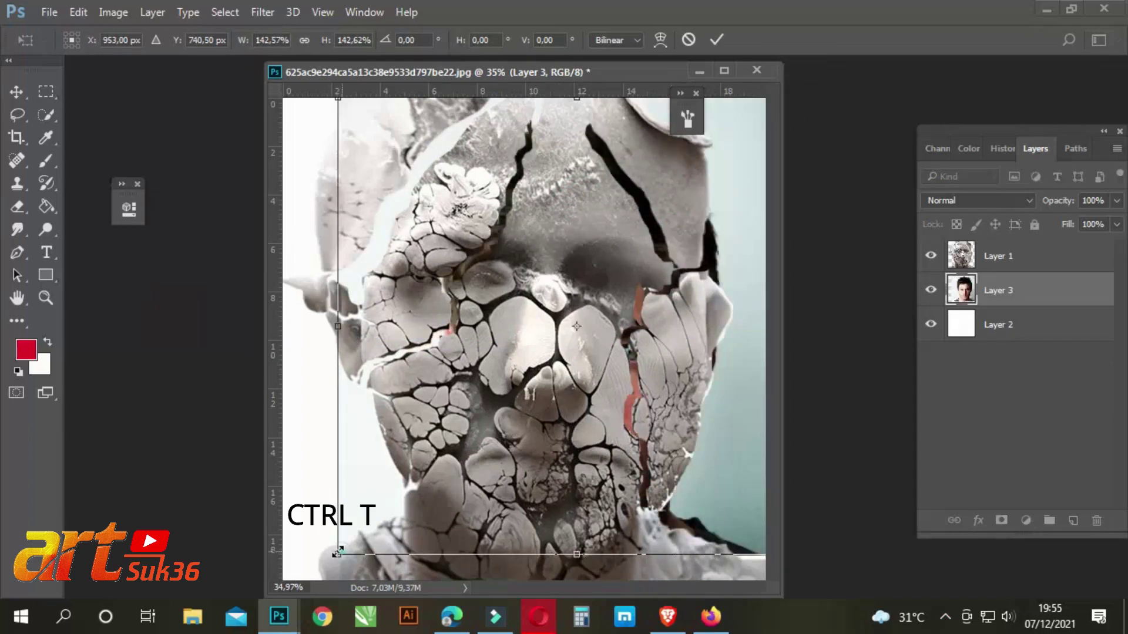
left_click_drag(338, 552, 249, 587)
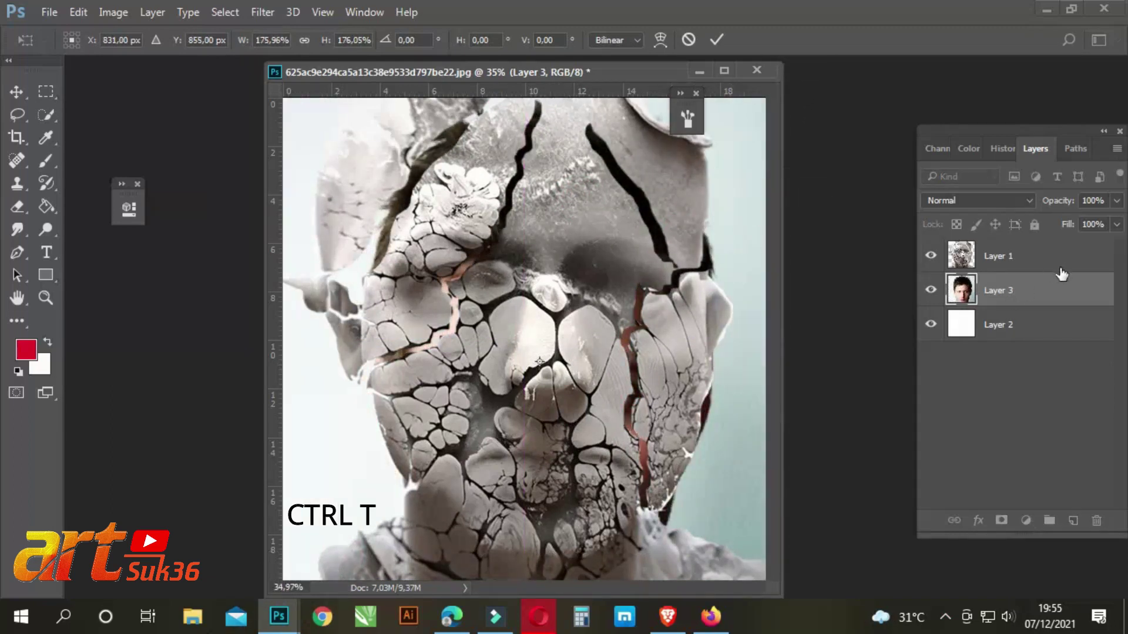
- Try a lower fill, reset it to 100%, commit the portrait transform, and select Layer 1's fill
left_click(1117, 225)
mouse_move(1110, 245)
left_mouse_down()
mouse_move(1055, 258)
mouse_move(1116, 246)
left_mouse_up()
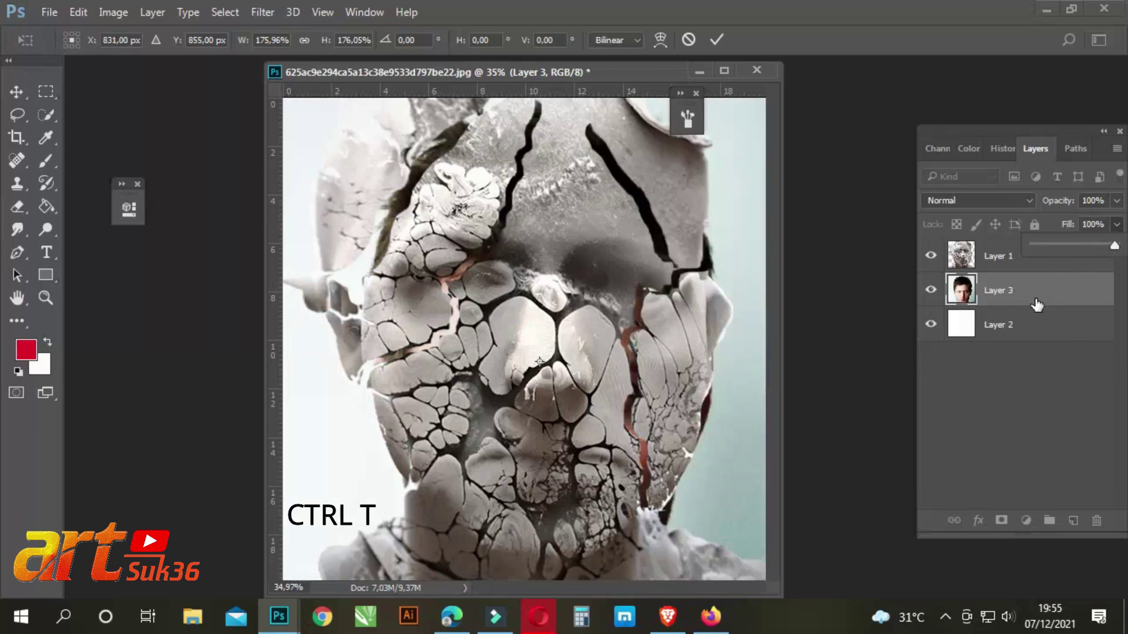
left_click(1118, 222)
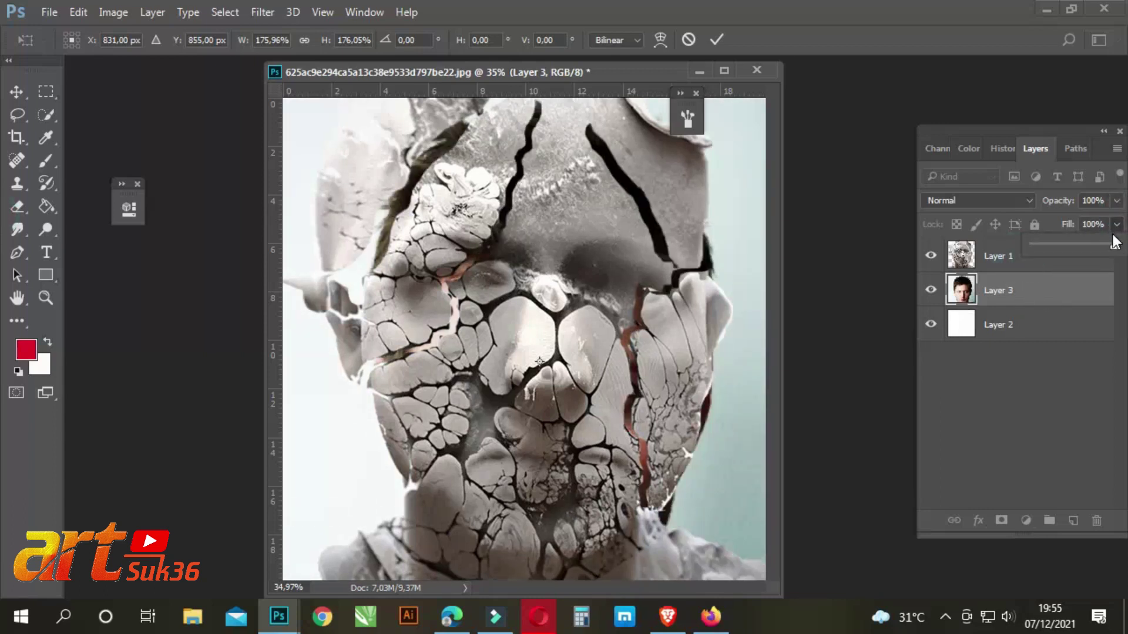
mouse_move(1101, 264)
left_mouse_down()
mouse_move(1078, 263)
mouse_move(1119, 259)
left_mouse_up()
left_click(999, 259)
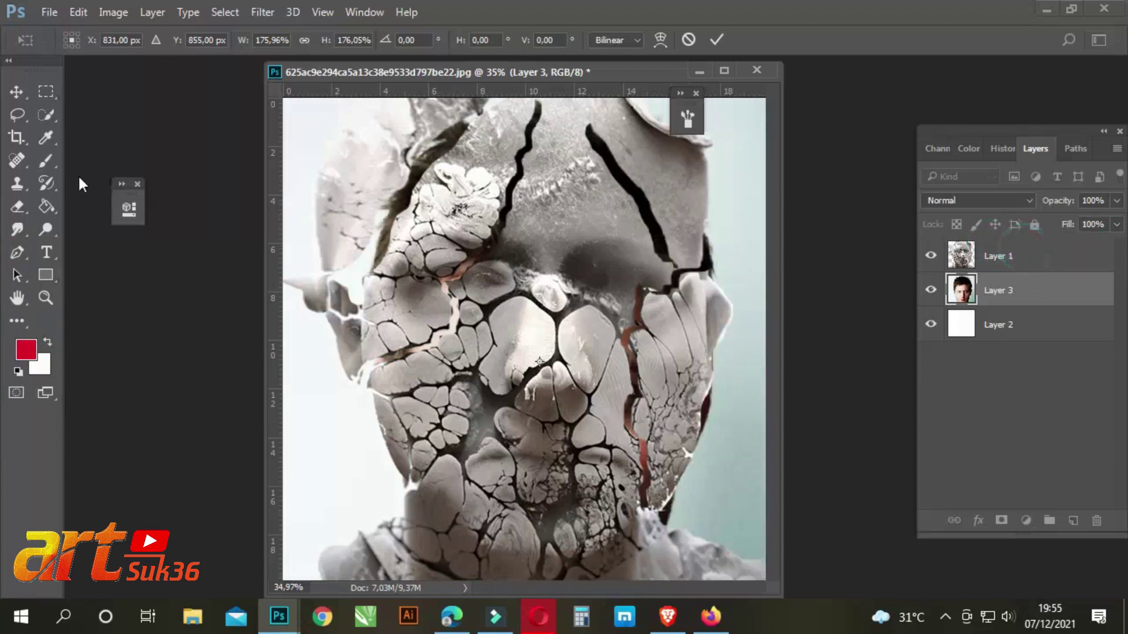
key("Return")
left_click(999, 255)
left_click(1117, 224)
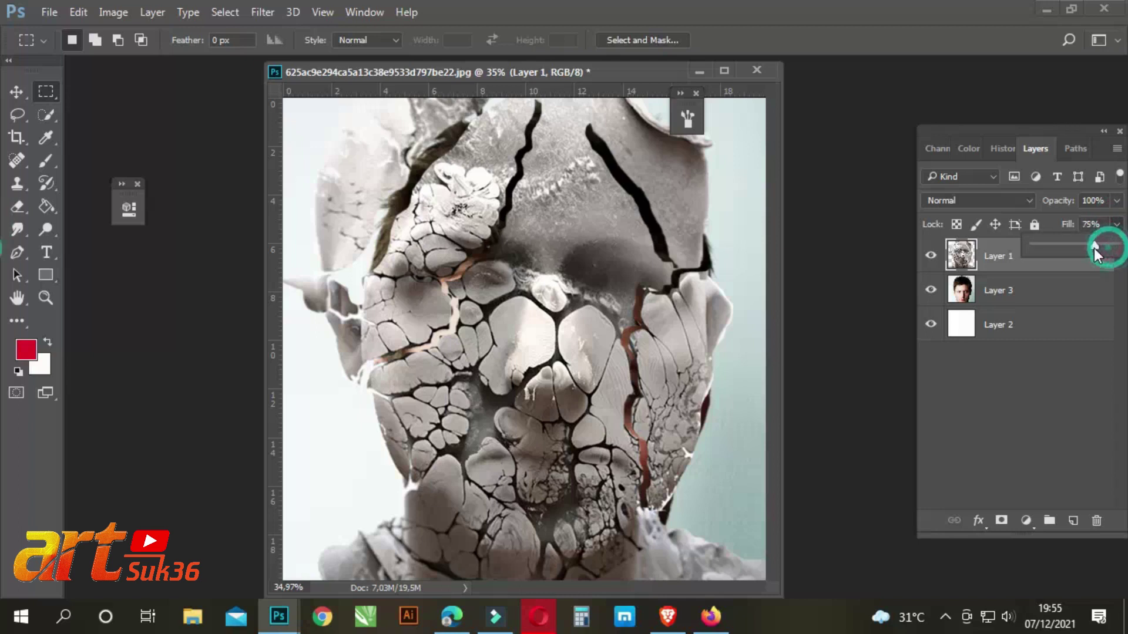
- Lower Layer 1's fill and scale the portrait to about 138%, face lined up under the cracks
left_click_drag(1094, 248, 1084, 248)
left_click(1007, 289)
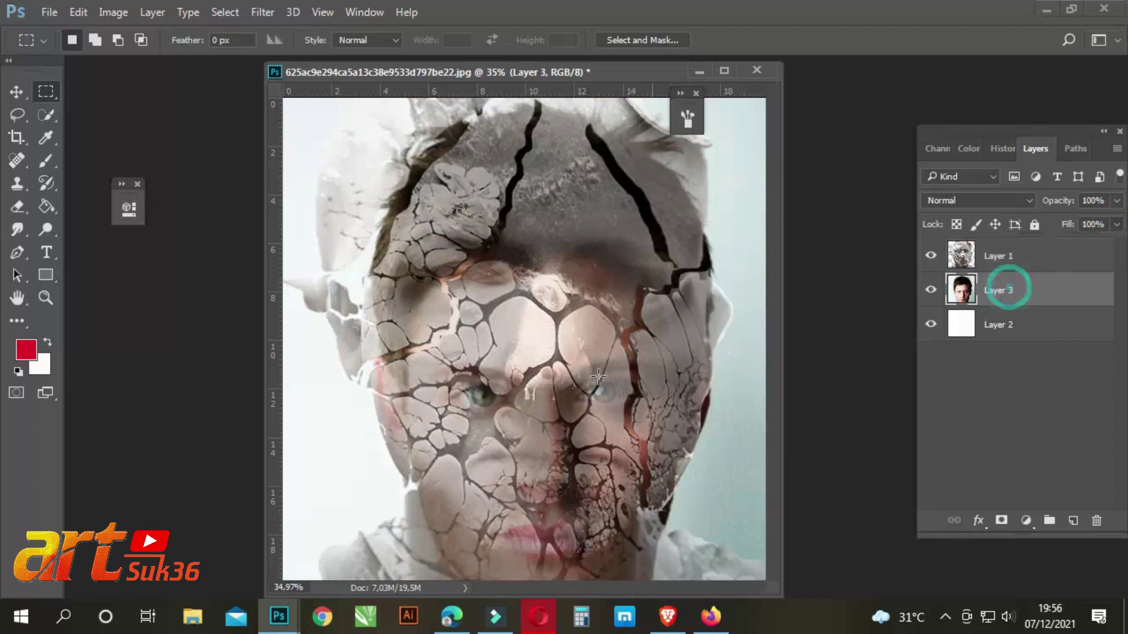
key("ctrl+t")
left_click_drag(572, 392, 602, 198)
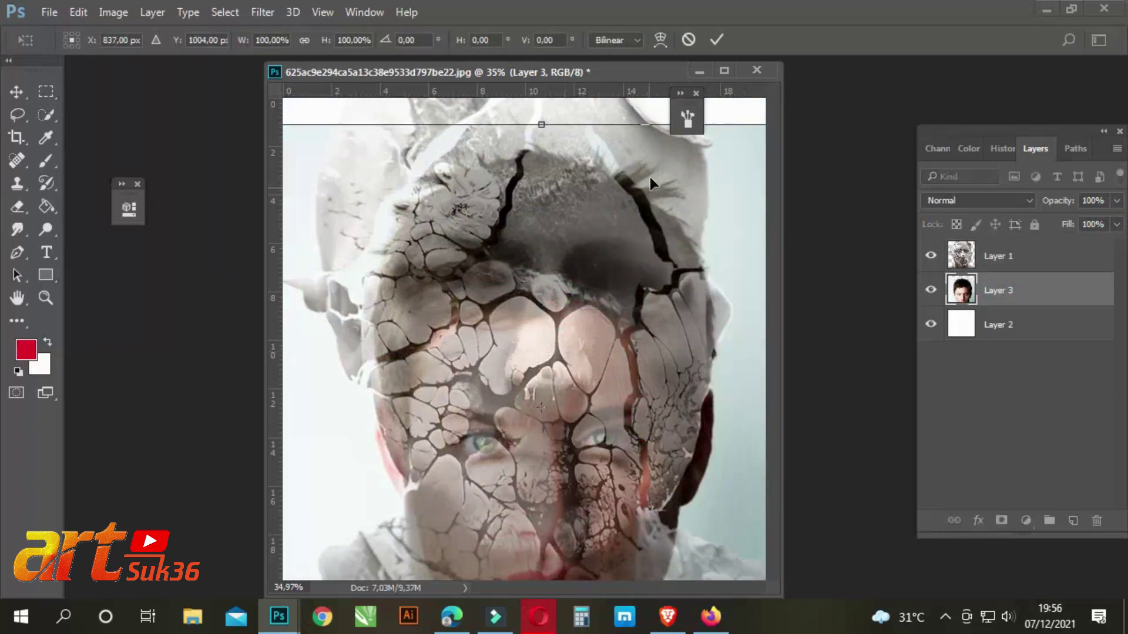
left_click_drag(721, 178, 781, 123)
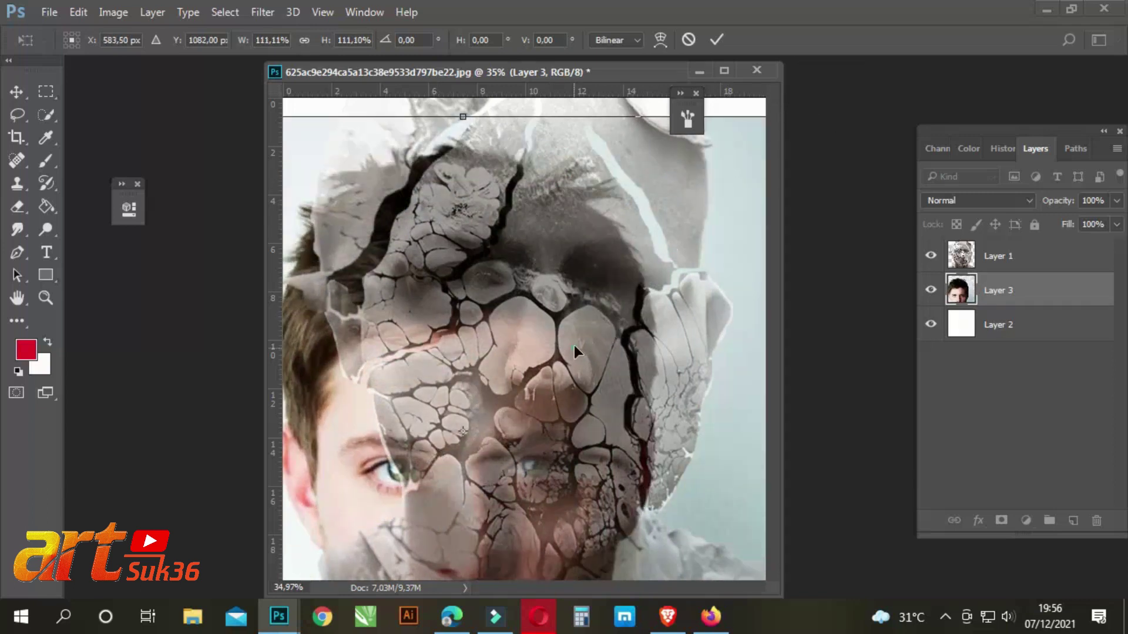
left_click_drag(573, 344, 625, 198)
left_click_drag(616, 397, 508, 398)
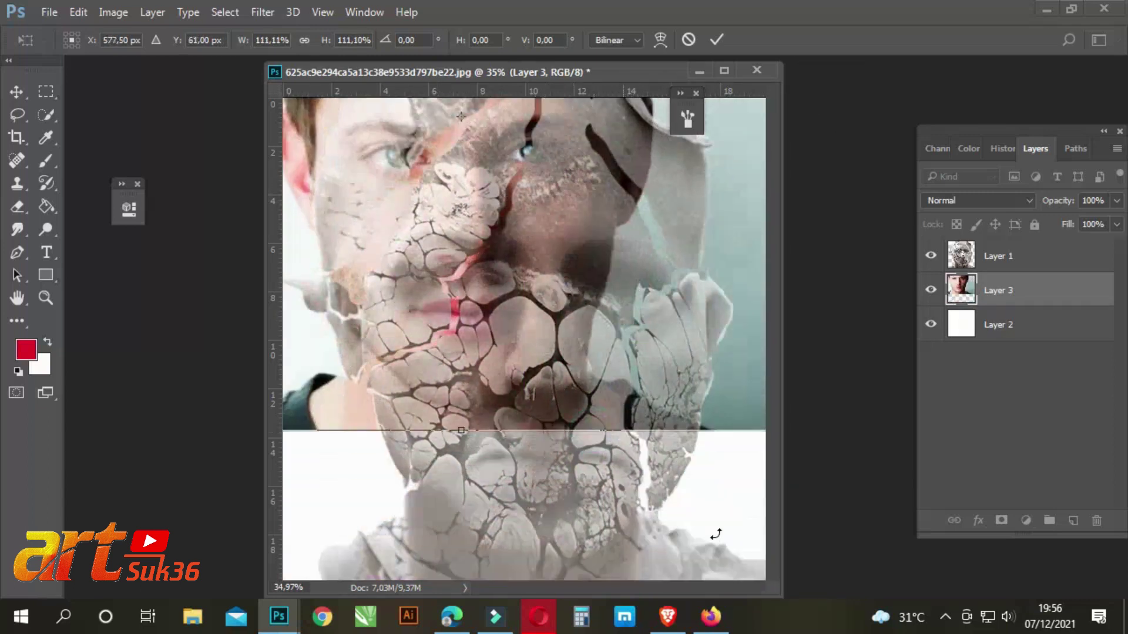
left_click_drag(636, 464, 715, 540)
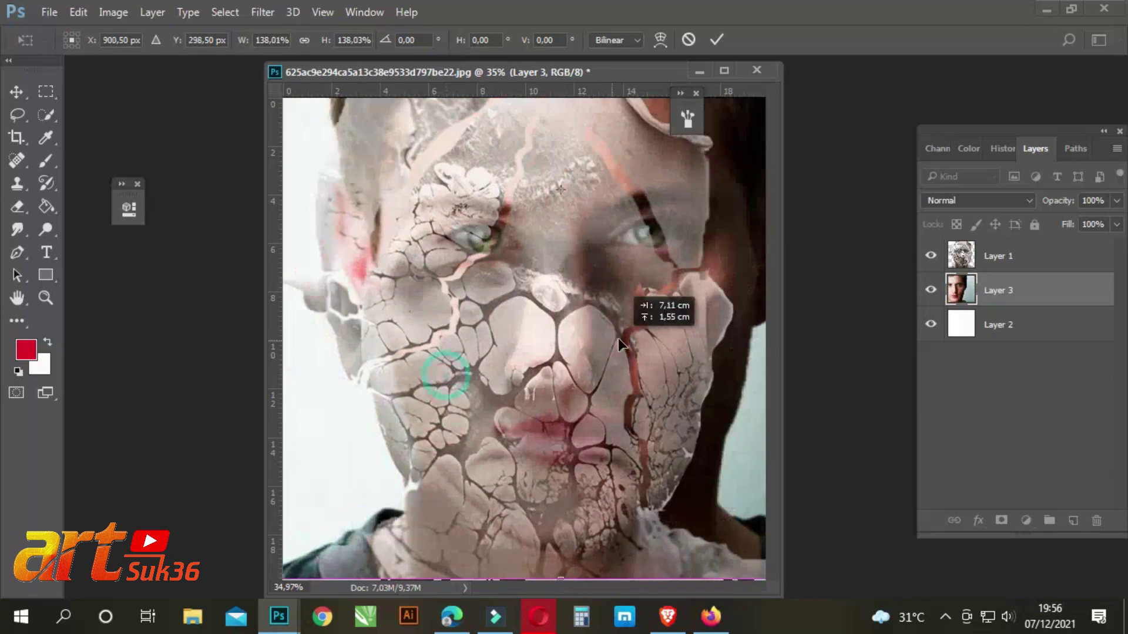
left_click_drag(451, 335, 587, 355)
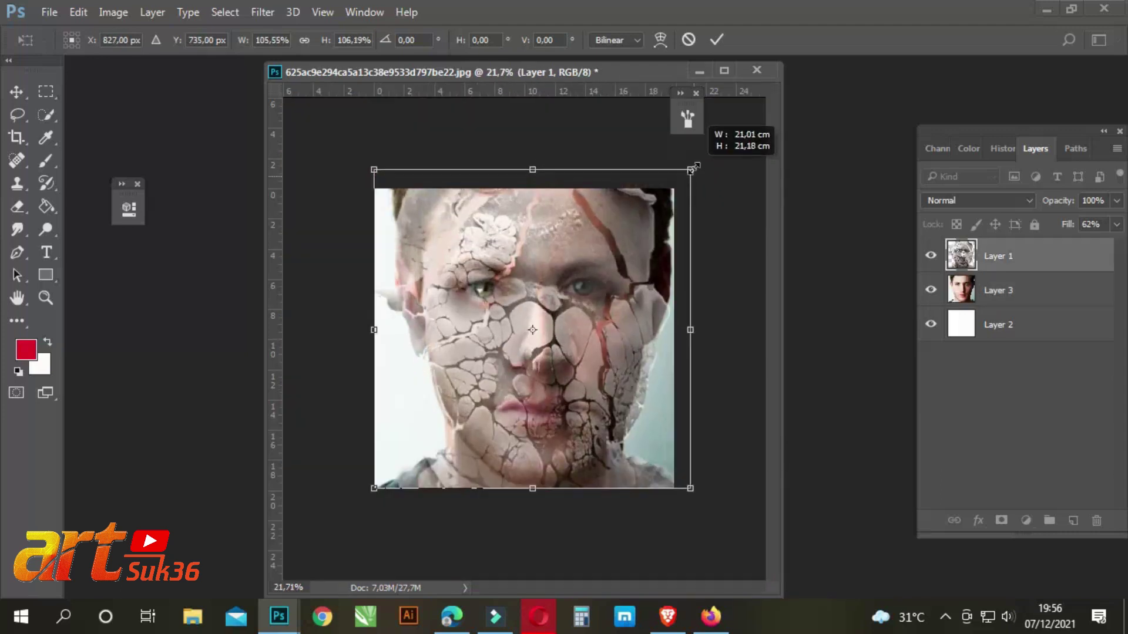
- Stretch the cracked layer to about 105% wide by 122% tall and shift it up
left_click_drag(688, 490, 688, 503)
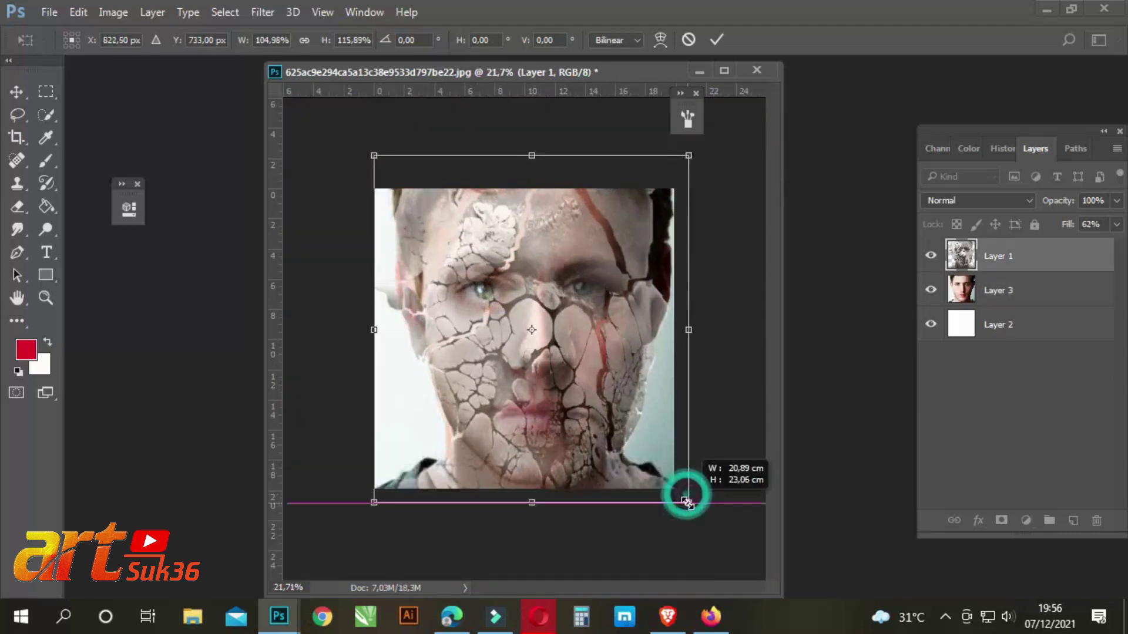
left_click_drag(653, 151, 654, 134)
left_click_drag(624, 254, 621, 238)
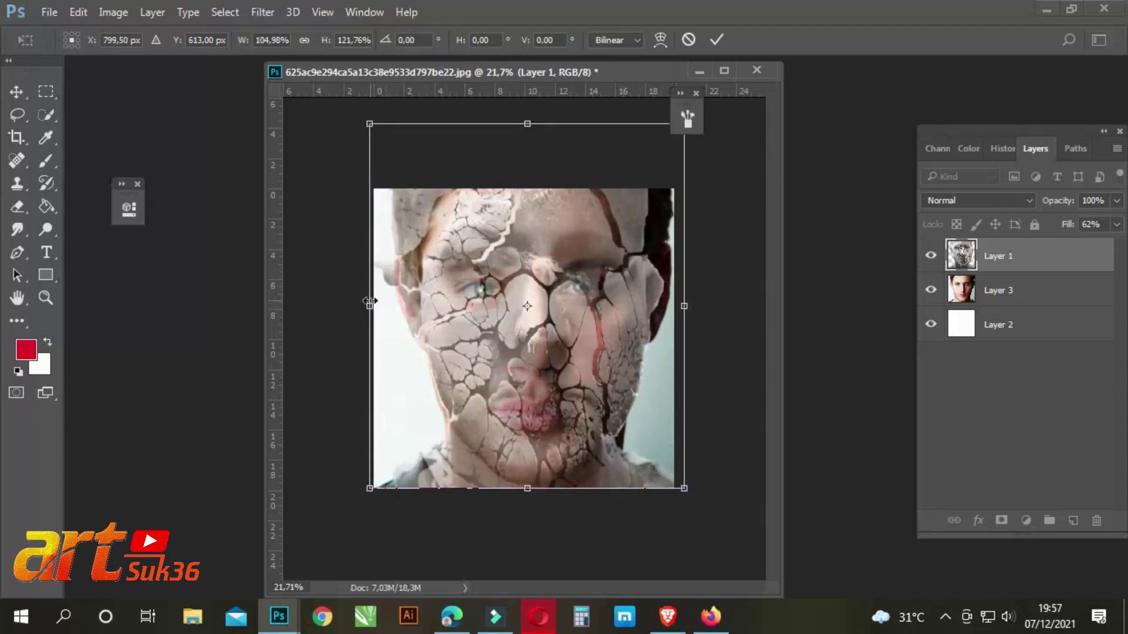
- Warp the cracked layer, pulling its corners and sides outward around the face, and commit
left_click(660, 40)
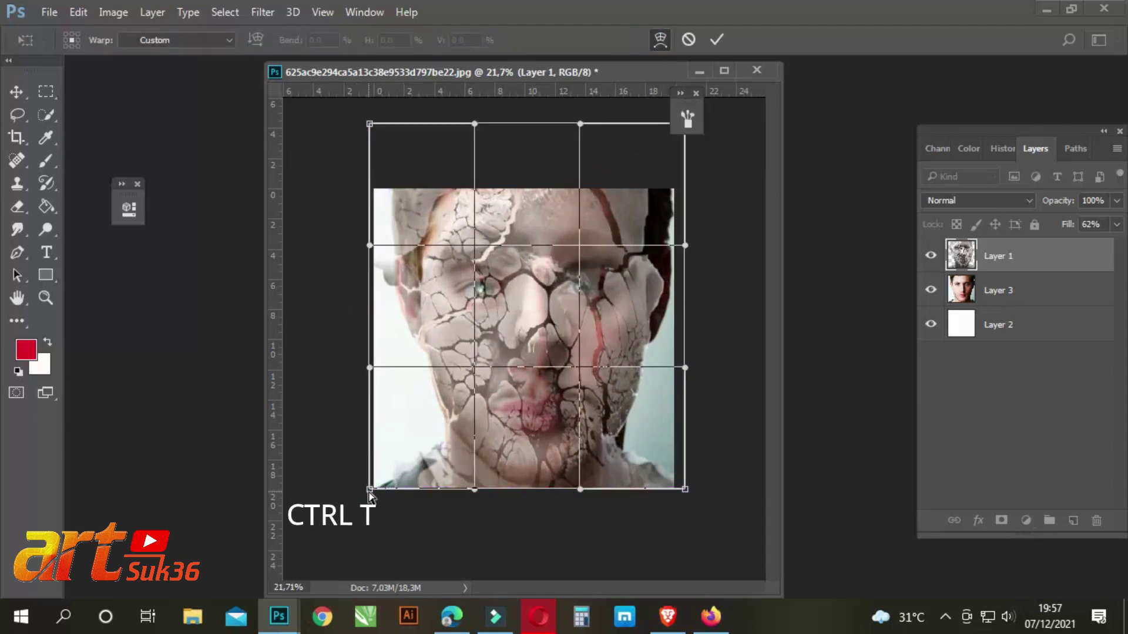
left_click_drag(370, 489, 361, 492)
left_click_drag(685, 490, 709, 494)
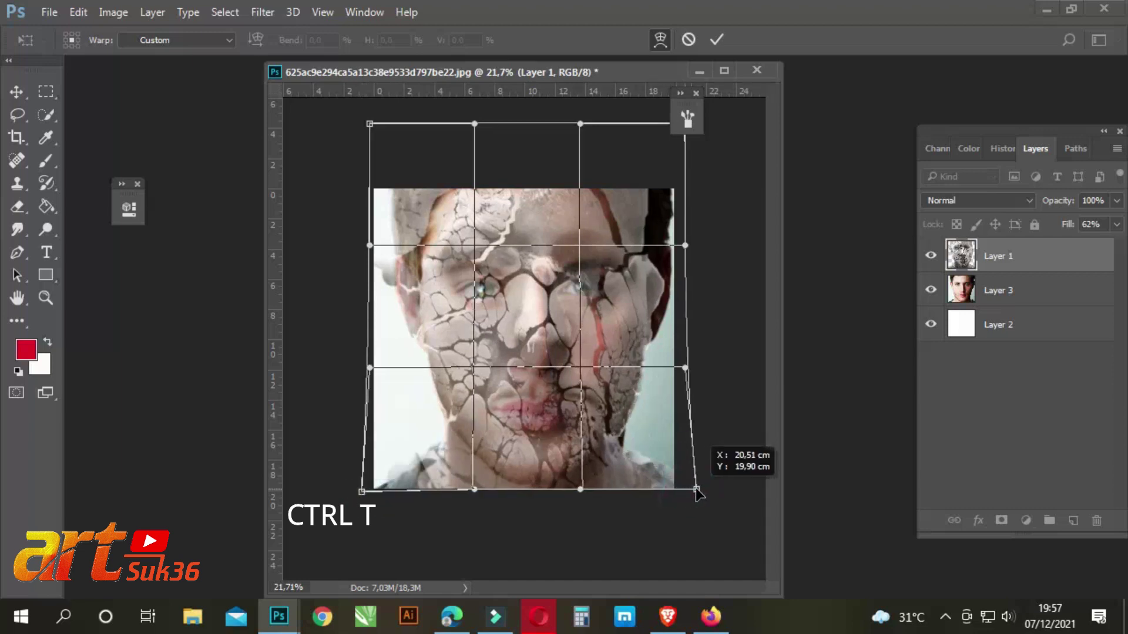
left_click_drag(685, 246, 705, 249)
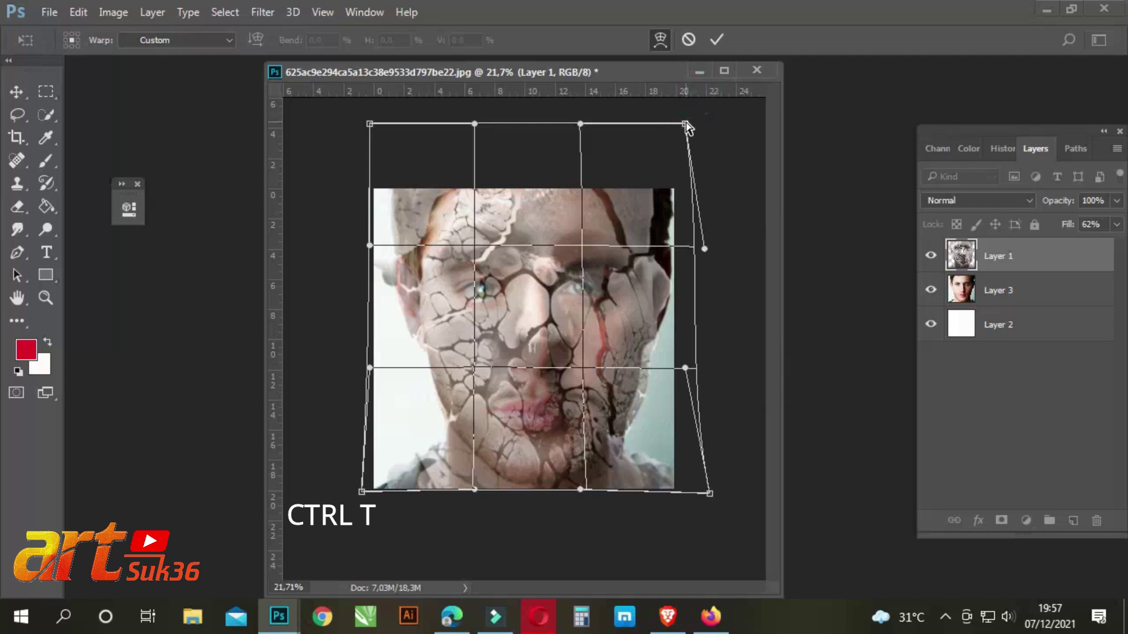
left_click_drag(685, 124, 743, 71)
left_click_drag(369, 124, 356, 108)
left_click_drag(369, 370, 366, 371)
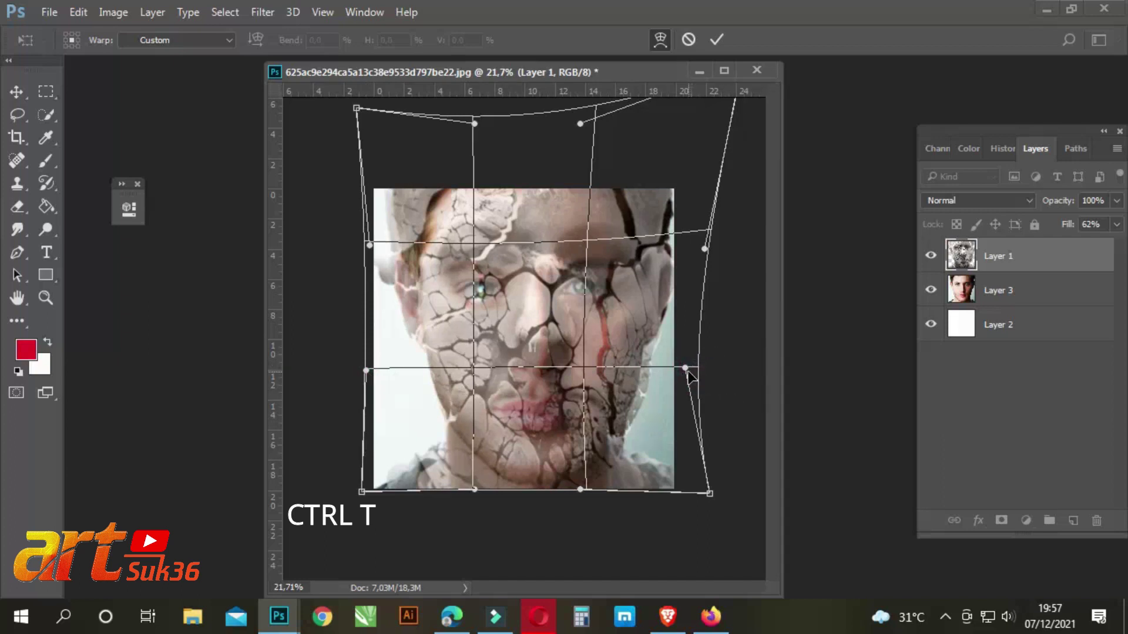
left_click_drag(686, 368, 669, 368)
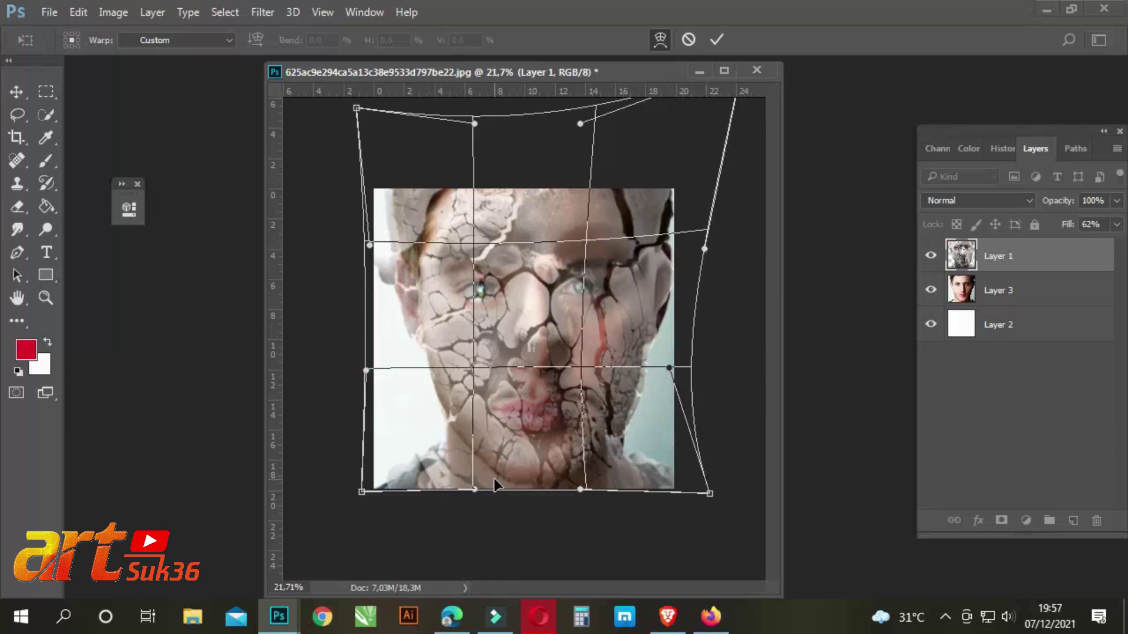
key("Return")
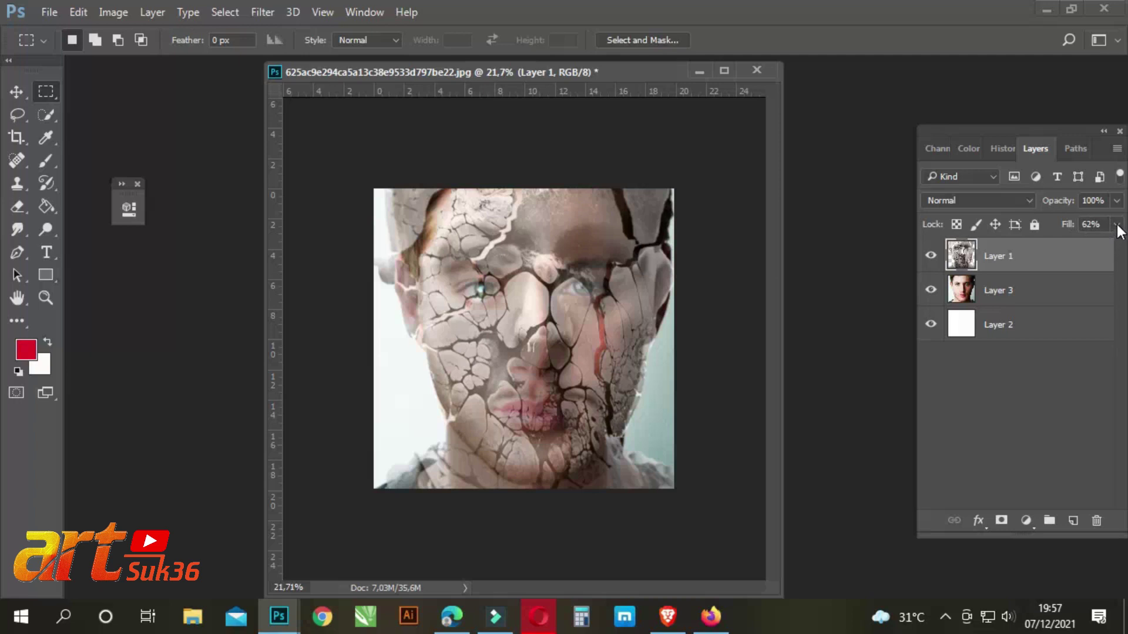
- Set Layer 1's fill to 83%, clip it to the portrait, and add a layer mask
left_click(1020, 292)
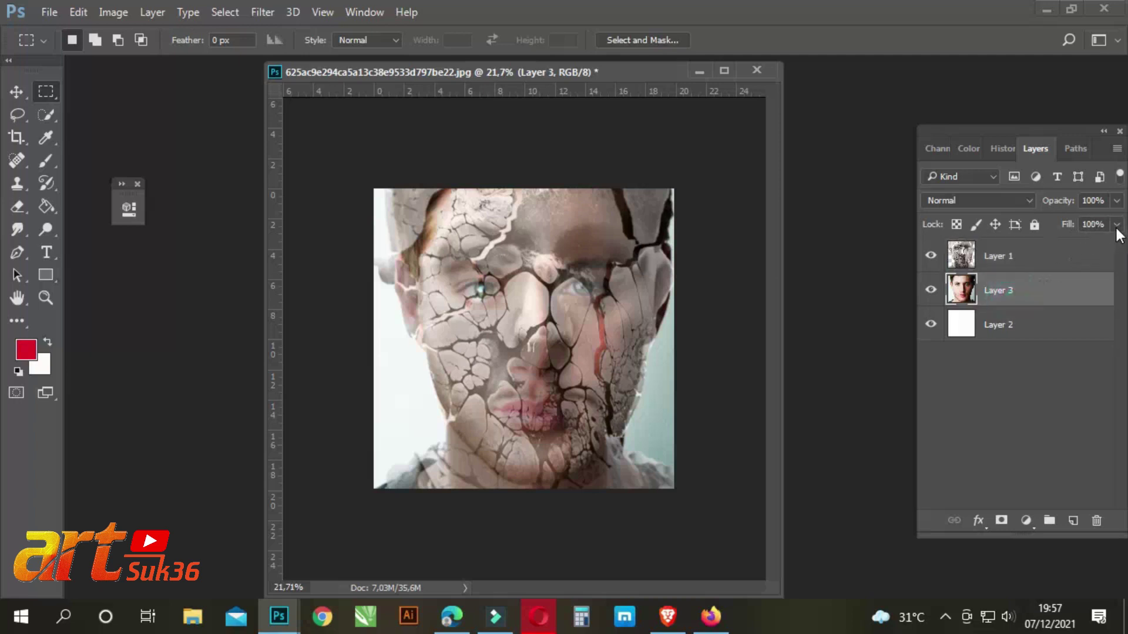
left_click(976, 258)
left_click(1116, 225)
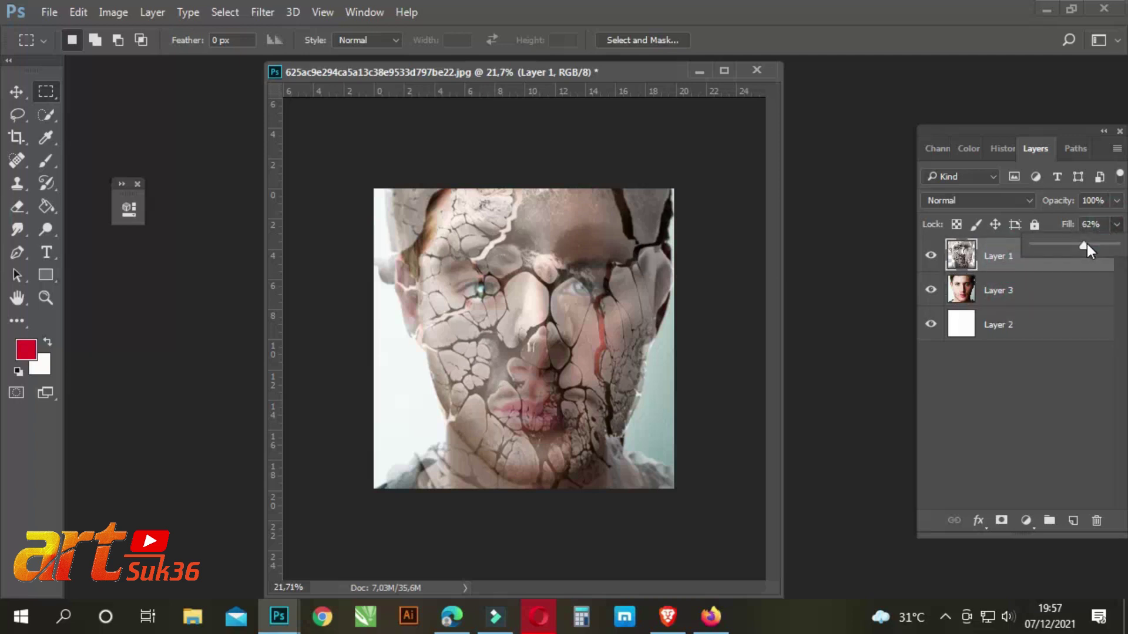
left_click_drag(1095, 247, 1102, 247)
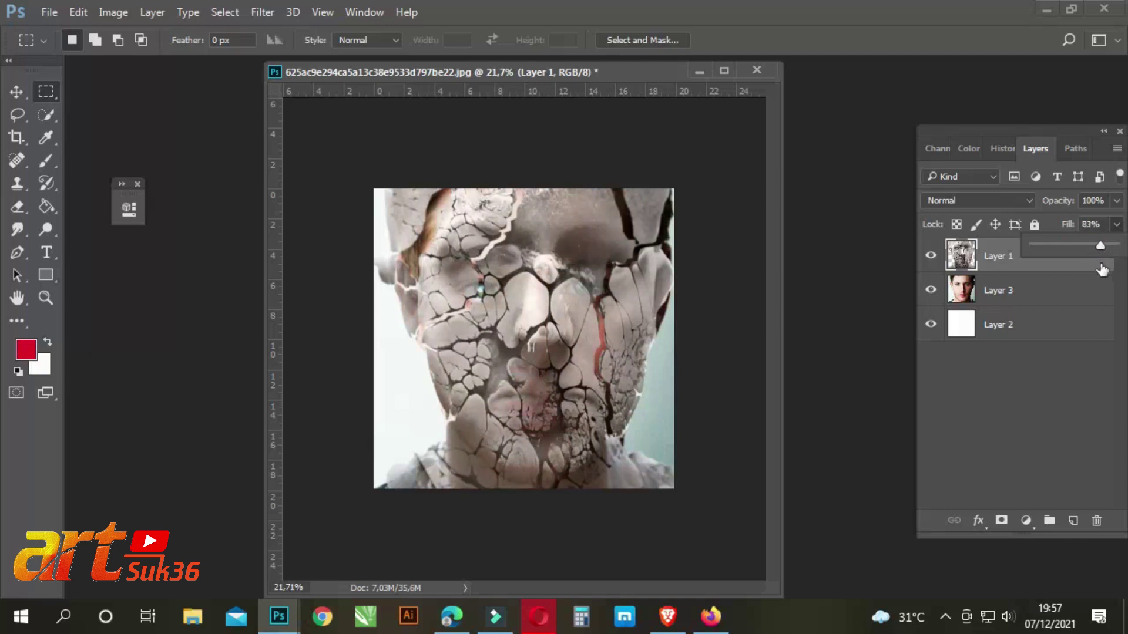
left_click(1075, 308)
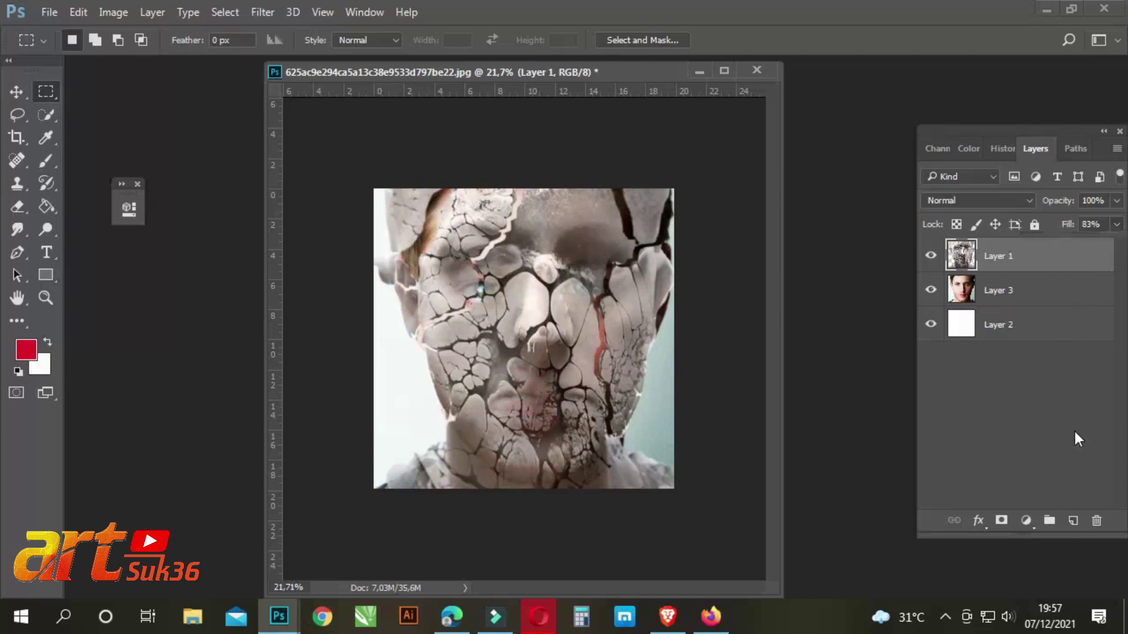
right_click(1004, 256)
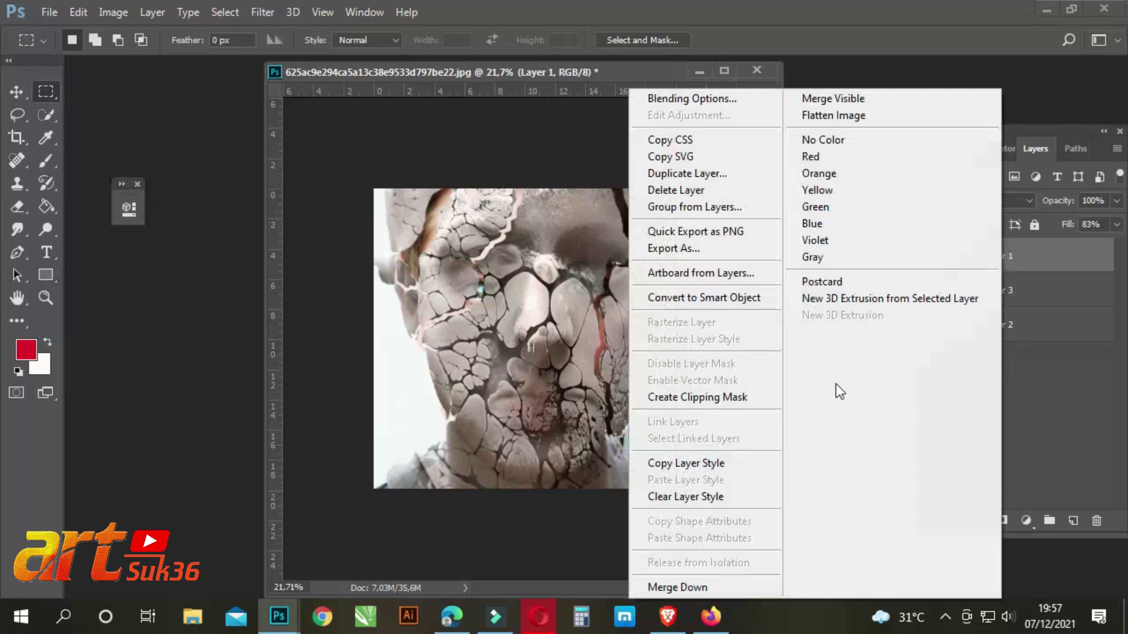
left_click(743, 398)
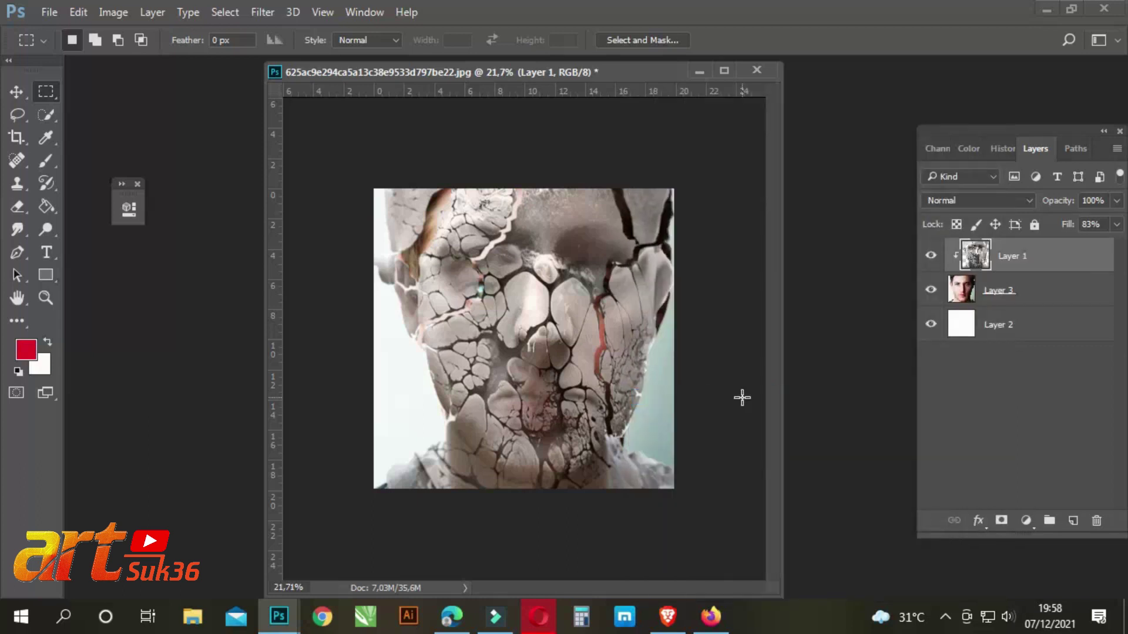
left_click(1002, 521)
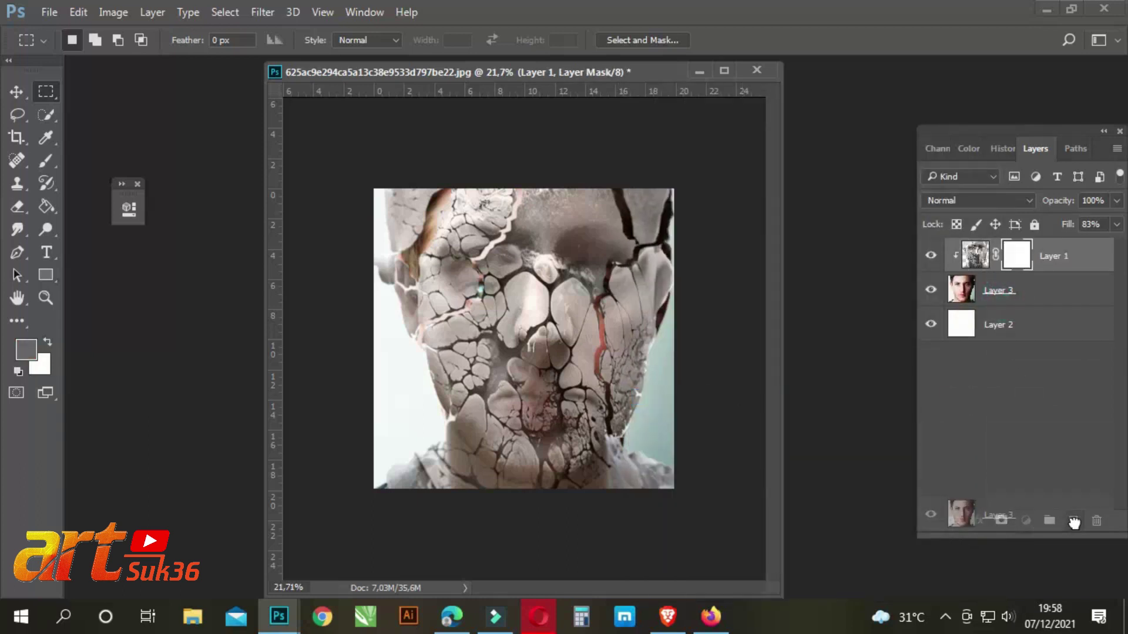
- Duplicate Layers 3 and 1, hide the originals, reorder them, and target Layer 1 copy's mask
left_click_drag(1008, 303, 1073, 521)
left_click(927, 328)
left_click_drag(1052, 260, 1073, 521)
left_click(931, 289)
left_click(930, 324)
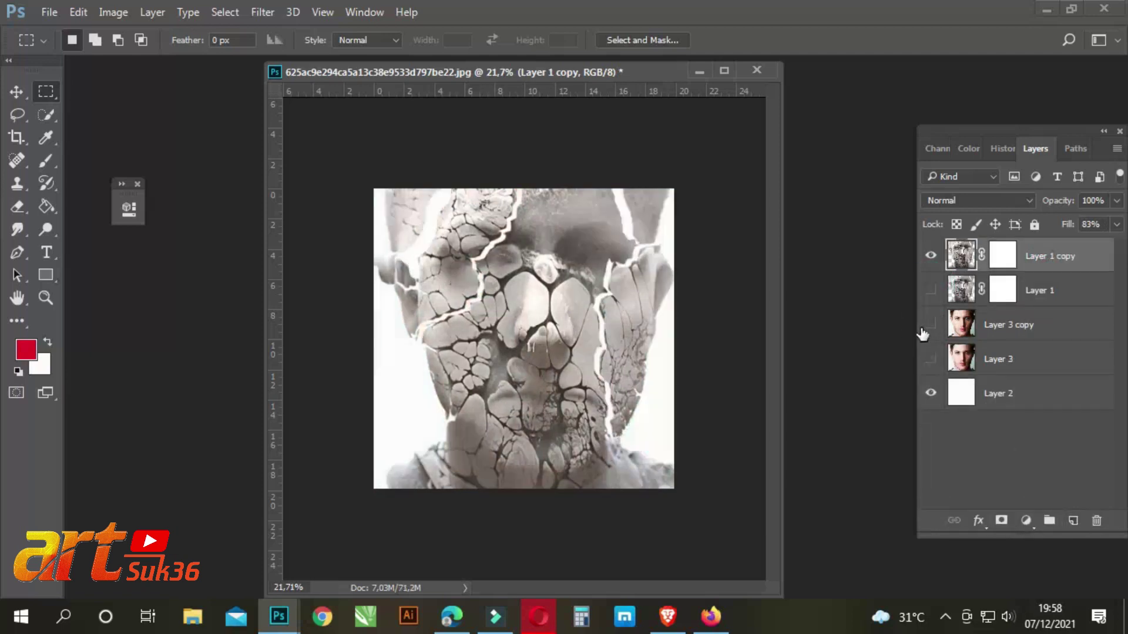
left_click(932, 324)
left_click_drag(1033, 293, 1032, 376)
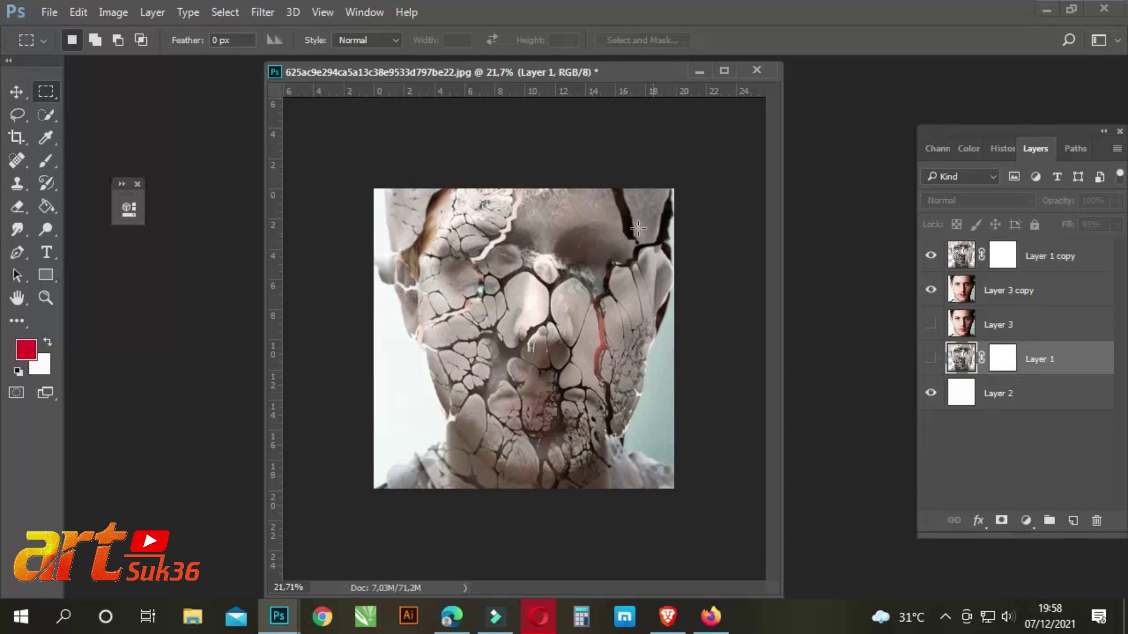
left_click(1004, 252)
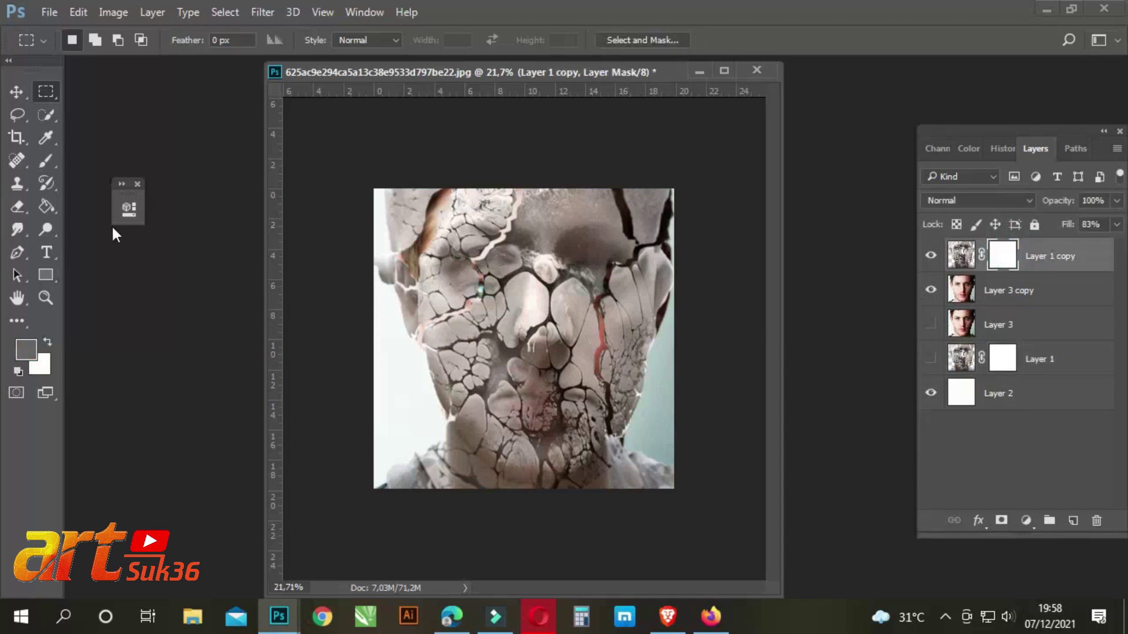
right_click(47, 156)
left_click(86, 161)
- Set the foreground colour to black and enlarge the brush to 400
left_click(92, 39)
left_click(651, 227)
scroll(570, 252, "up", 3)
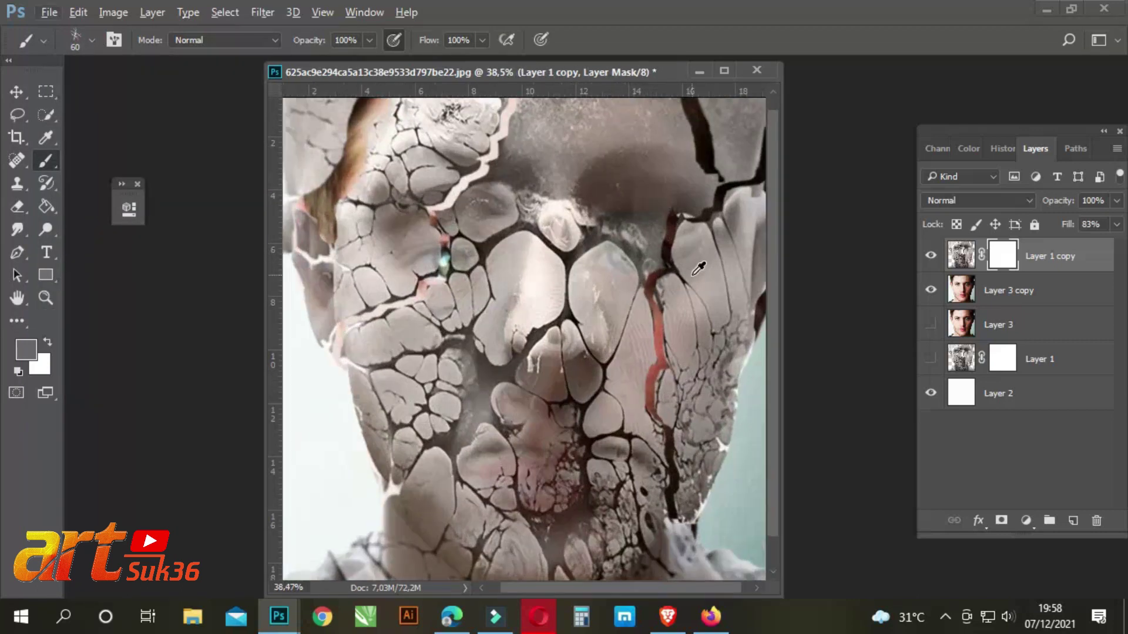
left_click(26, 350)
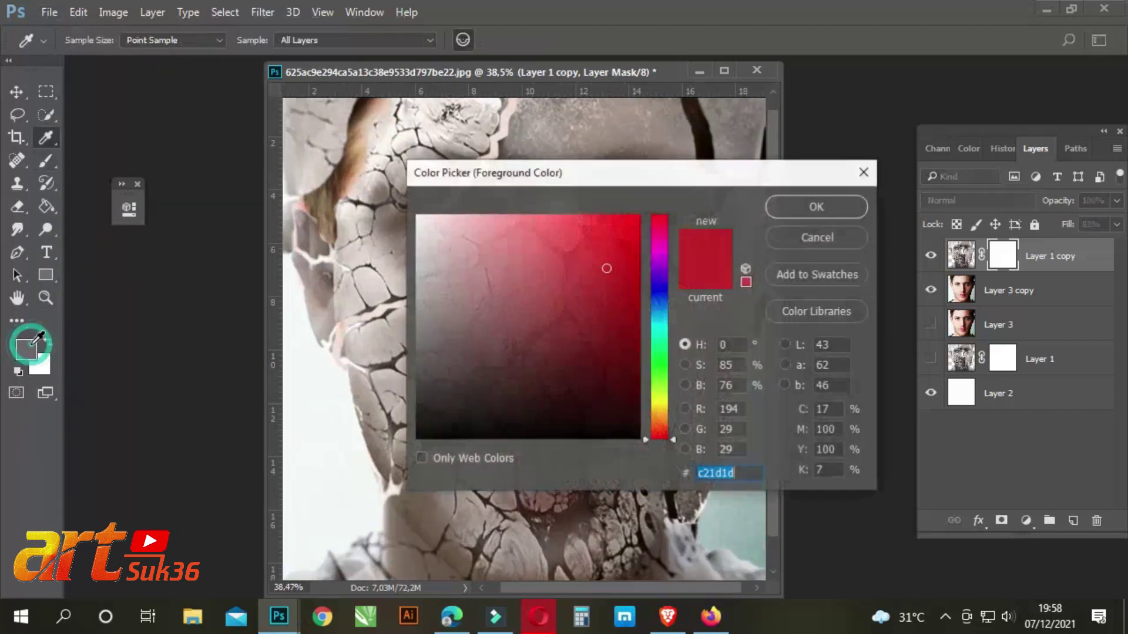
left_click(632, 443)
left_click(811, 206)
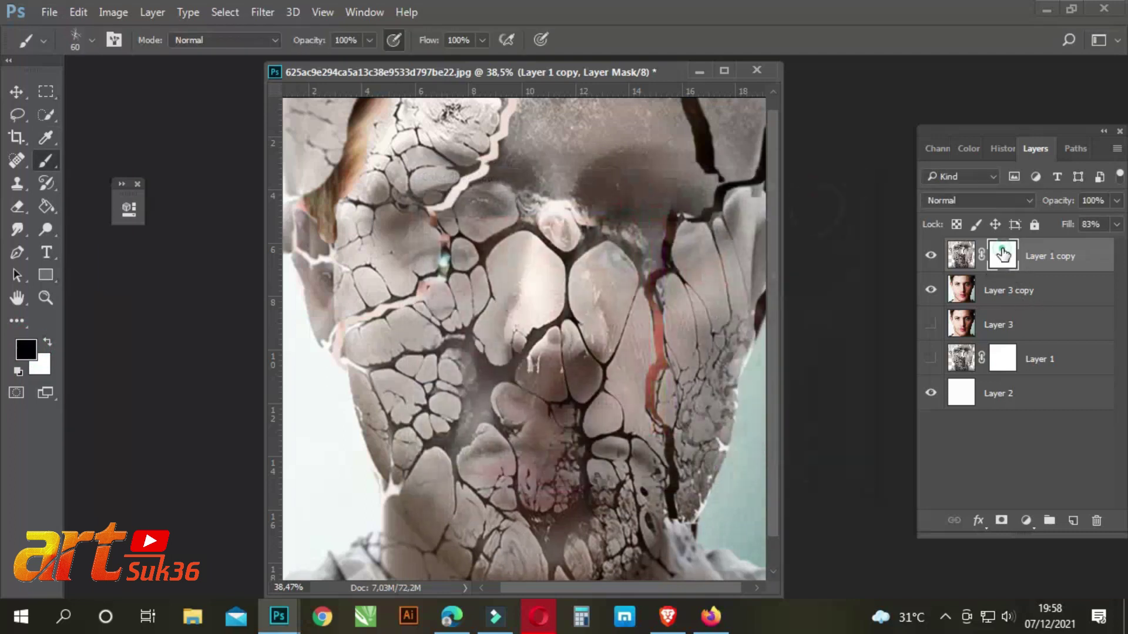
key("bracketright")
key("bracketright")
key("bracketright")
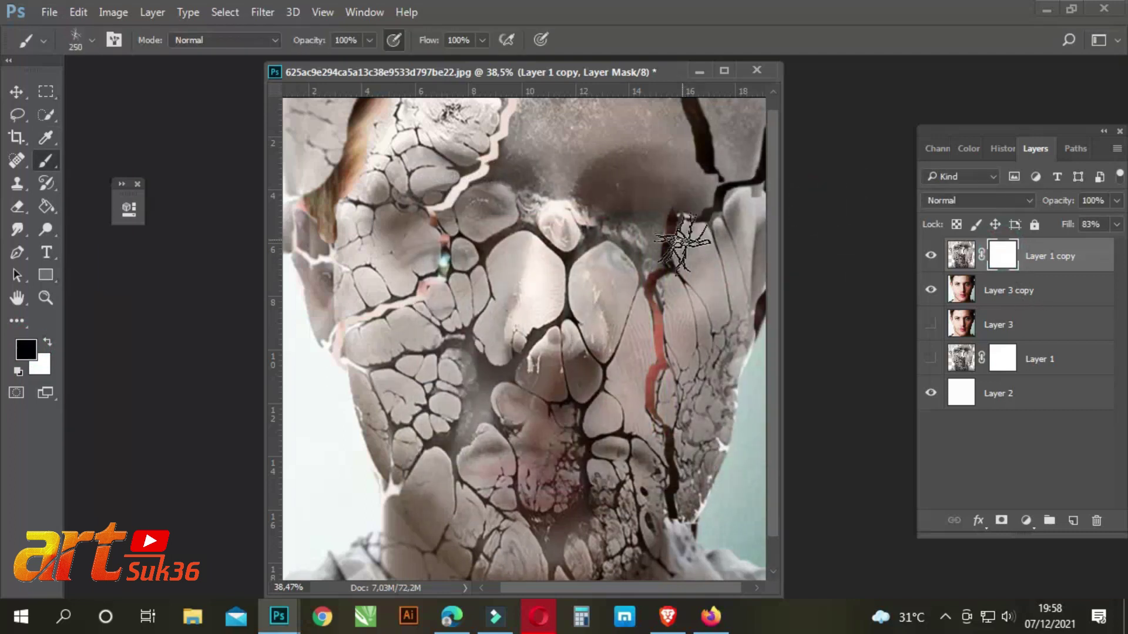
- At 48% opacity, paint the mask to reveal the eye, red cheek and lips
left_click(661, 241)
left_click_drag(369, 40, 329, 55)
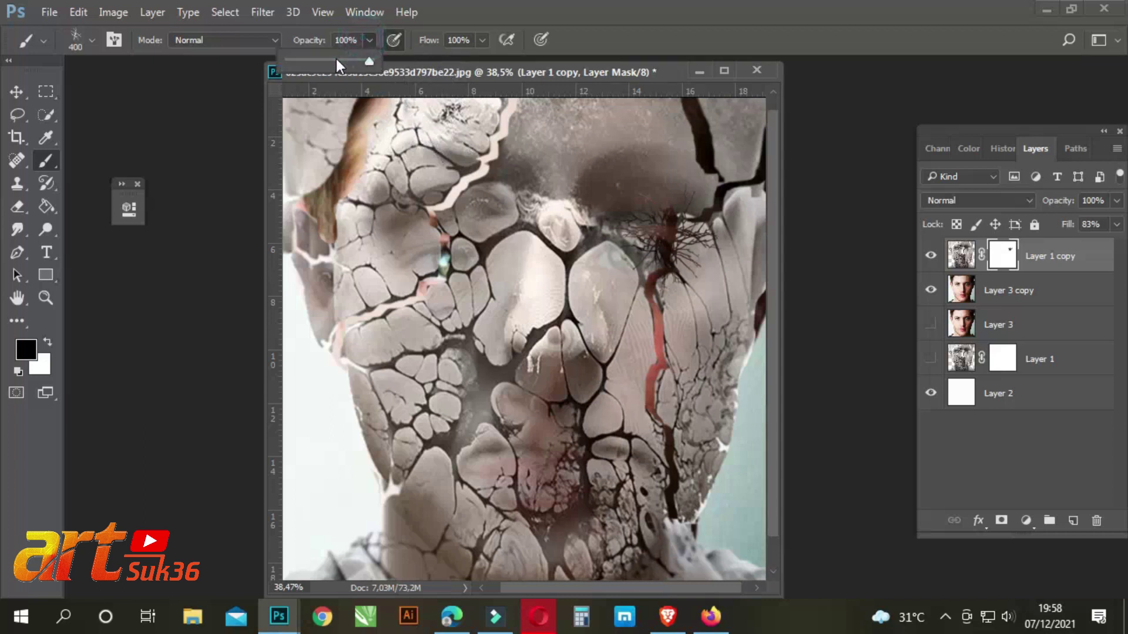
mouse_move(643, 253)
left_mouse_down()
mouse_move(644, 352)
mouse_move(617, 221)
mouse_move(667, 196)
mouse_move(675, 299)
mouse_move(755, 314)
mouse_move(649, 332)
mouse_move(659, 395)
mouse_move(696, 194)
mouse_move(685, 156)
mouse_move(617, 294)
mouse_move(641, 353)
mouse_move(594, 433)
mouse_move(549, 466)
mouse_move(507, 467)
mouse_move(529, 470)
left_mouse_up()
key("bracketleft")
key("bracketleft")
mouse_move(492, 428)
left_mouse_down()
mouse_move(564, 464)
mouse_move(501, 460)
mouse_move(549, 453)
mouse_move(572, 396)
left_mouse_up()
- With a 200 brush, paint out cracks along the right cheek, jaw, temple and top edge
scroll(577, 452, "down", 1)
key("bracketleft")
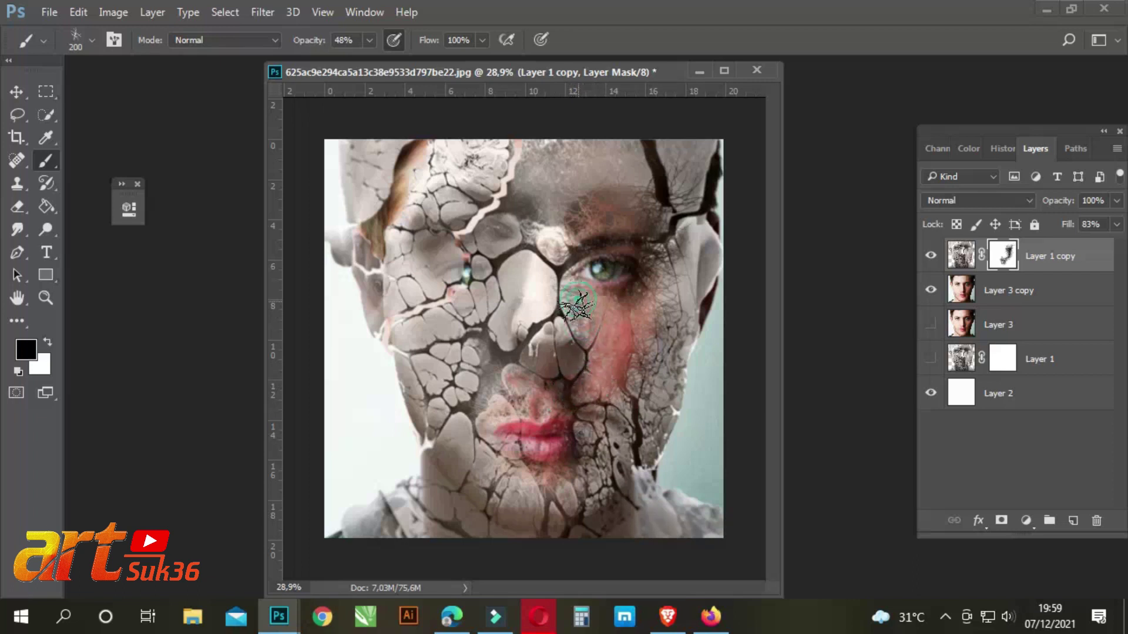
mouse_move(649, 253)
left_mouse_down()
mouse_move(667, 239)
mouse_move(658, 393)
left_mouse_up()
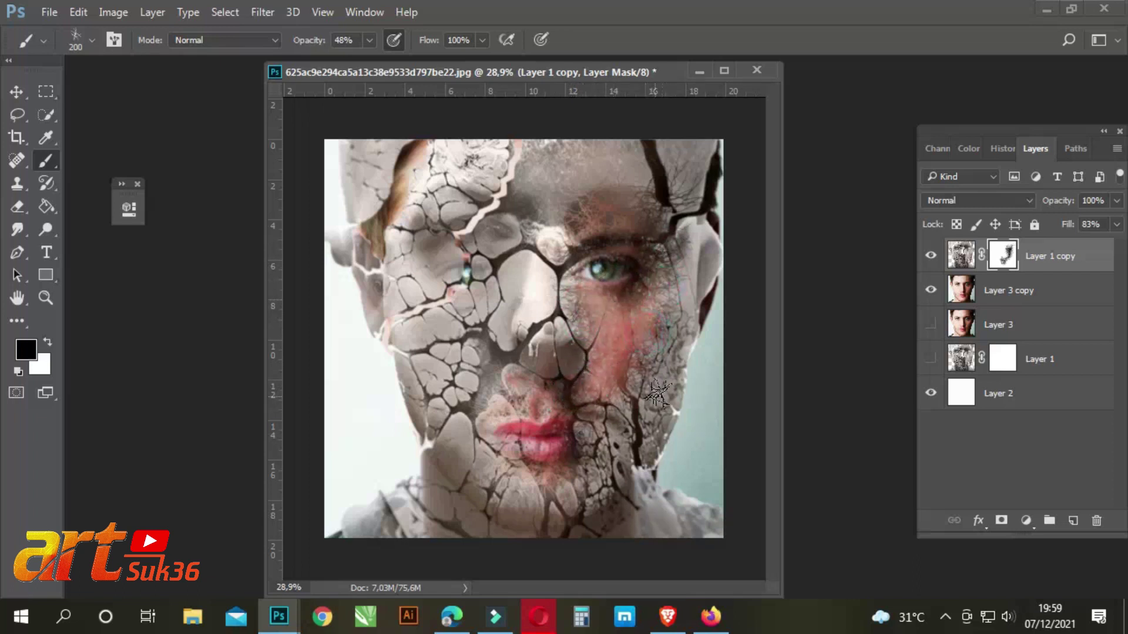
mouse_move(703, 335)
left_mouse_down()
mouse_move(685, 365)
mouse_move(670, 460)
left_mouse_up()
mouse_move(676, 406)
left_mouse_down()
mouse_move(654, 464)
mouse_move(671, 372)
left_mouse_up()
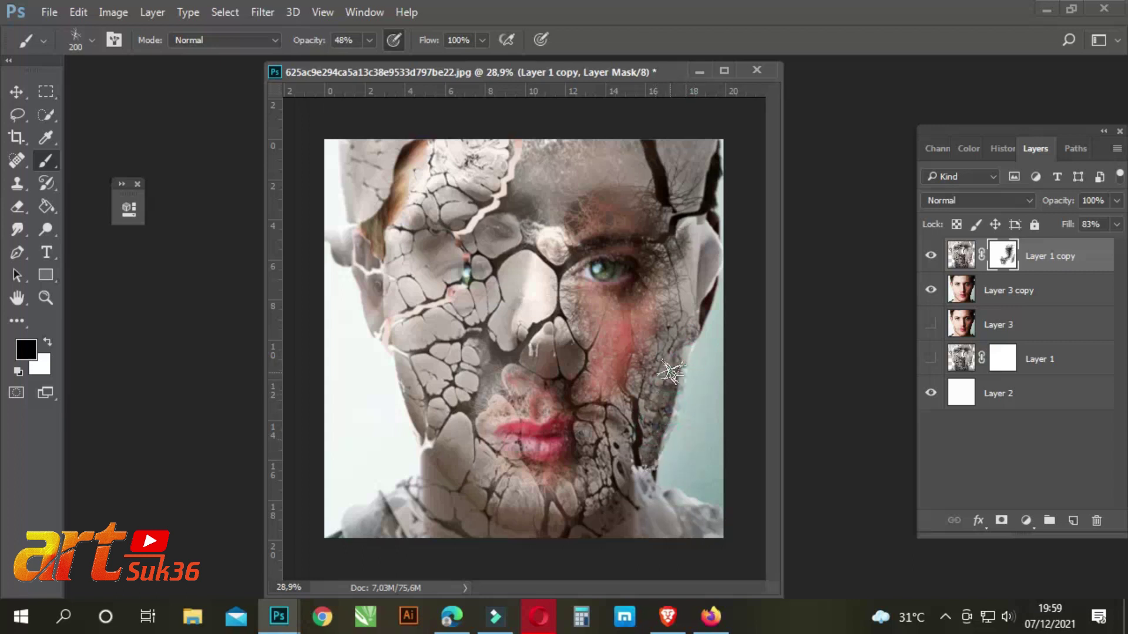
mouse_move(701, 242)
left_mouse_down()
mouse_move(713, 246)
mouse_move(710, 303)
mouse_move(695, 238)
mouse_move(698, 326)
mouse_move(692, 239)
mouse_move(675, 285)
left_mouse_up()
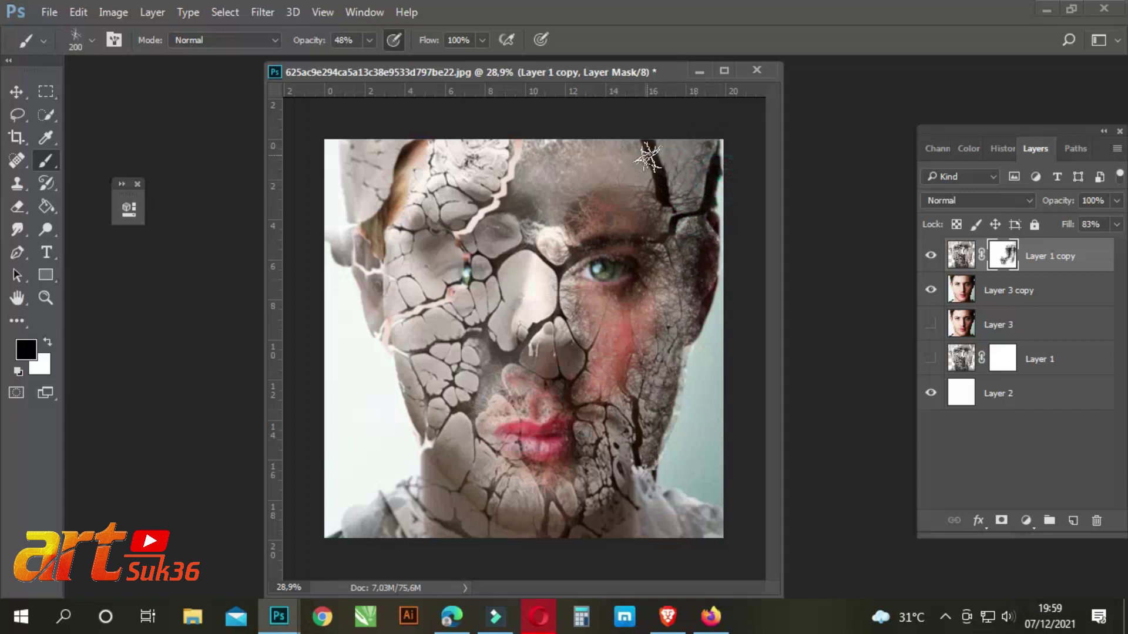
mouse_move(648, 151)
left_mouse_down()
mouse_move(629, 137)
mouse_move(629, 164)
mouse_move(667, 171)
mouse_move(676, 303)
left_mouse_up()
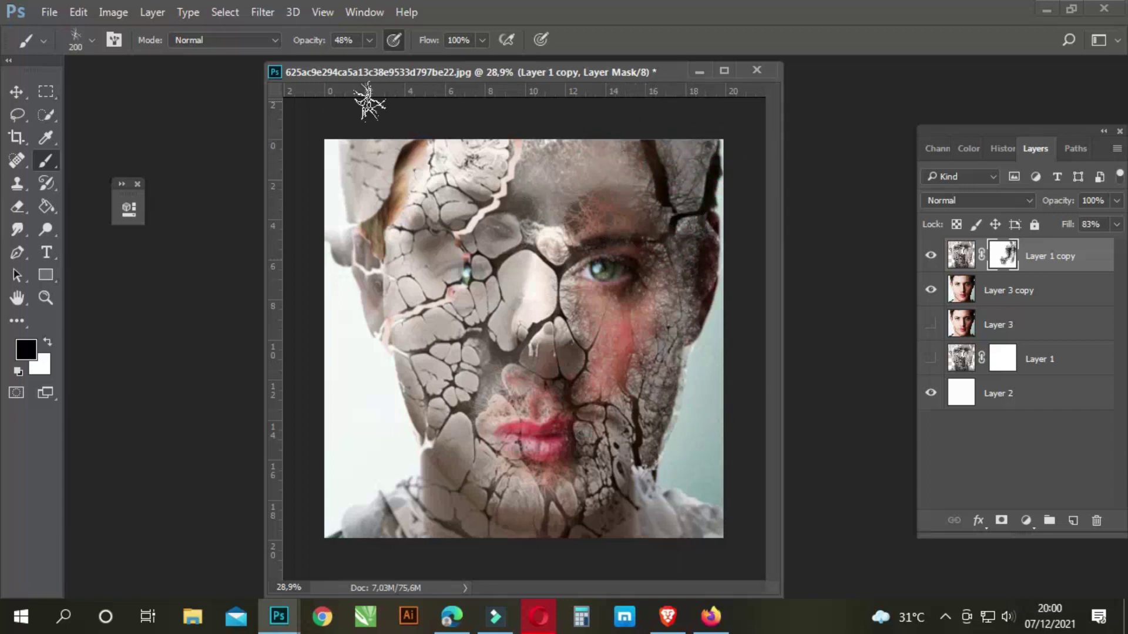
left_click(369, 40)
- Drop brush opacity to 28% and soften cracks around the chin, lips, nose and jaw
left_click_drag(369, 60, 355, 62)
left_click(671, 405)
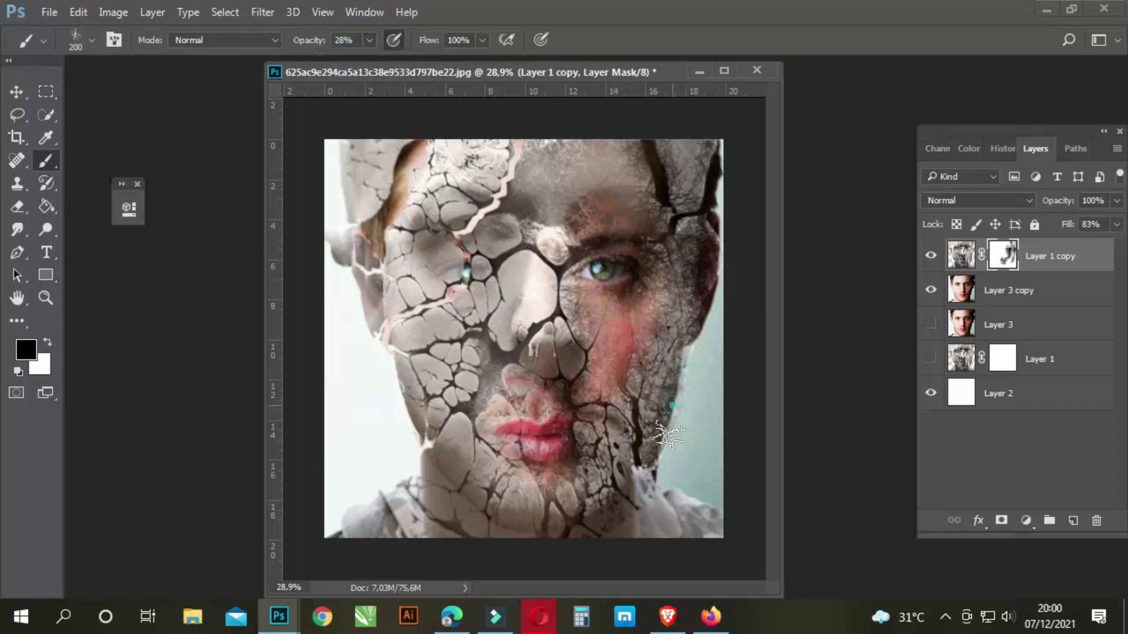
mouse_move(583, 508)
left_mouse_down()
mouse_move(564, 527)
mouse_move(461, 493)
mouse_move(448, 466)
left_mouse_up()
left_click_drag(505, 506, 523, 529)
left_click(523, 529)
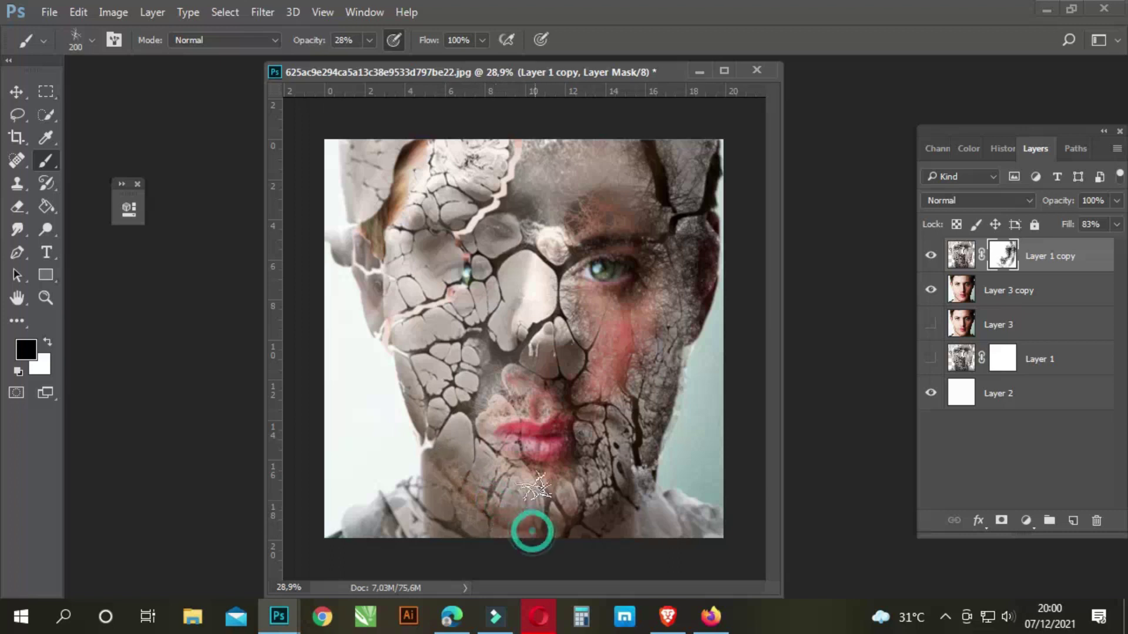
mouse_move(531, 410)
left_mouse_down()
mouse_move(479, 403)
mouse_move(518, 398)
mouse_move(504, 442)
left_mouse_up()
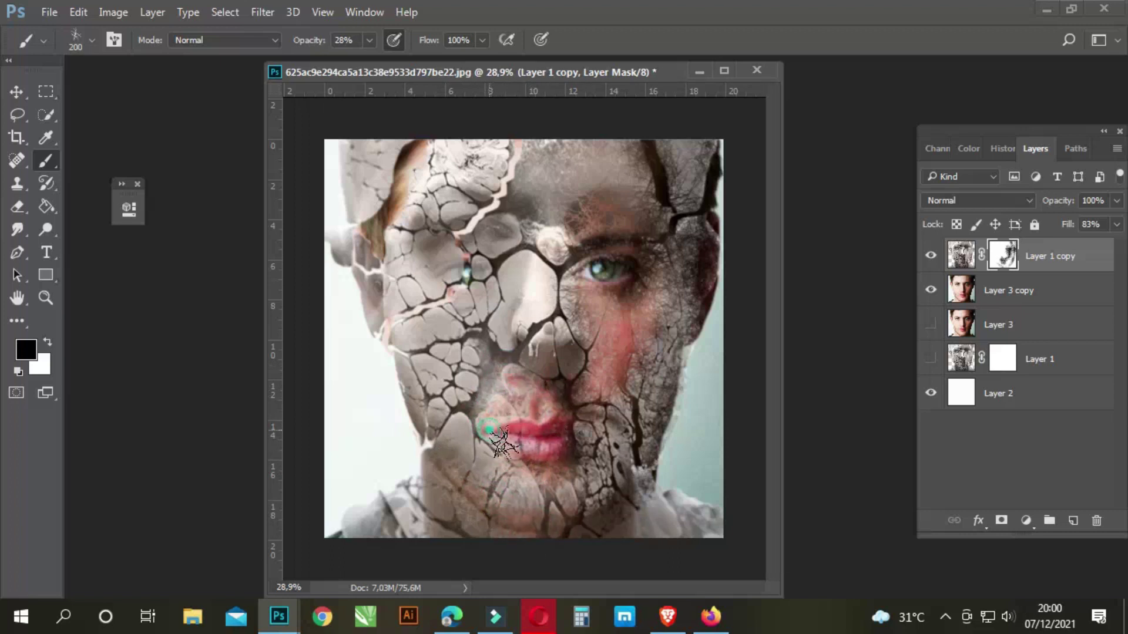
left_click(503, 372)
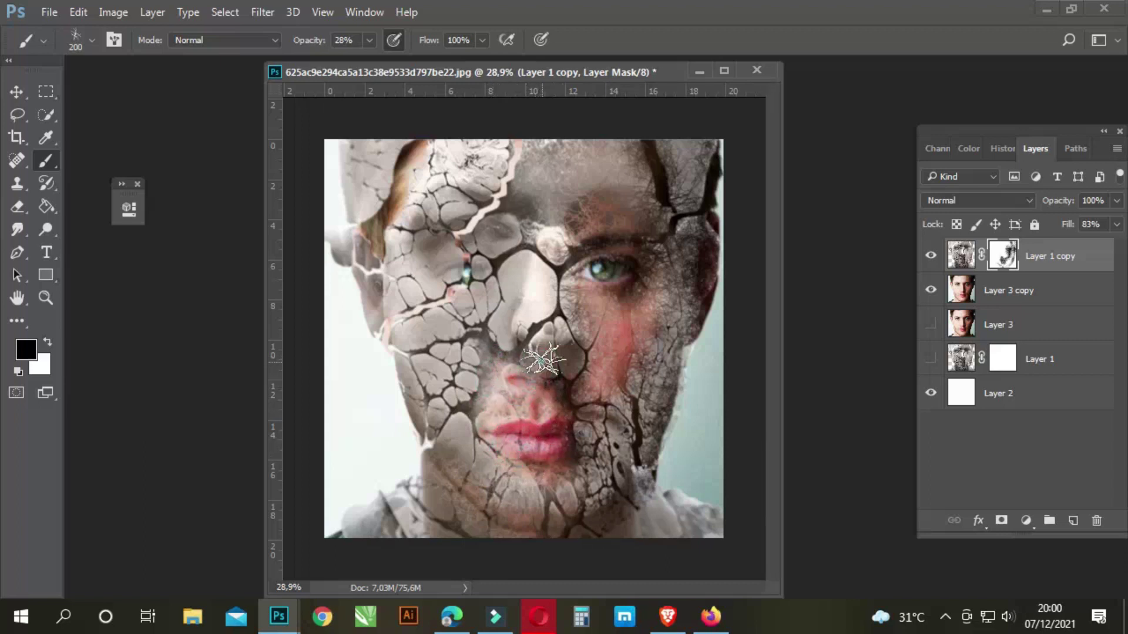
left_click(536, 353)
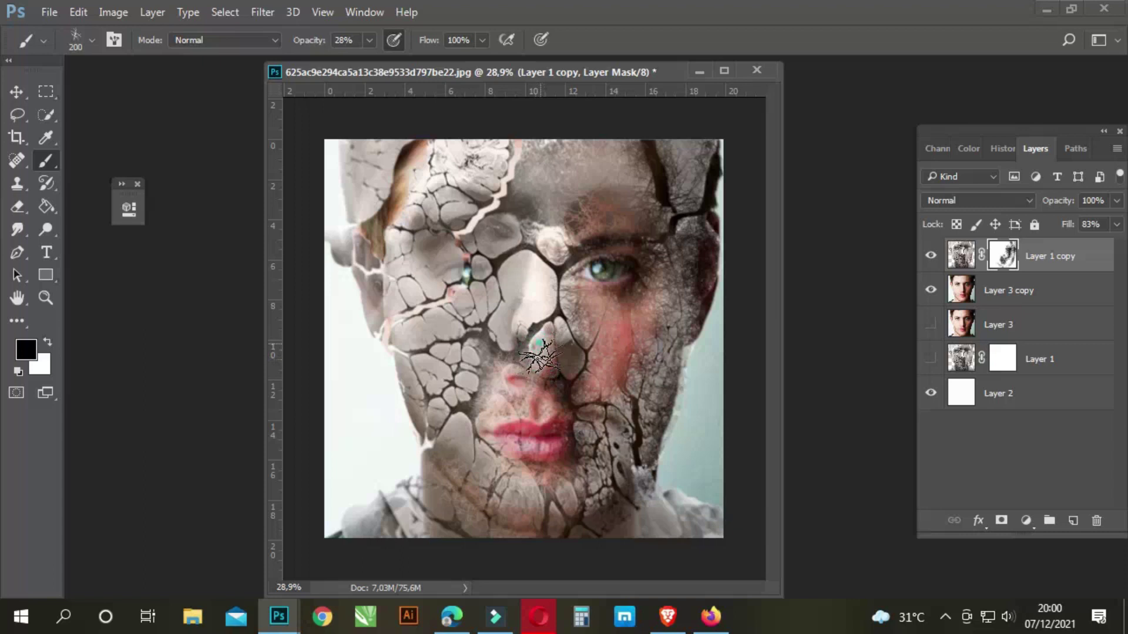
mouse_move(558, 349)
left_mouse_down()
mouse_move(580, 370)
mouse_move(492, 387)
left_mouse_up()
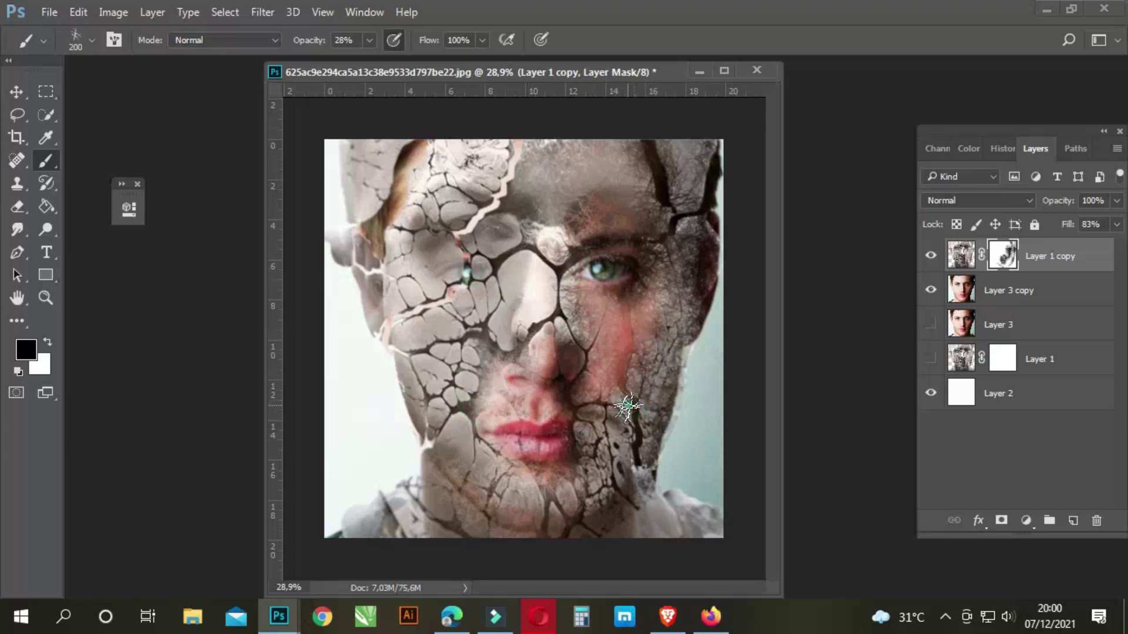
mouse_move(599, 517)
left_mouse_down()
mouse_move(627, 500)
mouse_move(621, 466)
mouse_move(679, 494)
left_mouse_up()
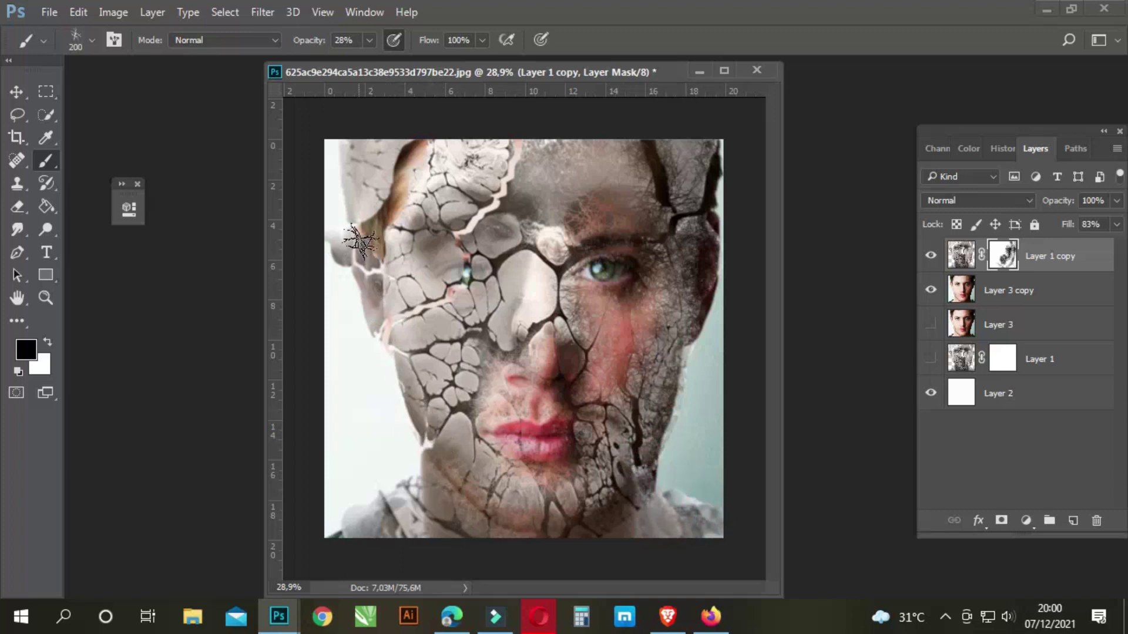
- Soften cracks along the left cheek, left eye, brows, forehead and left temple
mouse_move(344, 237)
left_mouse_down()
mouse_move(385, 294)
mouse_move(373, 315)
mouse_move(395, 331)
mouse_move(403, 295)
mouse_move(447, 284)
left_mouse_up()
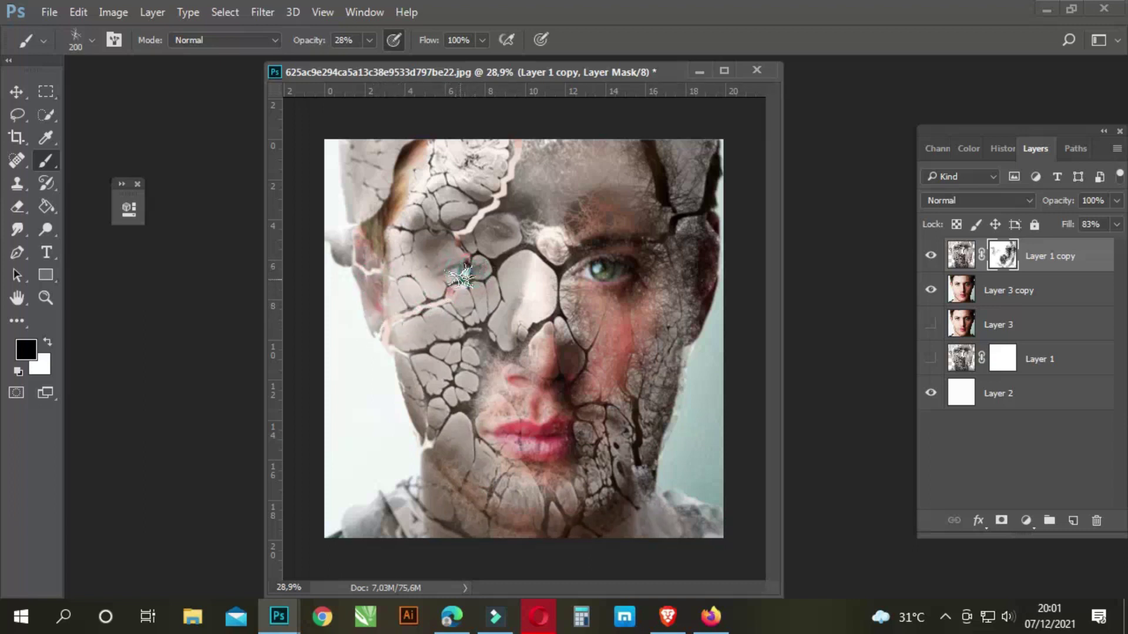
mouse_move(447, 243)
left_mouse_down()
mouse_move(415, 239)
mouse_move(435, 254)
left_mouse_up()
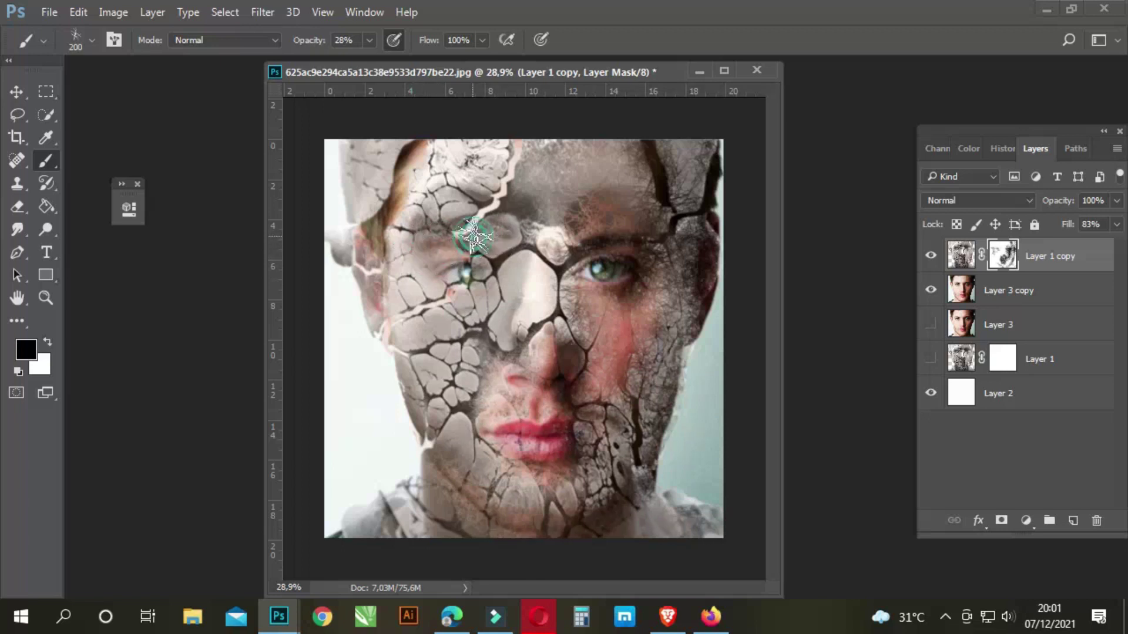
left_click_drag(514, 173, 456, 244)
left_click_drag(479, 262, 451, 272)
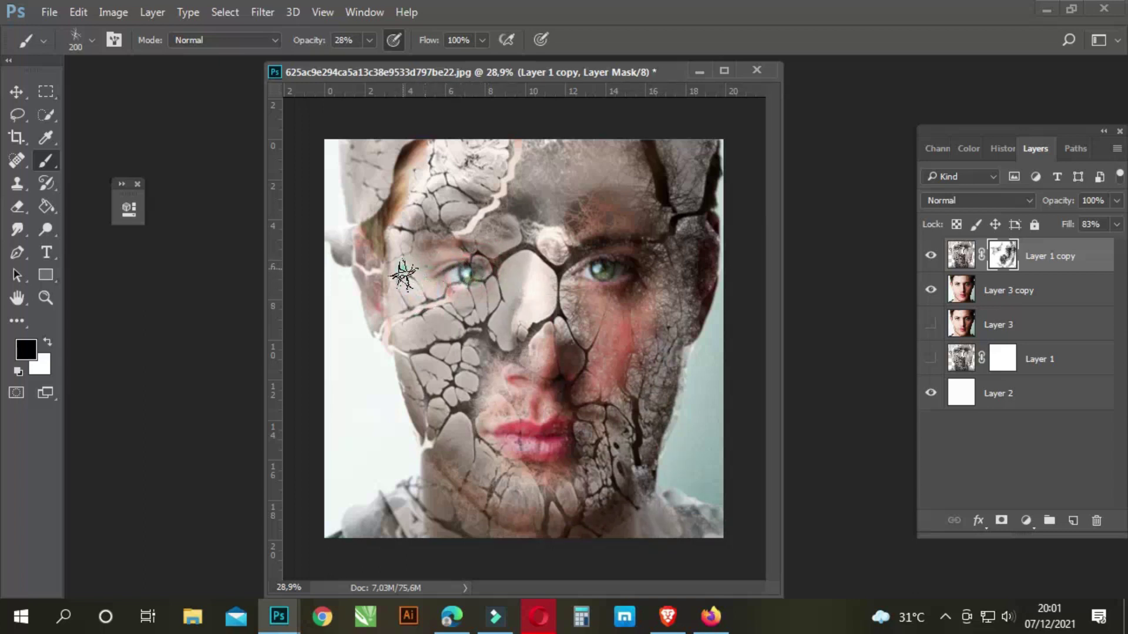
mouse_move(436, 297)
left_mouse_down()
mouse_move(411, 258)
mouse_move(496, 284)
mouse_move(516, 310)
left_mouse_up()
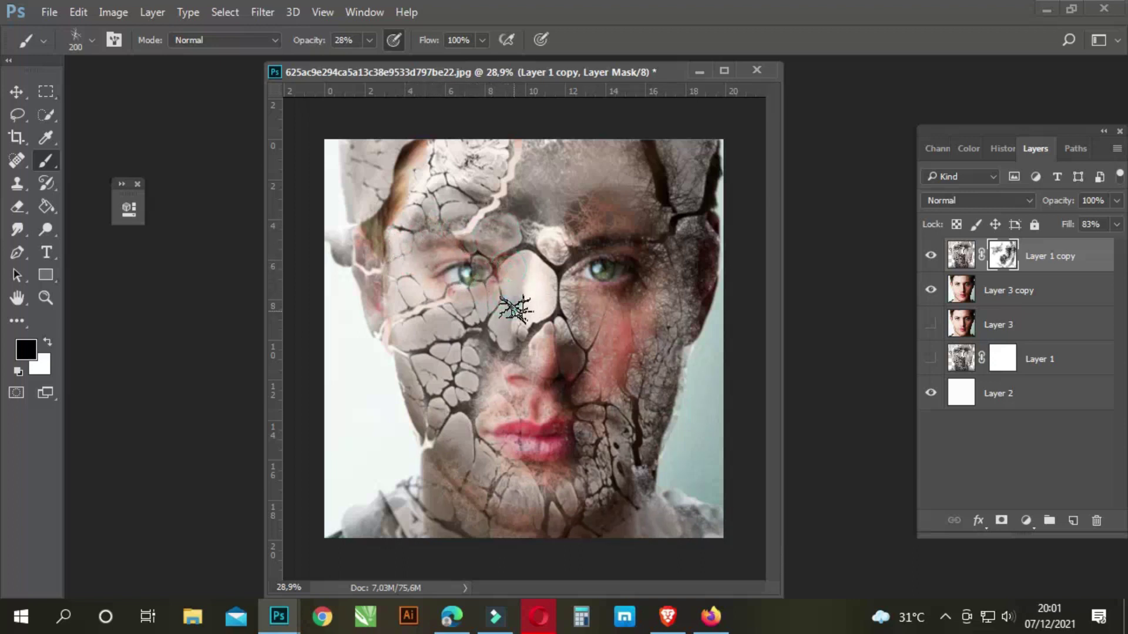
left_click(523, 220)
left_click(499, 204)
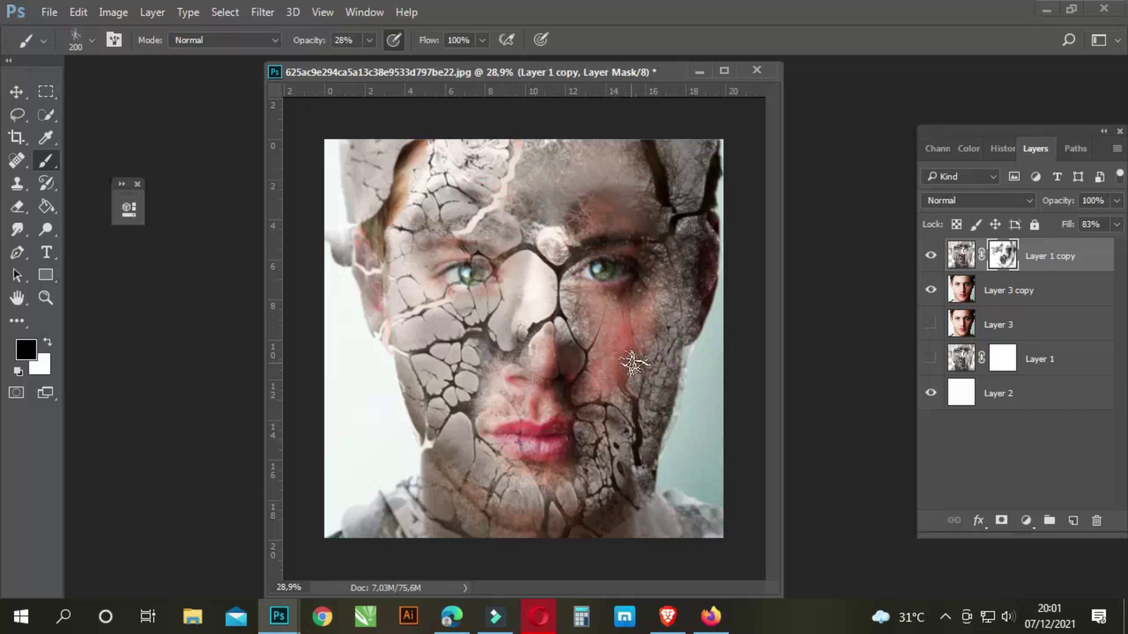
left_click(396, 161)
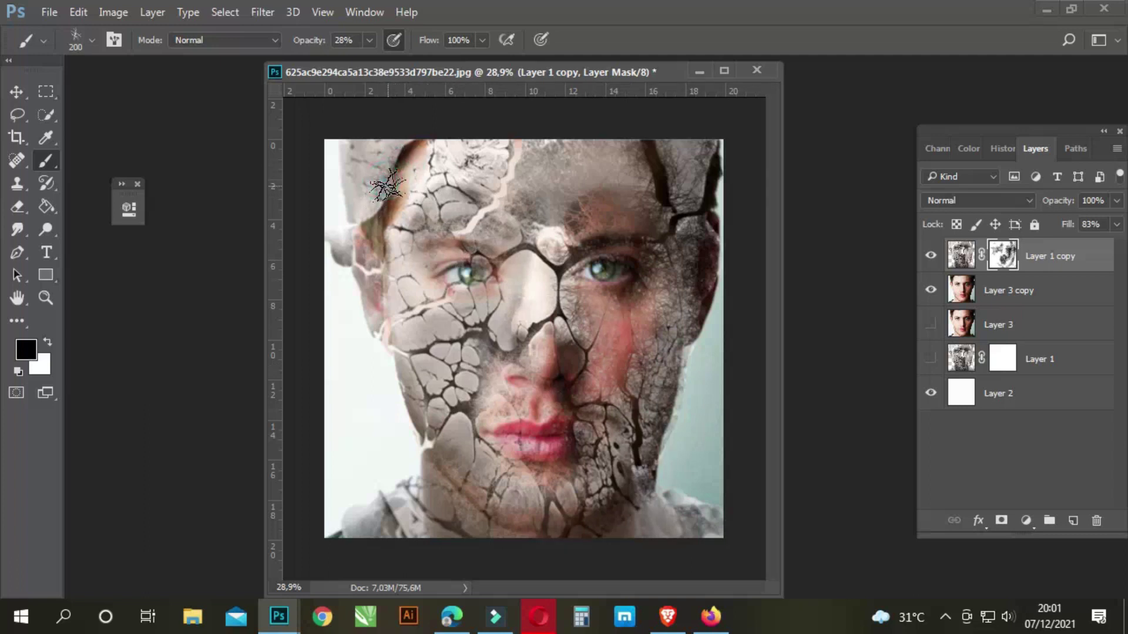
left_click_drag(393, 183, 367, 212)
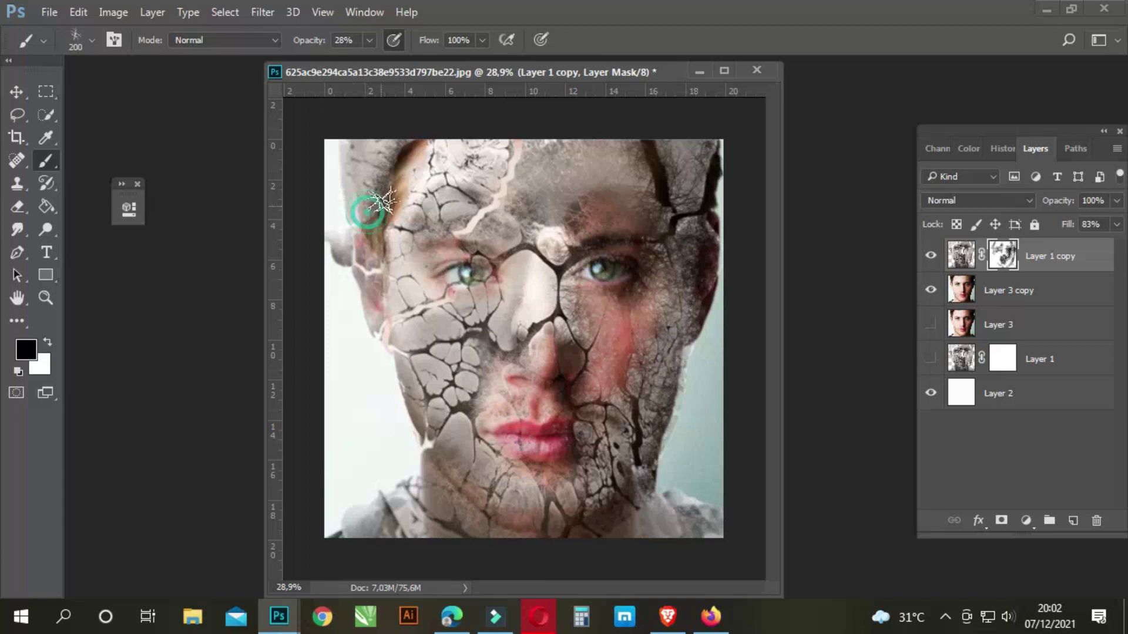
scroll(385, 217, "up", 1)
- Widen the document view and blend the cracks over the nose, upper lip and right cheek
scroll(385, 217, "up", 1)
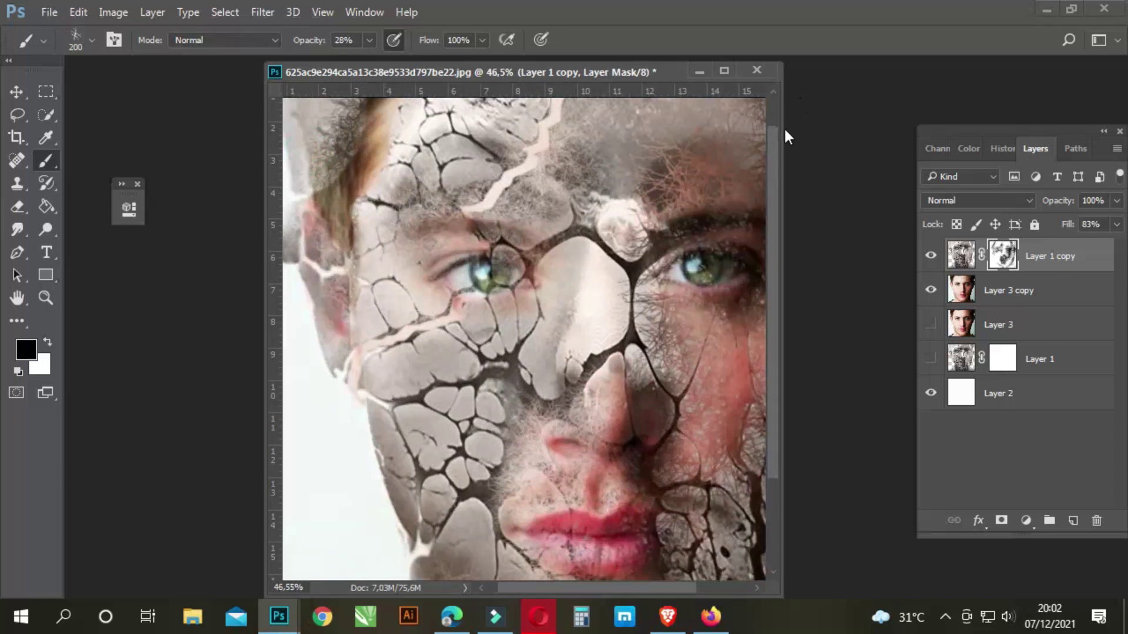
left_click_drag(784, 136, 984, 141)
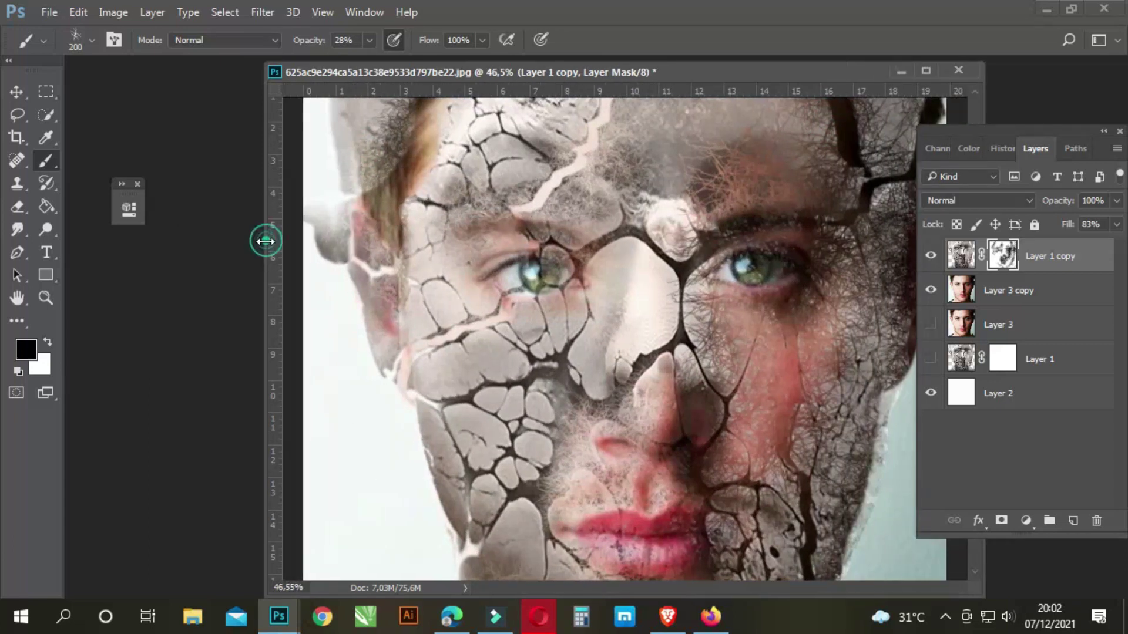
left_click_drag(266, 241, 83, 238)
scroll(652, 370, "down", 1)
scroll(640, 406, "down", 3)
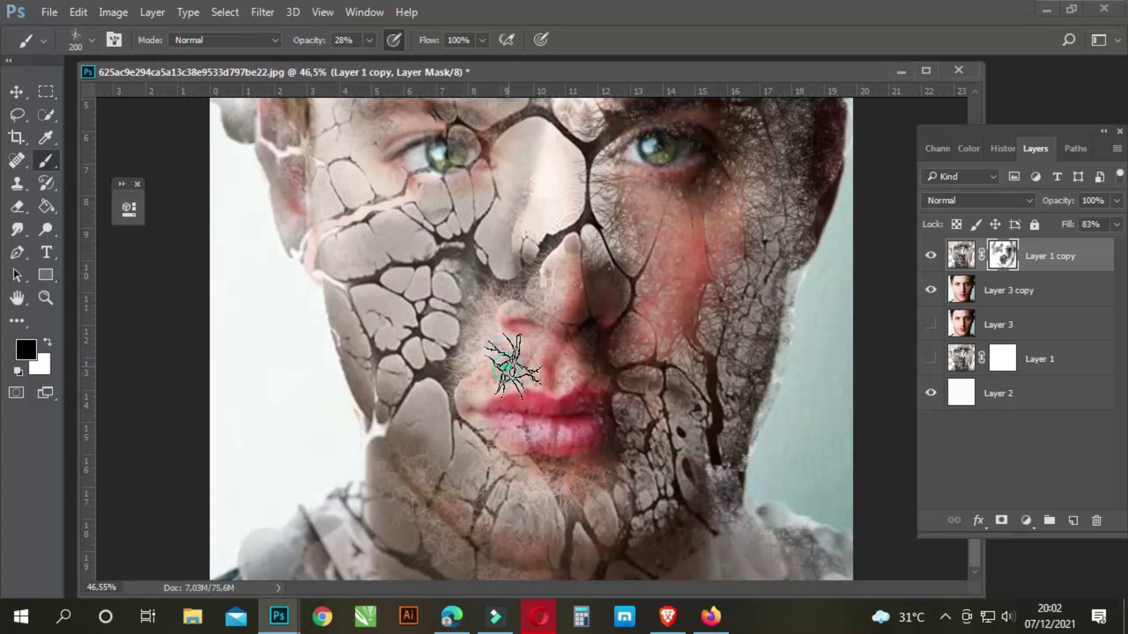
left_click_drag(503, 340, 558, 318)
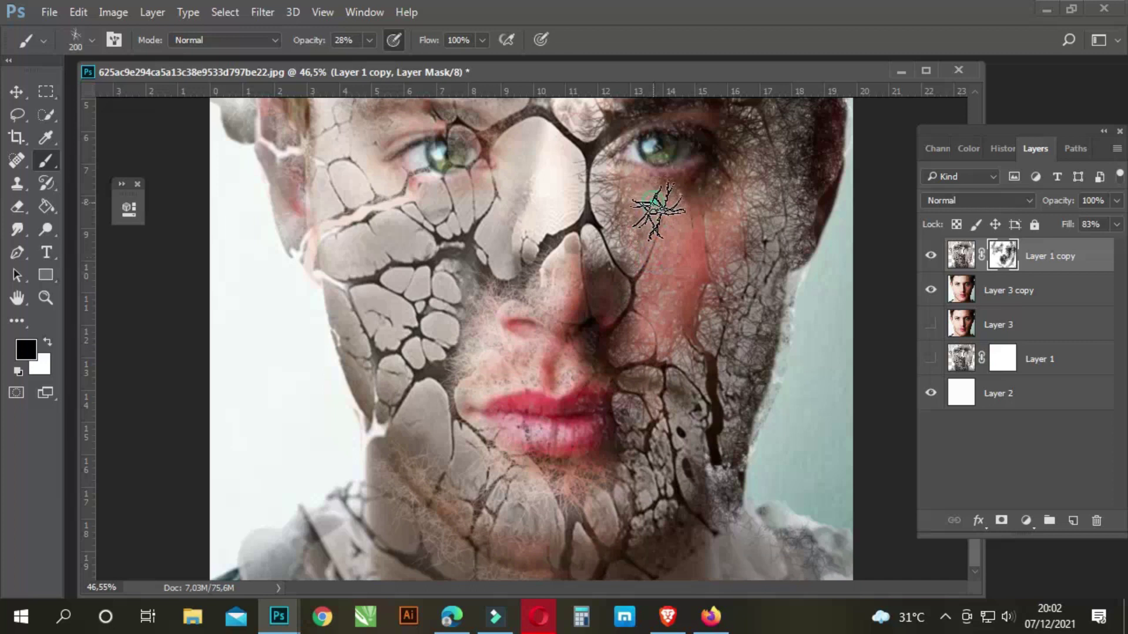
mouse_move(659, 222)
left_mouse_down()
mouse_move(554, 341)
mouse_move(541, 433)
left_mouse_up()
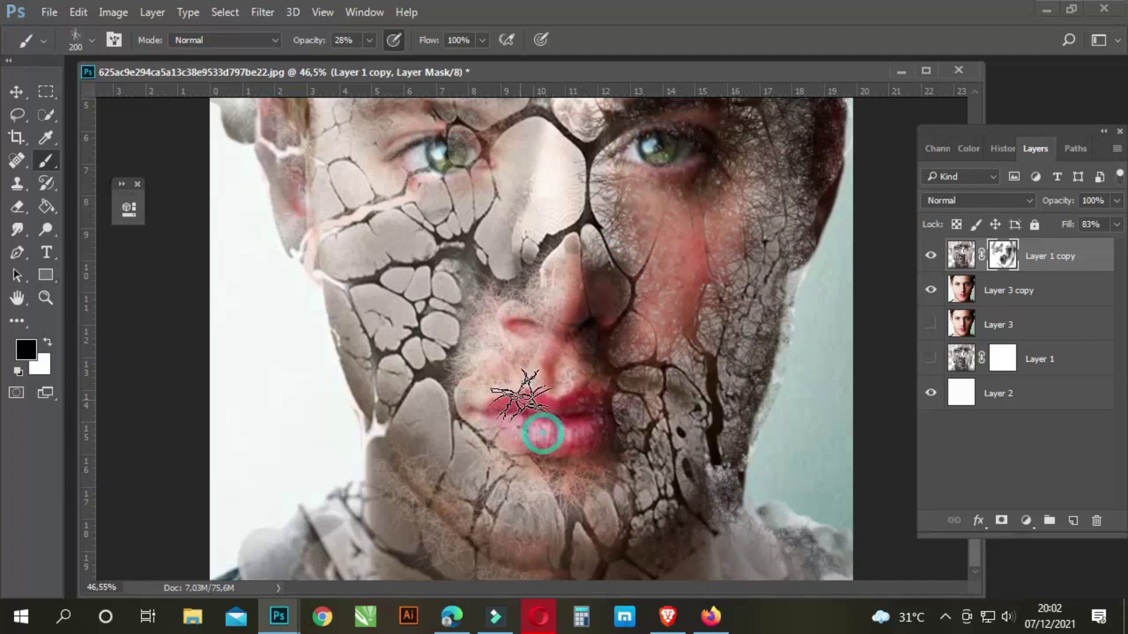
- Shrink the brush and remove a stray horizontal guide with the Move tool
scroll(542, 433, "up", 2)
scroll(616, 294, "up", 2)
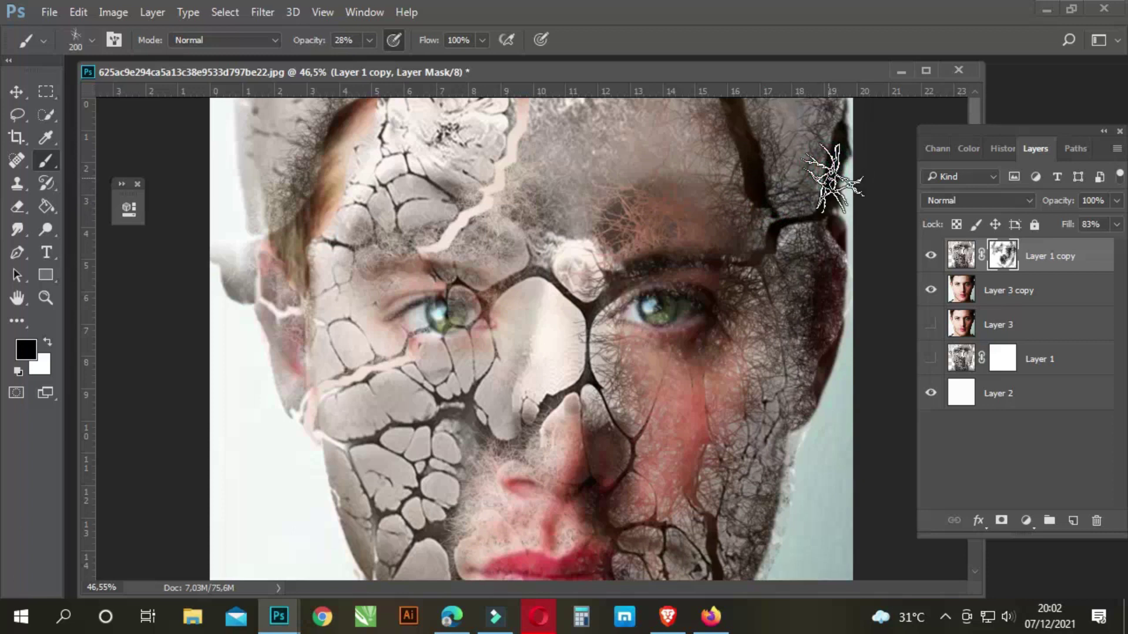
key("bracketleft")
key("bracketleft")
key("bracketleft")
left_click_drag(828, 92, 829, 116)
left_click(17, 91)
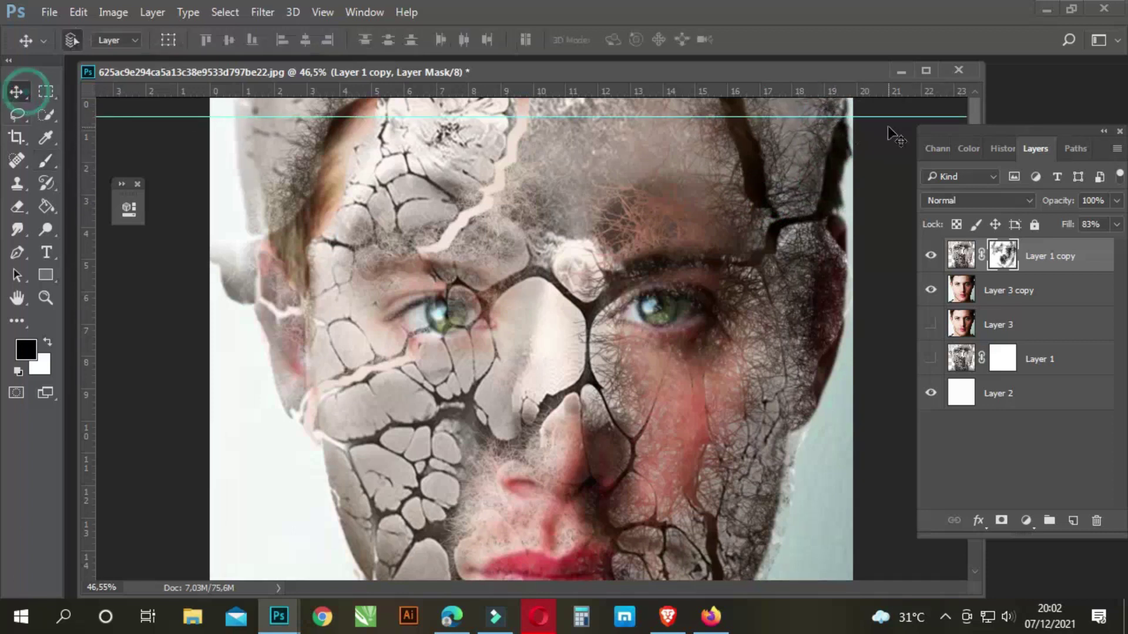
left_click_drag(878, 117, 872, 88)
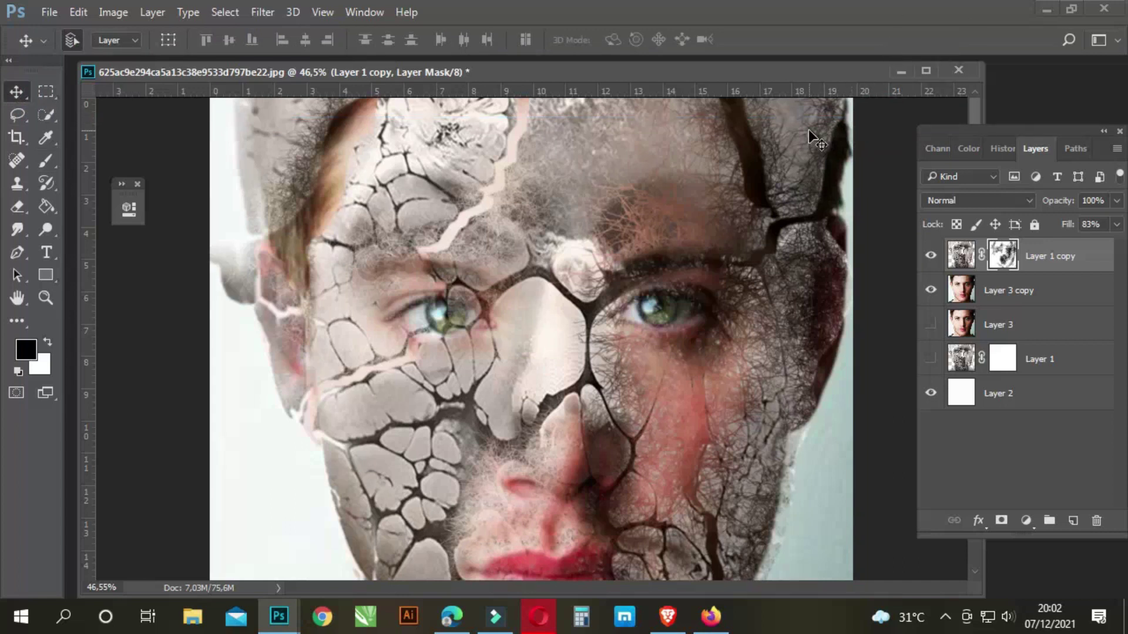
key("b")
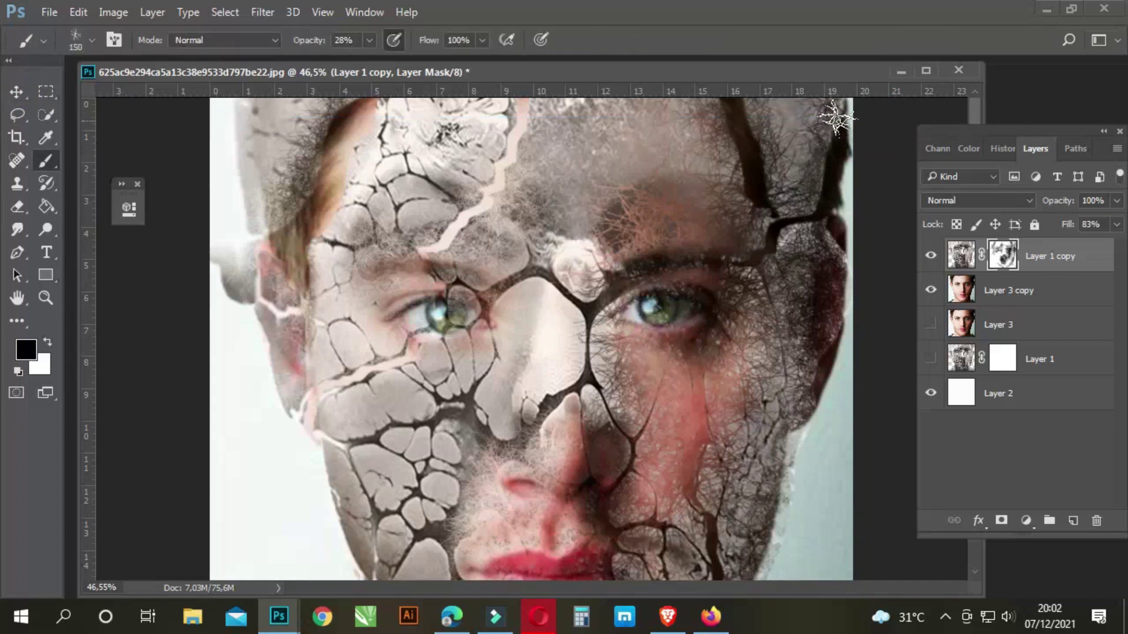
- Blend the cracks along the face's right edge, left ear and cheek, and the long forehead crack
left_click_drag(835, 115, 814, 212)
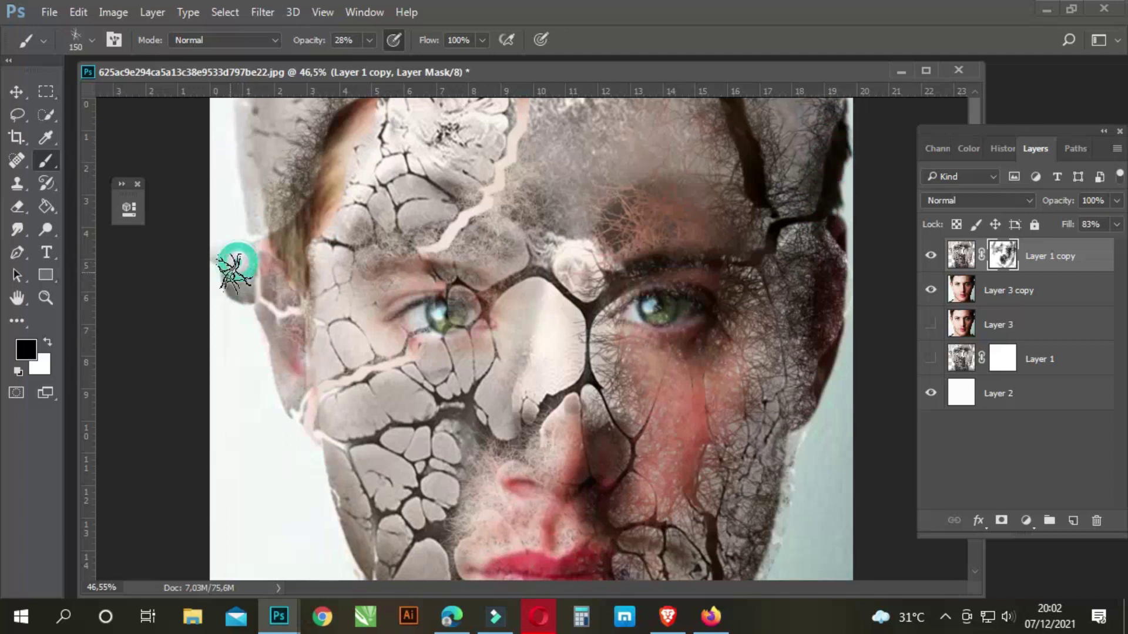
mouse_move(254, 294)
left_mouse_down()
mouse_move(339, 114)
mouse_move(289, 163)
left_mouse_up()
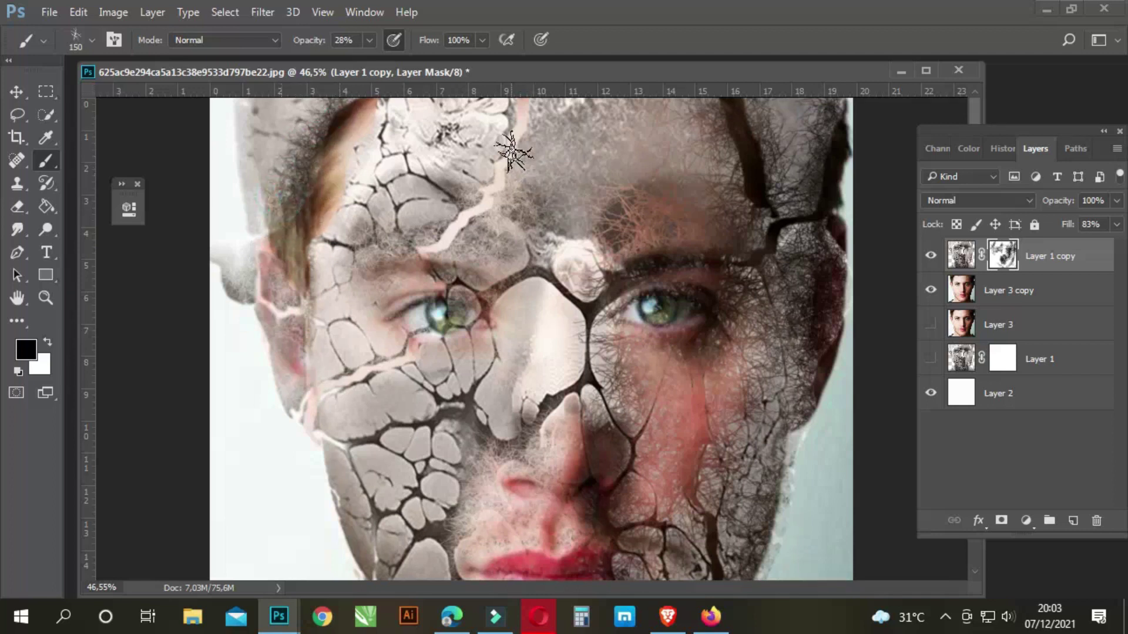
mouse_move(500, 167)
left_mouse_down()
mouse_move(435, 238)
mouse_move(513, 126)
mouse_move(466, 222)
mouse_move(419, 233)
mouse_move(478, 163)
mouse_move(461, 207)
mouse_move(470, 217)
mouse_move(517, 113)
mouse_move(498, 156)
mouse_move(391, 238)
mouse_move(432, 242)
left_mouse_up()
scroll(715, 259, "down", 3)
scroll(680, 302, "down", 1)
scroll(538, 436, "up", 3)
- Soften cracks over the left nostril, upper lip, chin and the face's right edge
left_click_drag(510, 431, 569, 495)
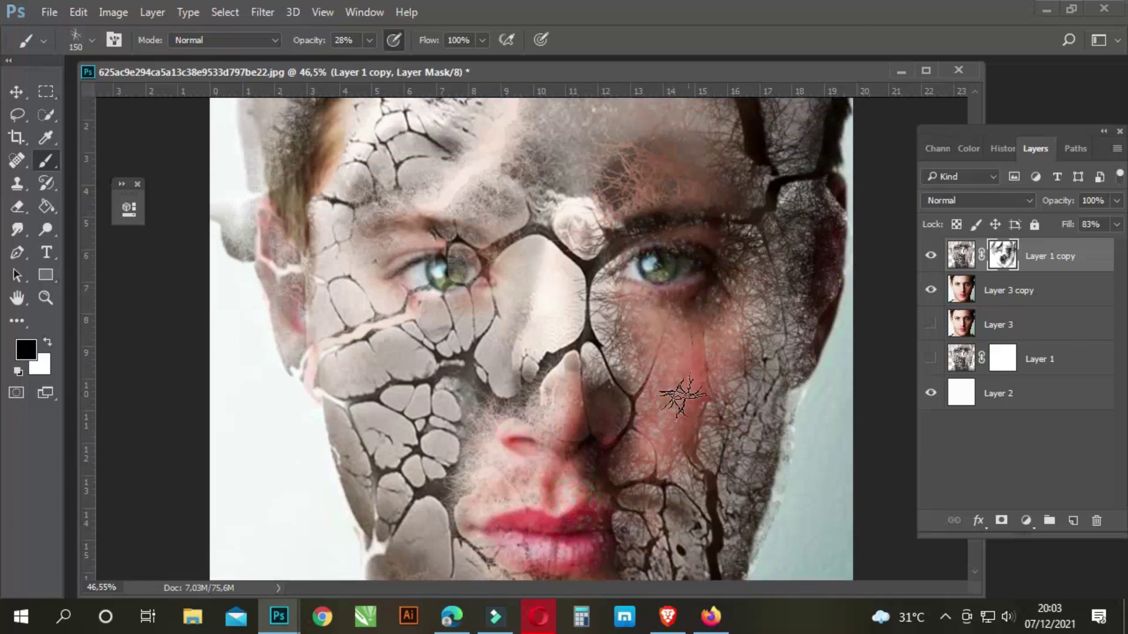
scroll(646, 405, "down", 2)
left_click(527, 459)
left_click_drag(527, 460, 595, 477)
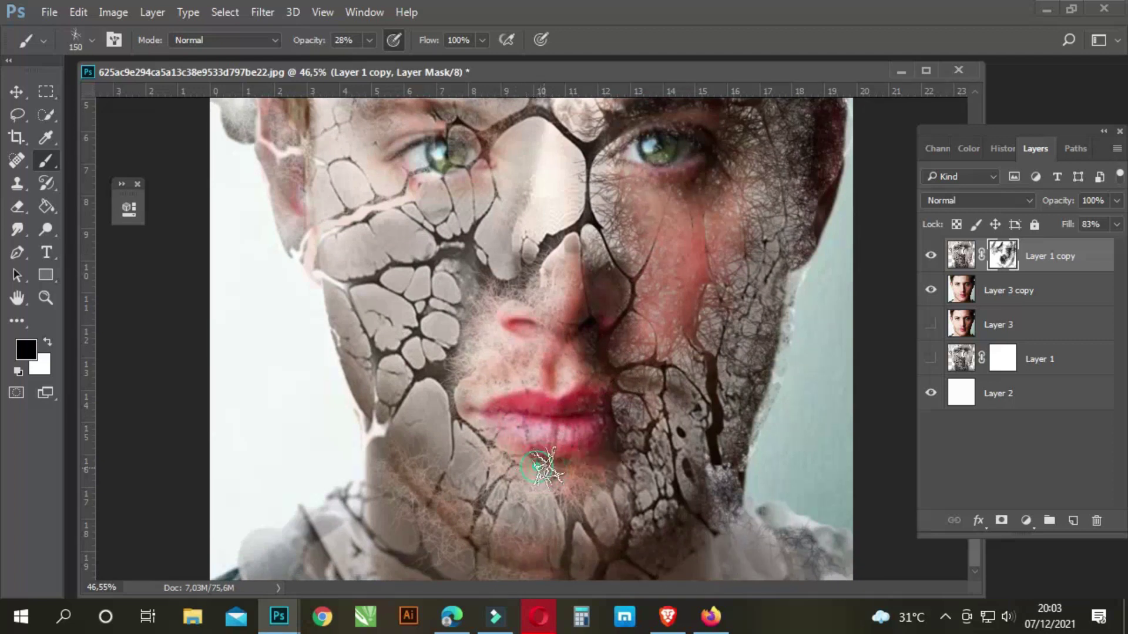
left_click(805, 376)
- Lightly erase the cracked Layer 1 copy along the right face and jaw edge at 34% opacity
left_click(961, 255)
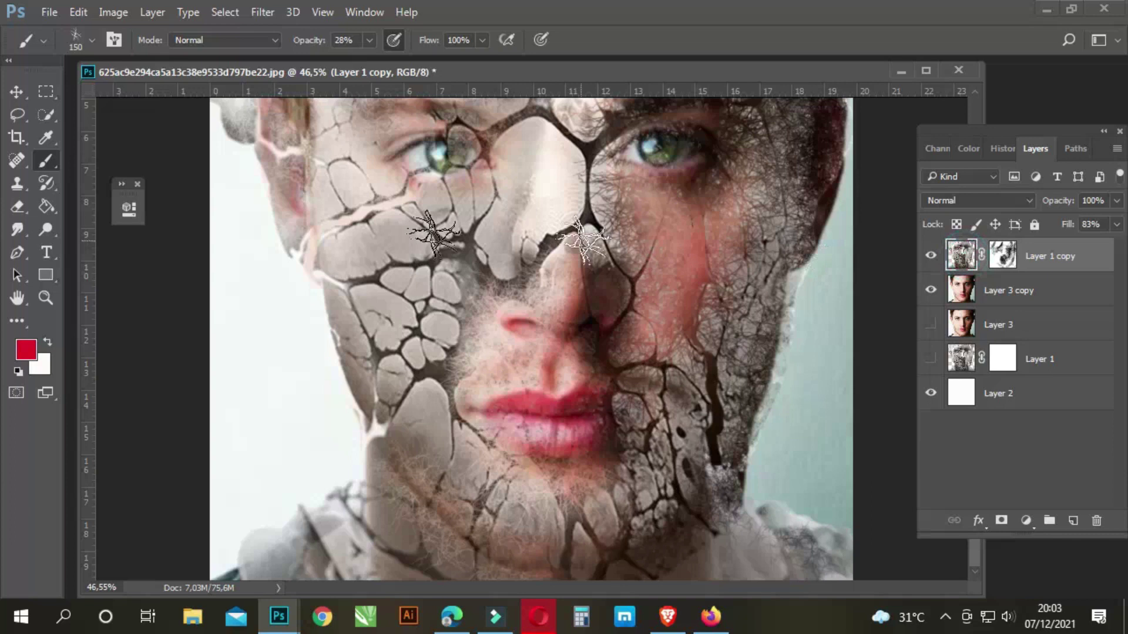
left_click(18, 206)
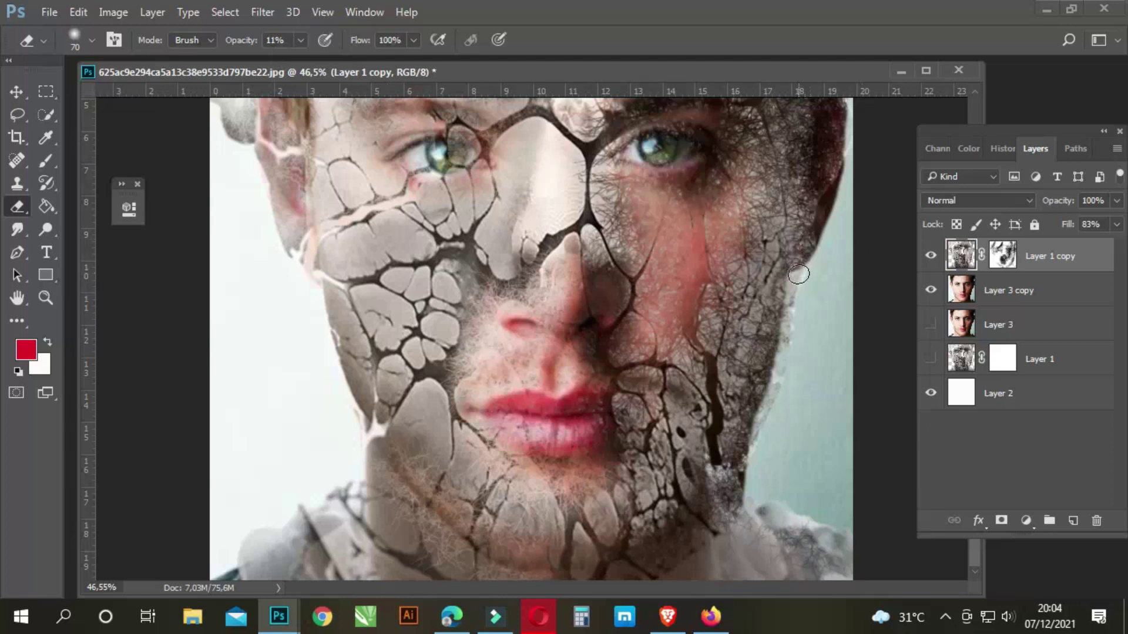
left_click(792, 303)
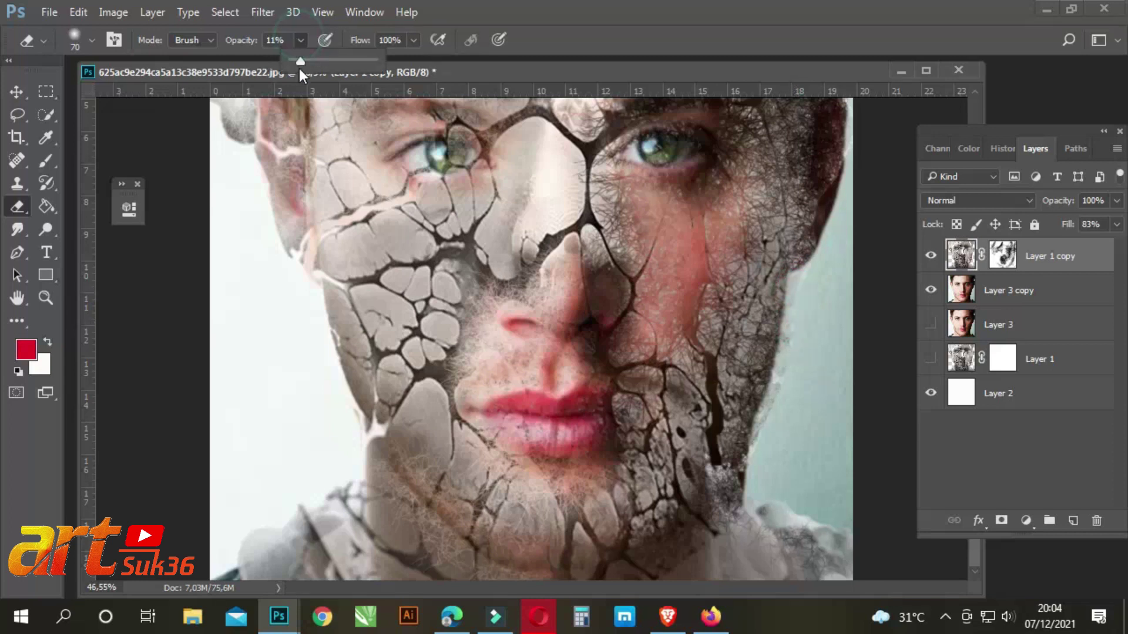
left_click(788, 333)
left_click_drag(802, 286, 763, 418)
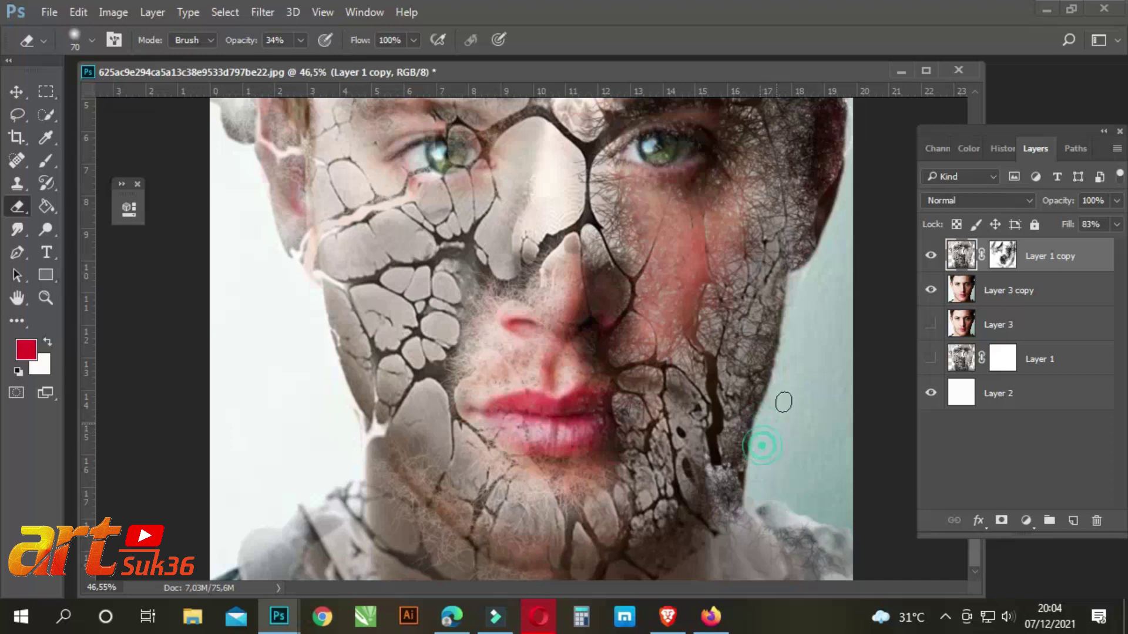
left_click_drag(793, 310, 744, 454)
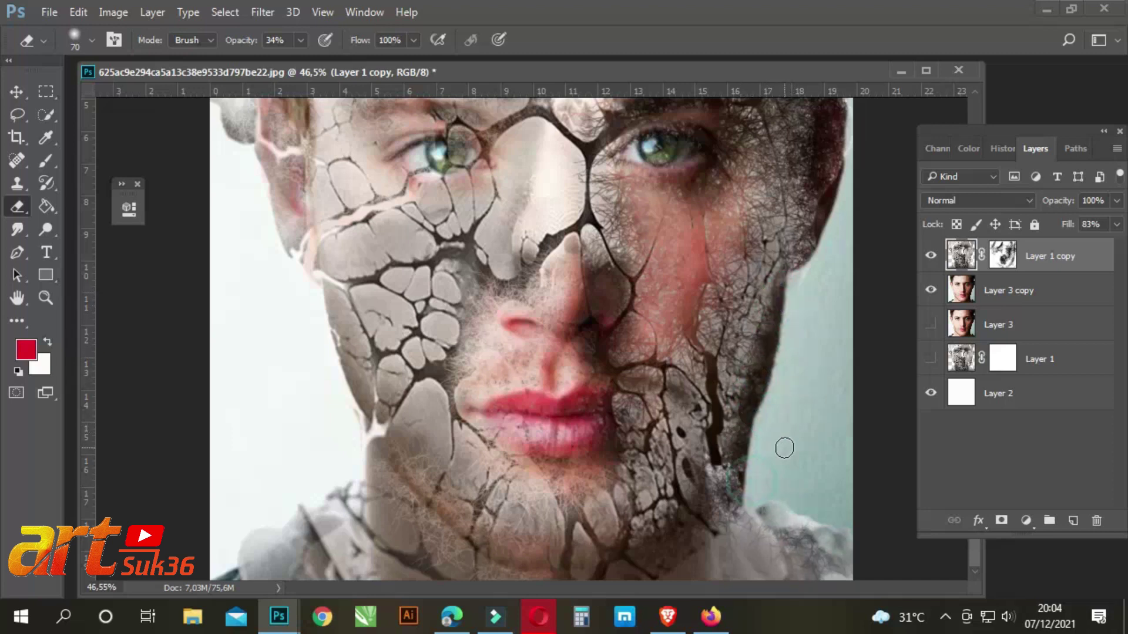
left_click_drag(755, 445, 738, 490)
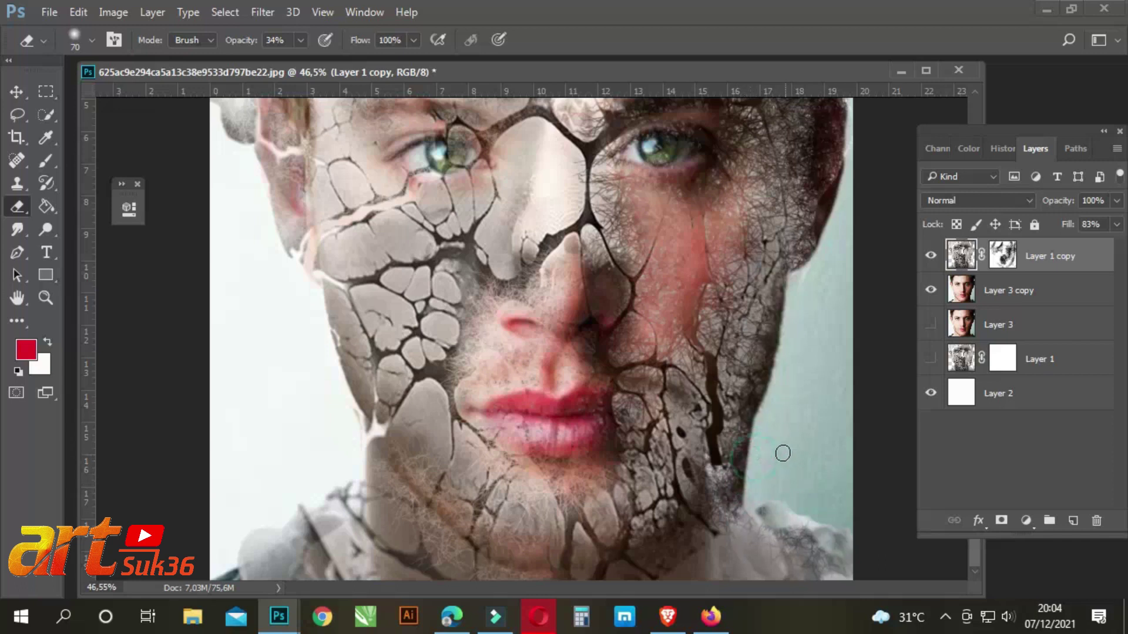
left_click_drag(740, 417, 729, 419)
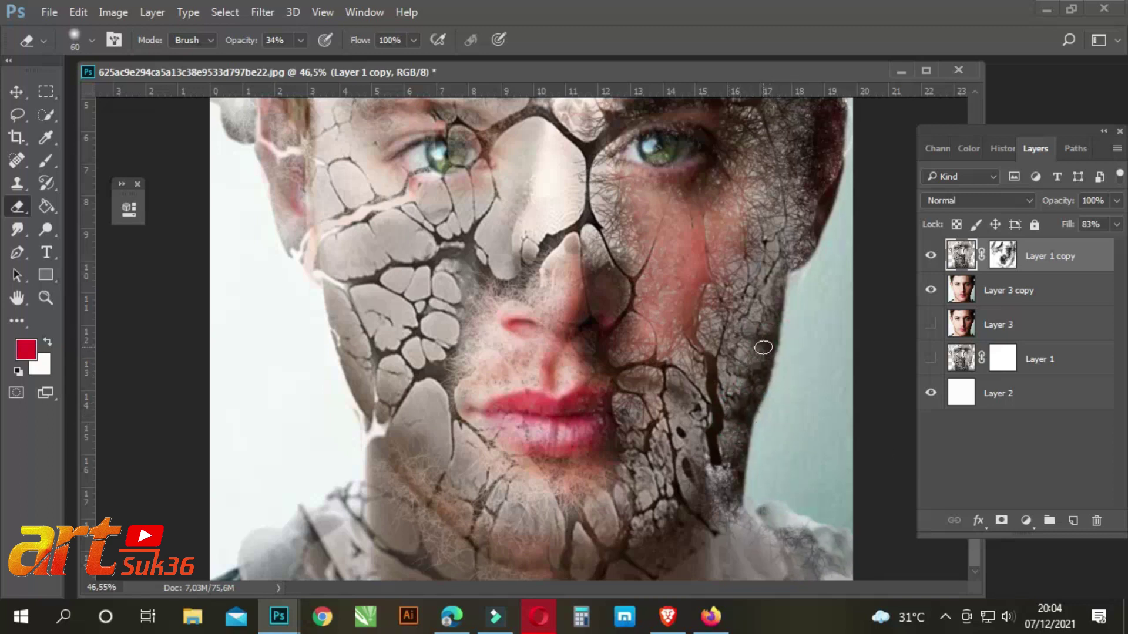
key("bracketleft")
key("bracketleft")
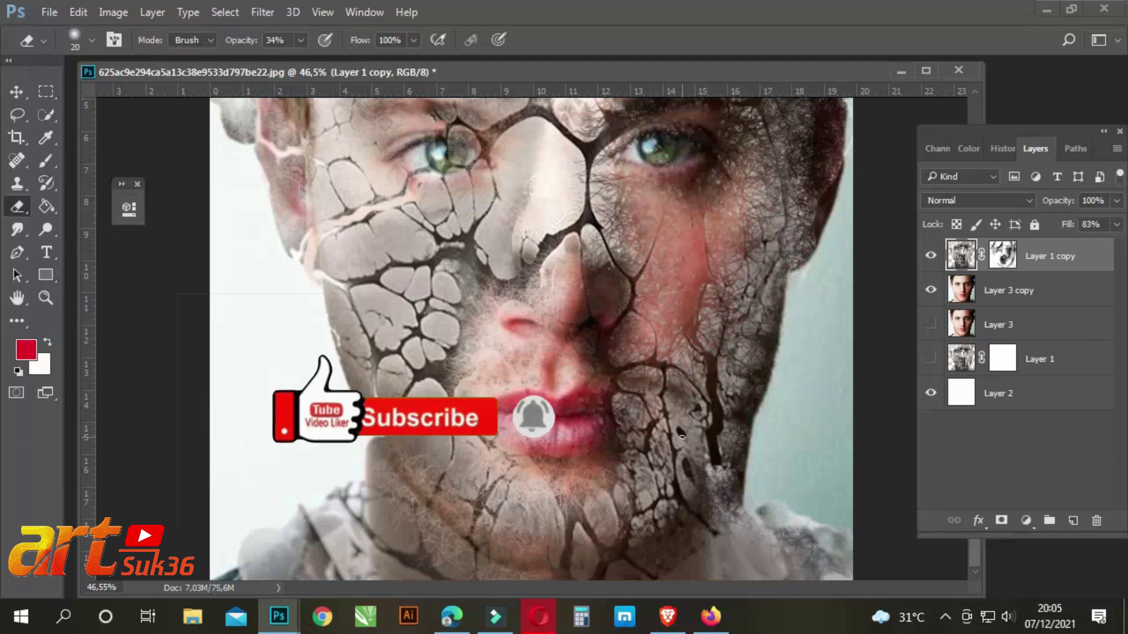
left_click_drag(720, 464, 709, 527)
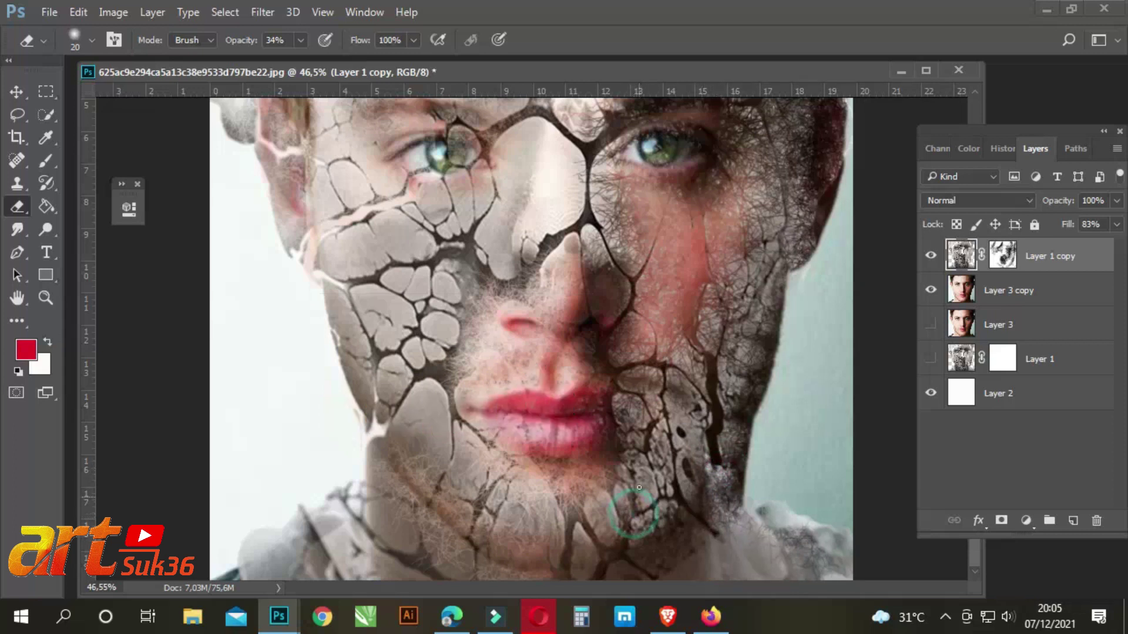
- Zoom out and quick-select the bottom and right areas of the image on Layer 3 copy
scroll(675, 440, "down", 2)
scroll(634, 411, "down", 2)
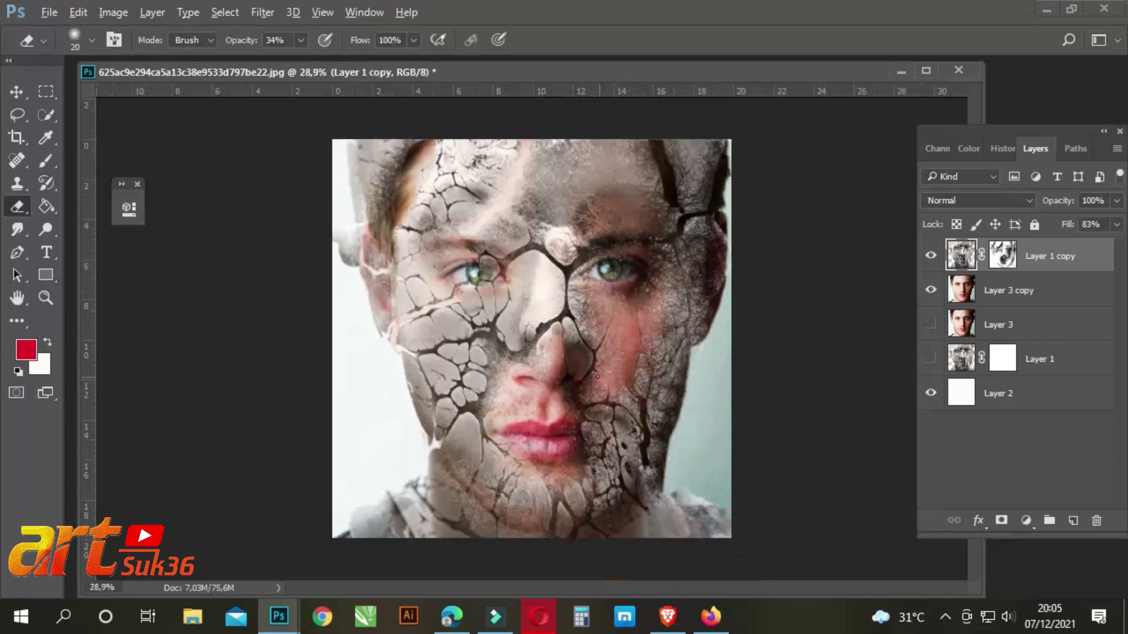
scroll(594, 372, "down", 1)
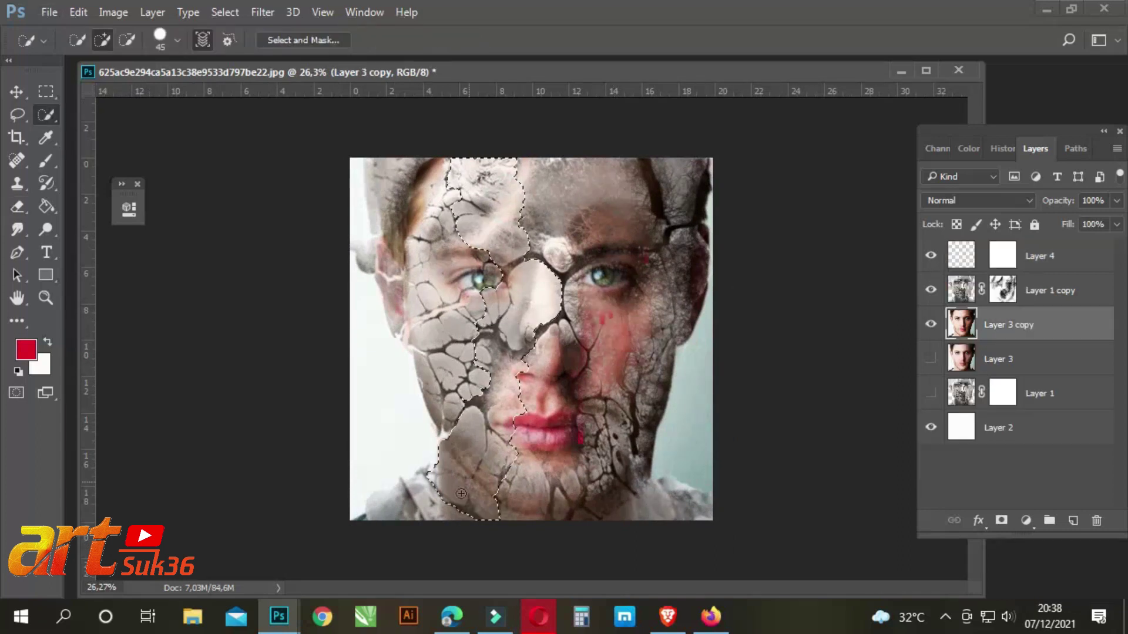
mouse_move(461, 494)
left_mouse_down()
mouse_move(695, 521)
mouse_move(645, 361)
mouse_move(423, 282)
mouse_move(395, 293)
left_mouse_up()
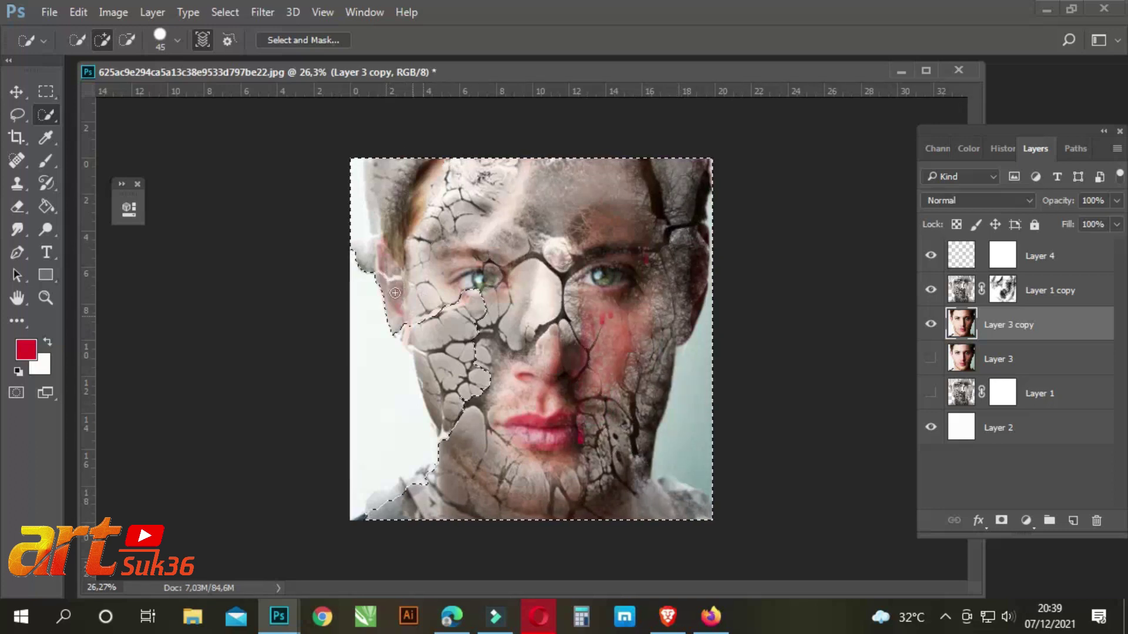
- Subtract the right-side and left-side background strips from the selection
left_click(126, 40)
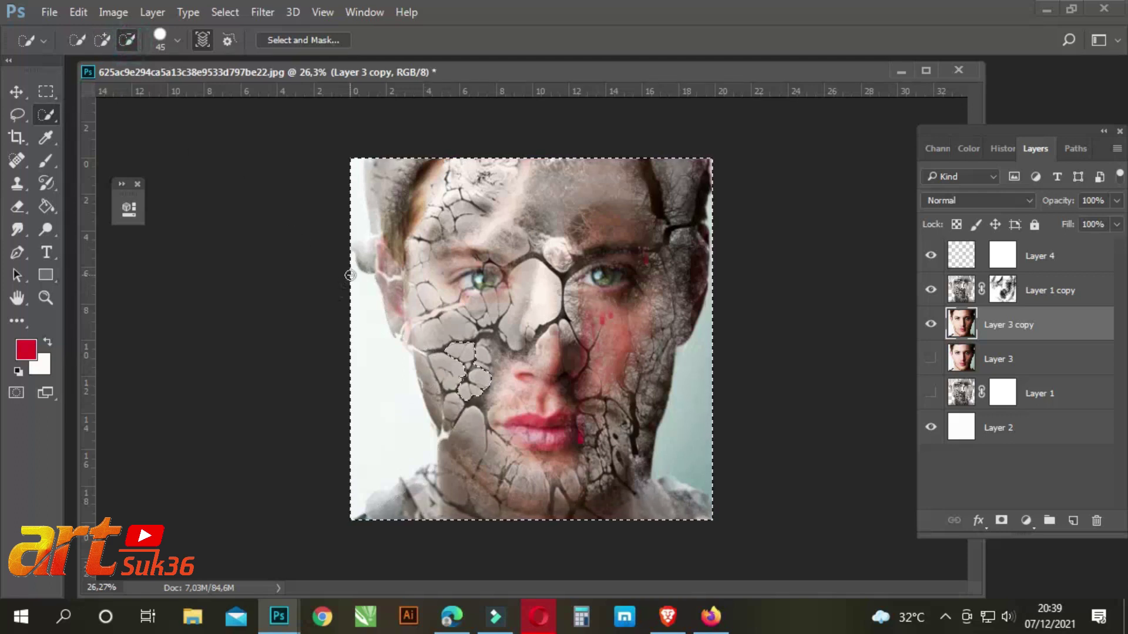
left_click_drag(693, 458, 727, 211)
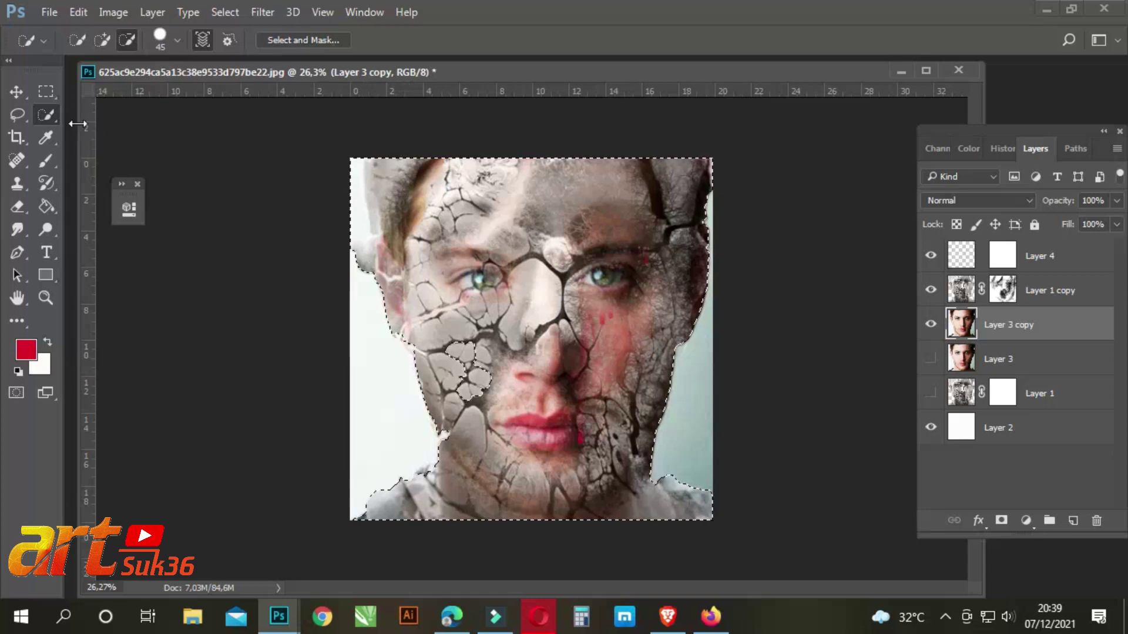
left_click(21, 115)
key("alt")
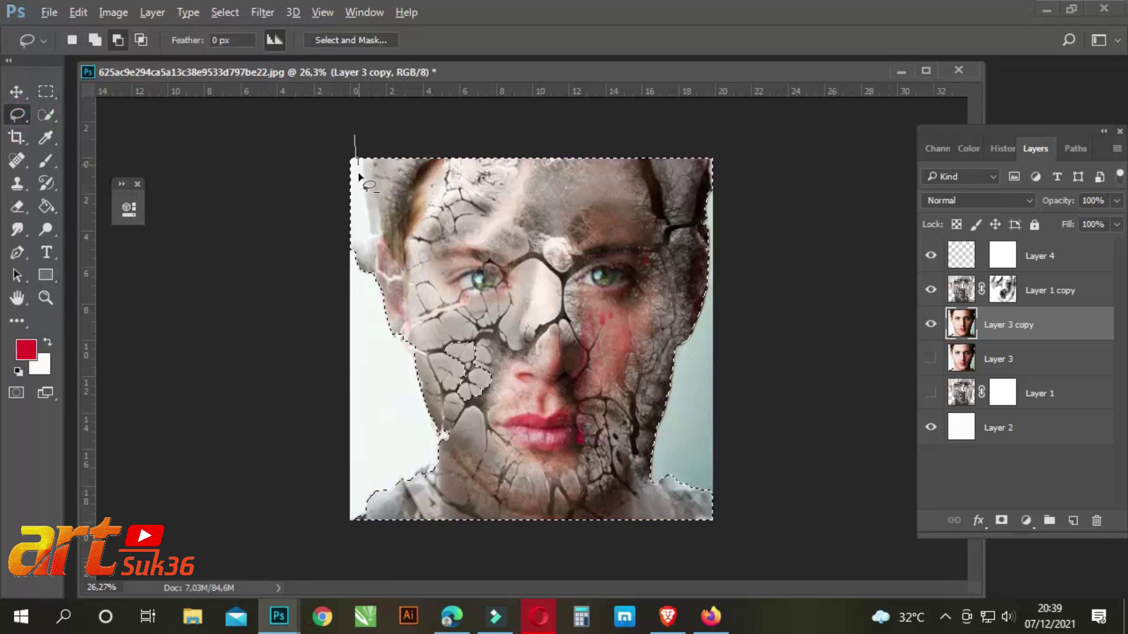
left_click_drag(341, 336, 341, 346)
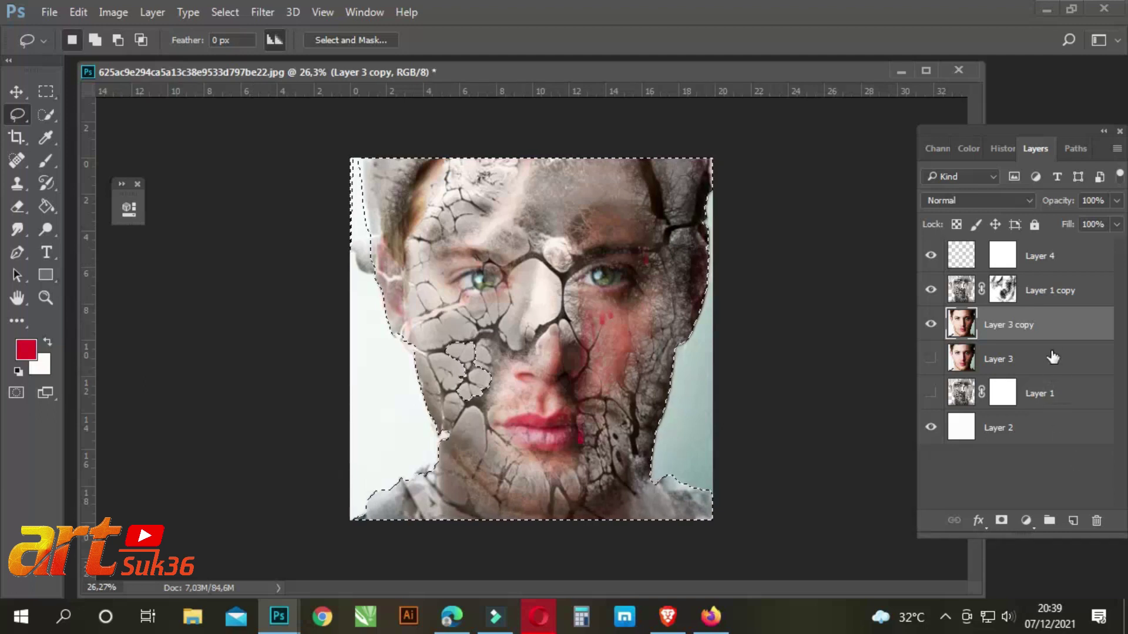
- Delete the selected teal background beside the face, deselect, and begin a crop box
key("Delete")
key("ctrl+z")
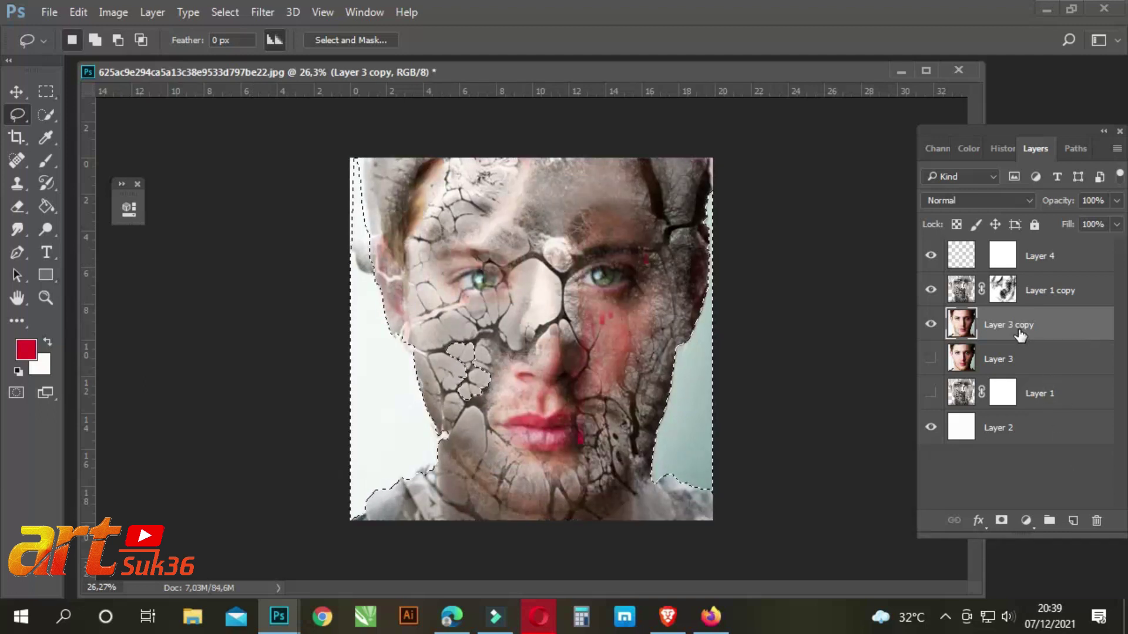
key("Delete")
key("ctrl+d")
left_click(16, 141)
left_click(346, 320)
- Crop the canvas wider on both sides and fill Layer 2 with white
left_click_drag(355, 327, 297, 309)
left_click_drag(768, 347, 844, 334)
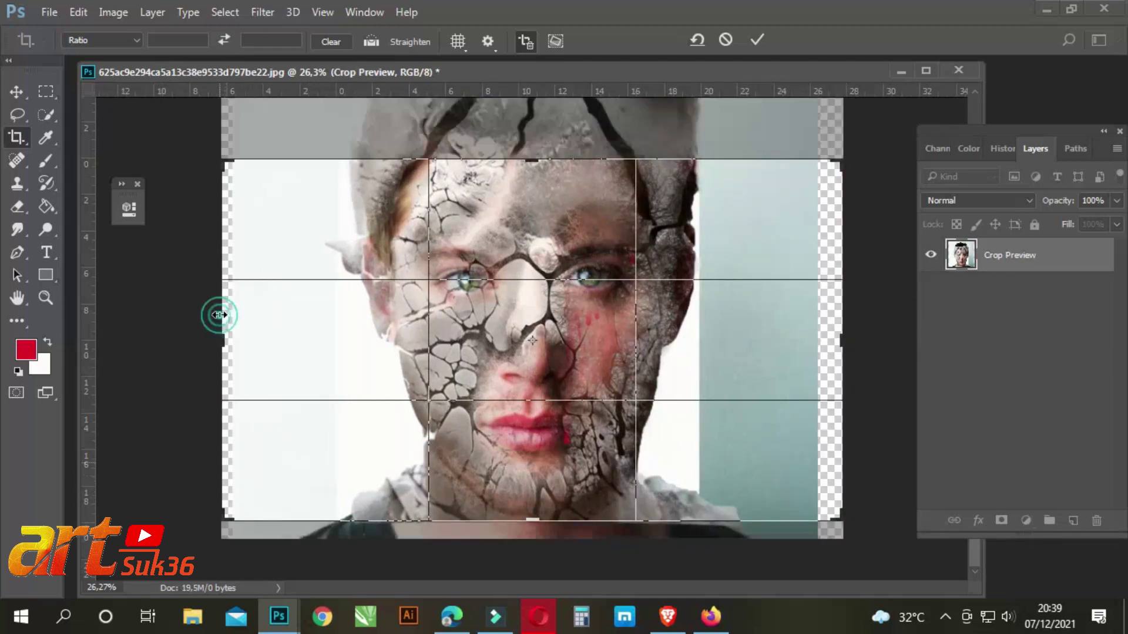
left_click_drag(217, 315, 189, 314)
key("Return")
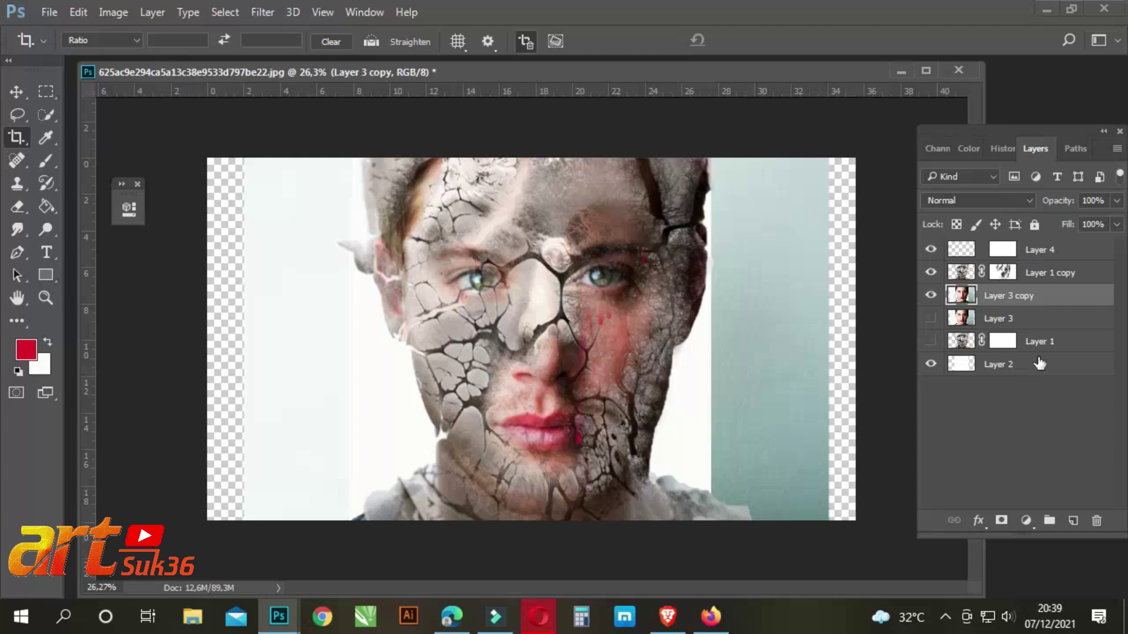
left_click(989, 365)
key("ctrl+BackSpace")
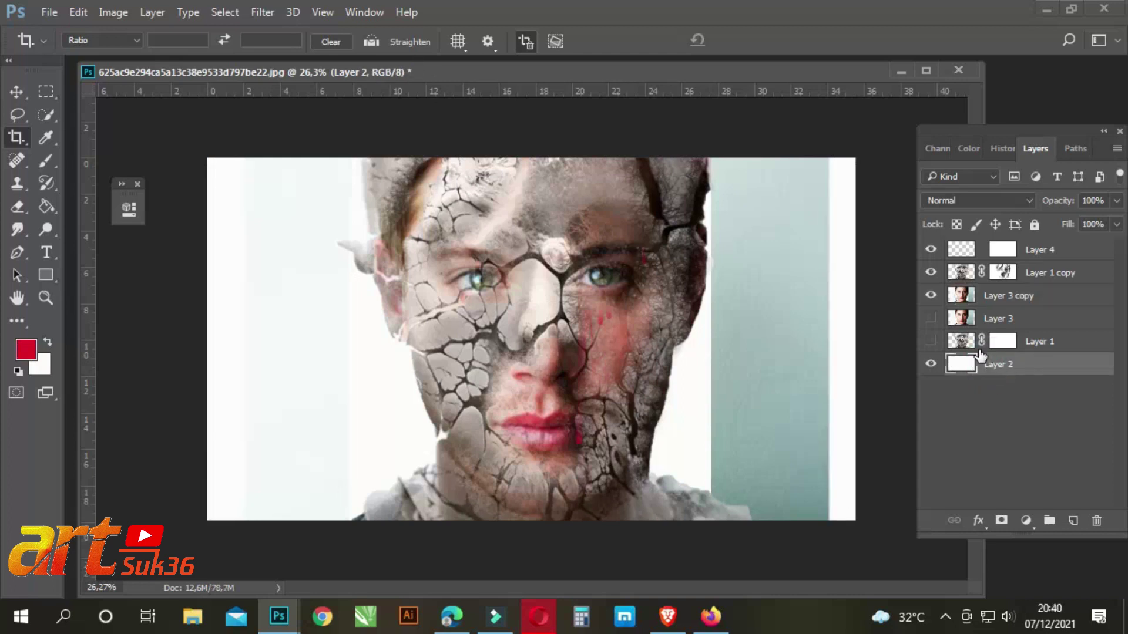
- Quick-select and delete the leftover teal strip right of the face on Layer 3 copy
left_click(45, 116)
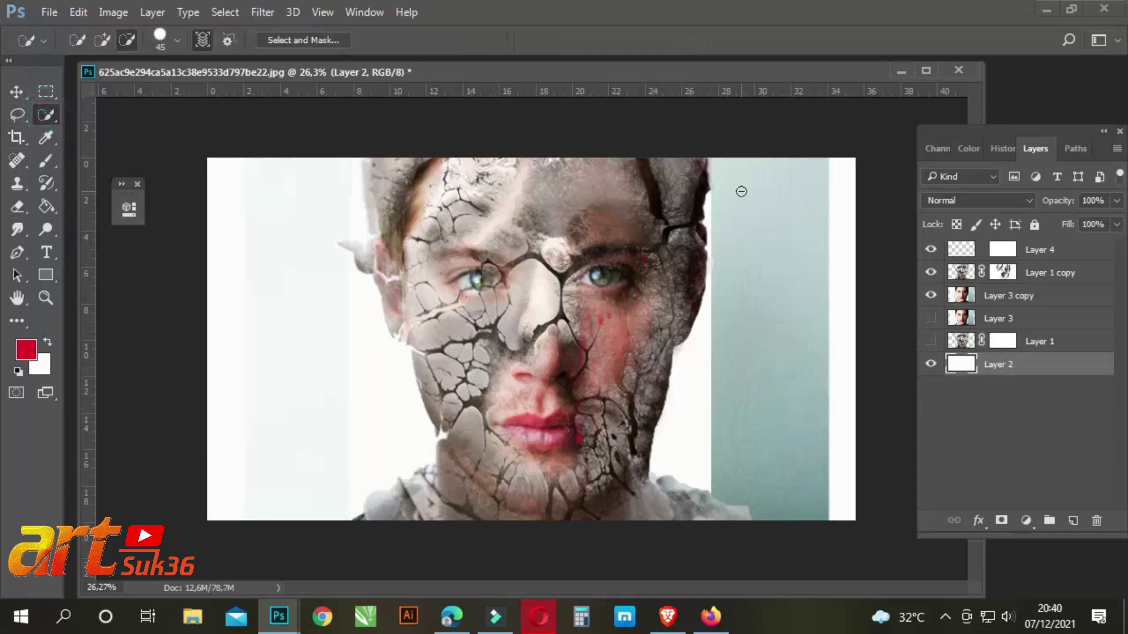
left_click(1028, 297)
mouse_move(758, 171)
left_mouse_down()
mouse_move(768, 417)
mouse_move(816, 431)
left_mouse_up()
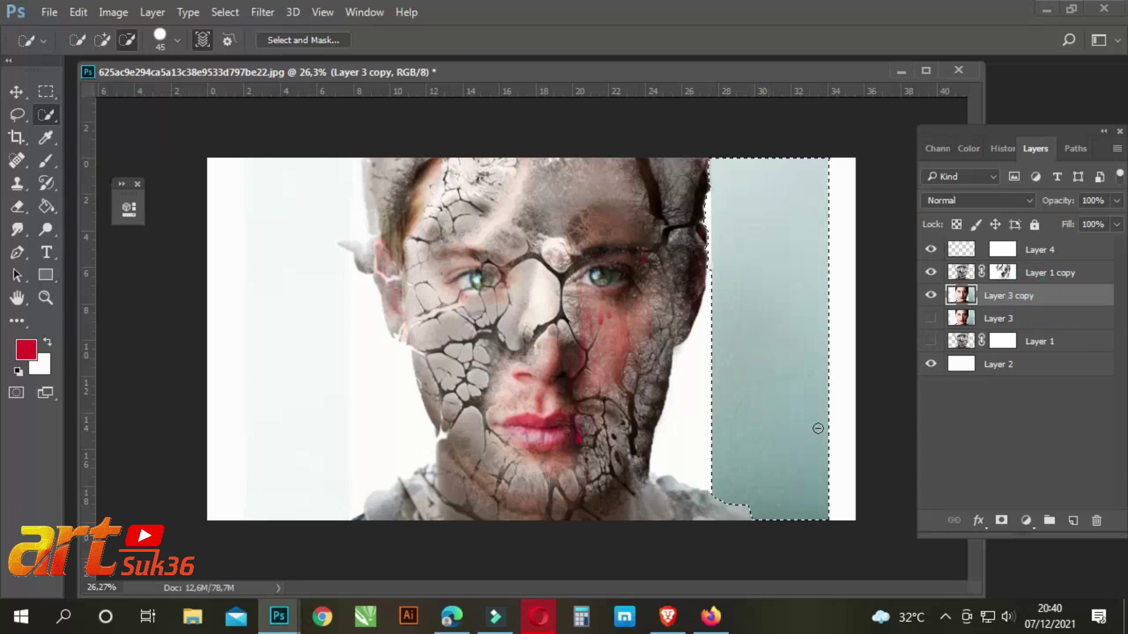
key("Delete")
key("ctrl+d")
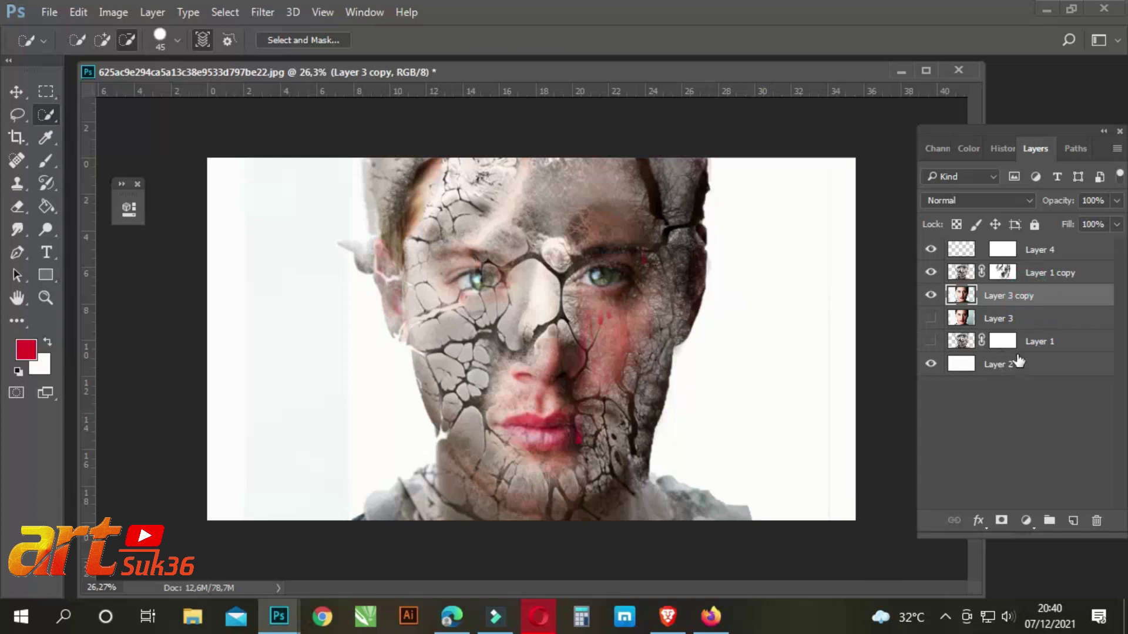
- With Layer 2 active, start choosing orange e89451 as the foreground colour
left_click(1009, 370)
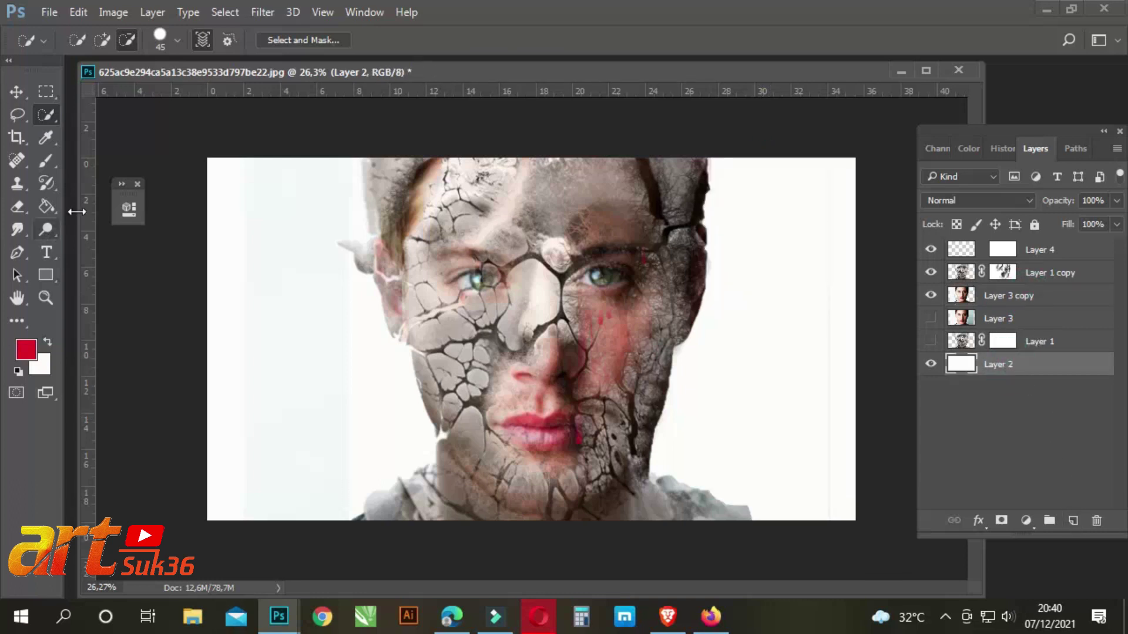
left_click(26, 350)
mouse_move(659, 344)
left_mouse_down()
mouse_move(658, 329)
mouse_move(664, 394)
mouse_move(653, 423)
left_mouse_up()
- Confirm the orange colour and paint soft orange left of the face with a soft brush
left_click(562, 235)
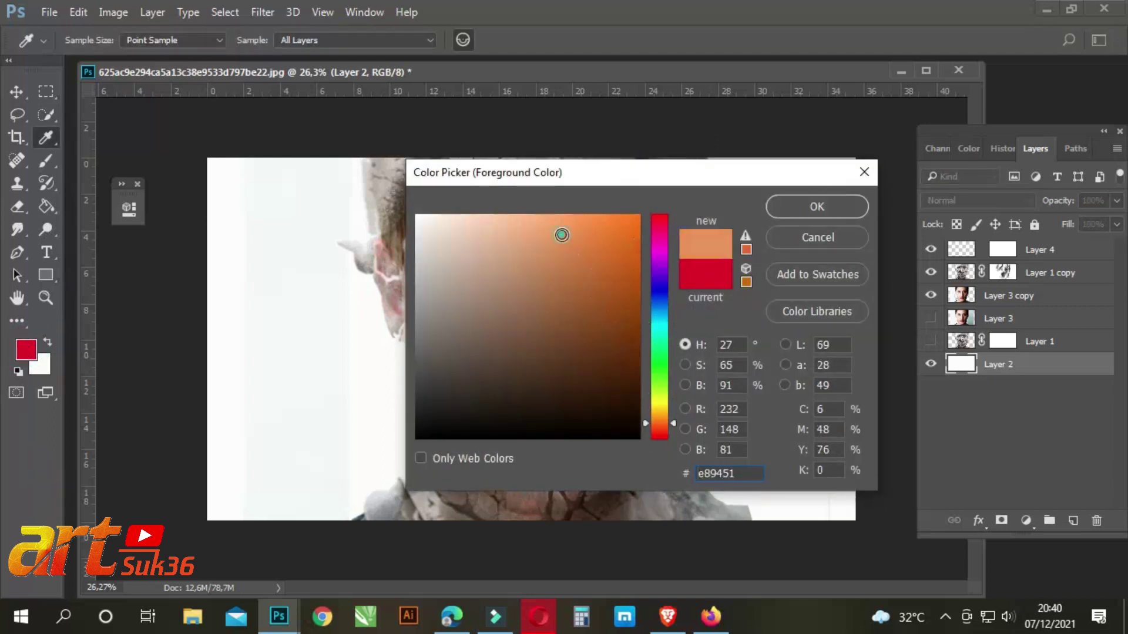
key("Return")
key("w")
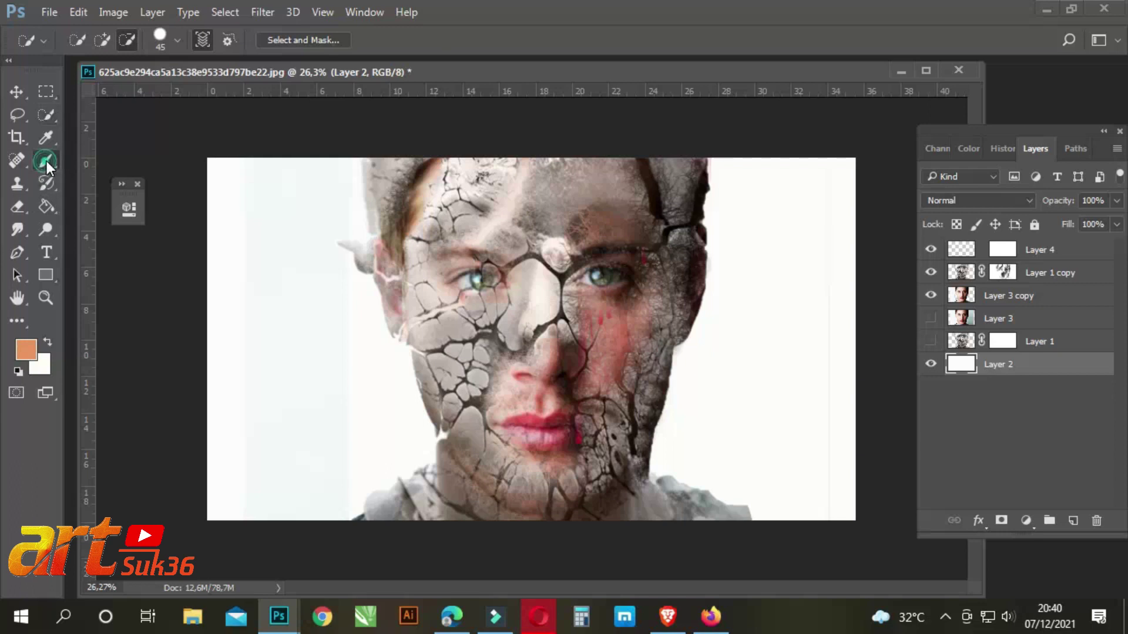
left_click(46, 161)
left_click(91, 40)
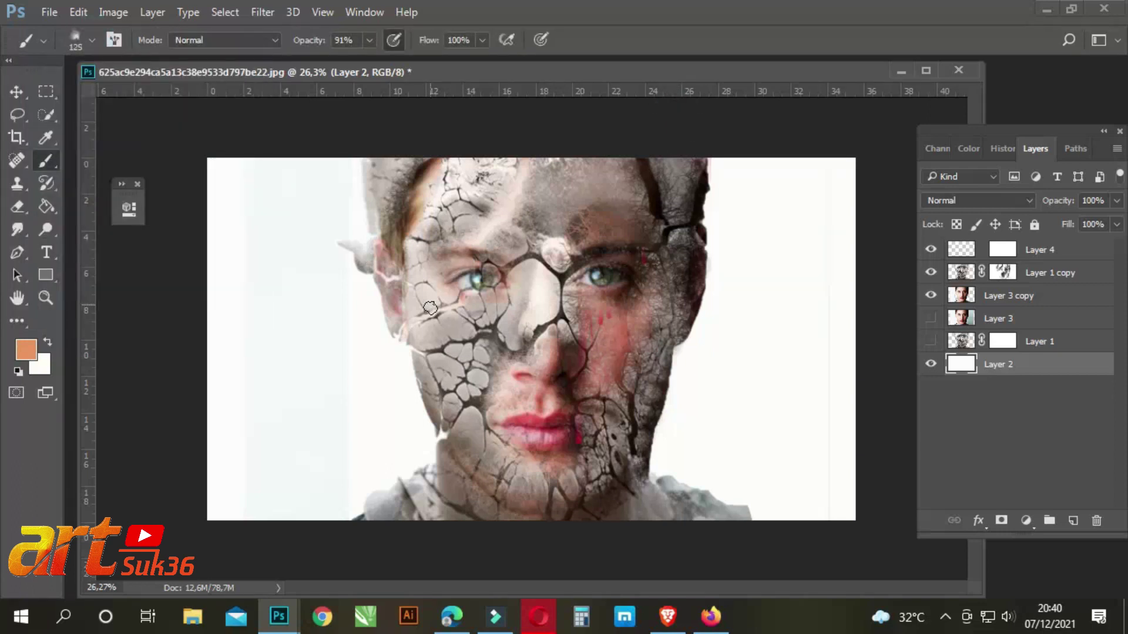
left_click_drag(282, 282, 385, 352)
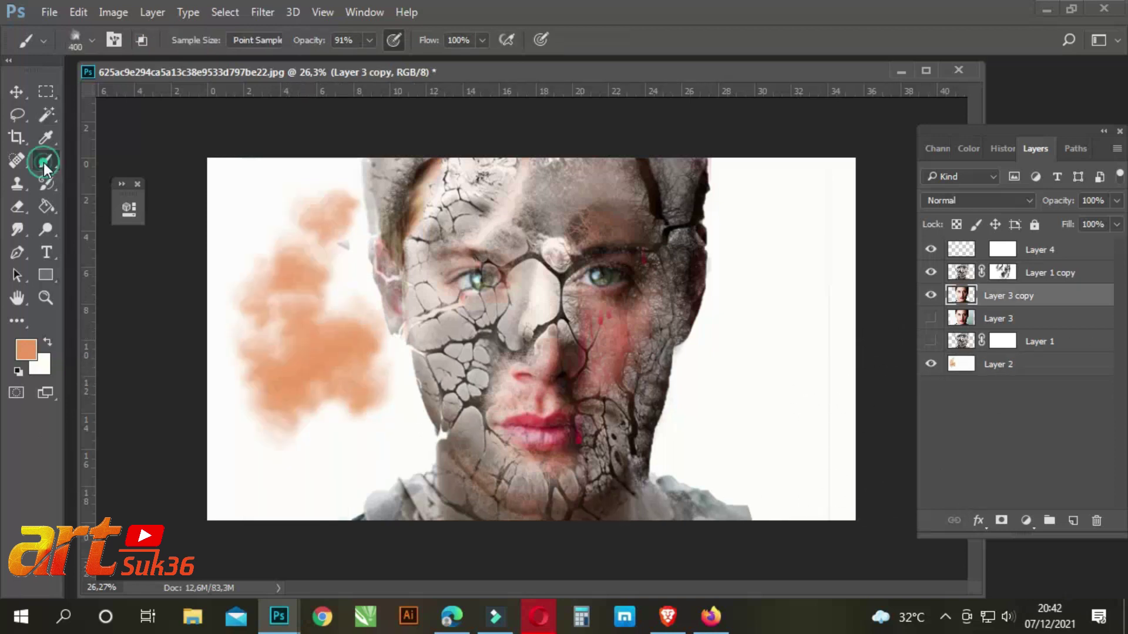
- Enlarge the brush to 900 px and paint more orange on both sides of the face
left_click(44, 164)
key("bracketright")
key("bracketright")
key("bracketright")
mouse_move(764, 246)
left_mouse_down()
mouse_move(804, 202)
mouse_move(831, 452)
mouse_move(754, 366)
left_mouse_up()
mouse_move(247, 364)
left_mouse_down()
mouse_move(222, 443)
mouse_move(222, 171)
left_mouse_up()
- Paint dark grey-brown smoke over the orange areas left and right of the face
left_click(26, 351)
left_click_drag(513, 436, 463, 365)
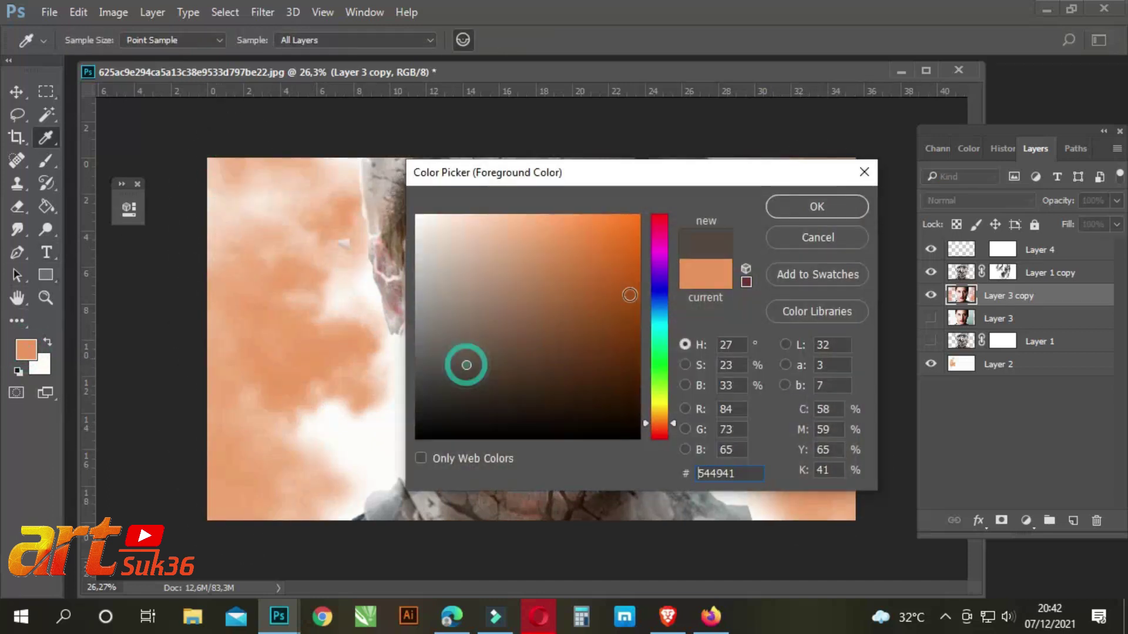
key("Return")
mouse_move(276, 251)
left_mouse_down()
mouse_move(264, 341)
mouse_move(323, 456)
mouse_move(305, 399)
left_mouse_up()
mouse_move(746, 406)
left_mouse_down()
mouse_move(712, 322)
mouse_move(680, 302)
left_mouse_up()
- Add near-black smoke at 35% brush opacity around the upper-left, lower and upper-right background
left_click(26, 350)
left_click(501, 428)
left_click(810, 206)
left_click_drag(216, 180, 276, 253)
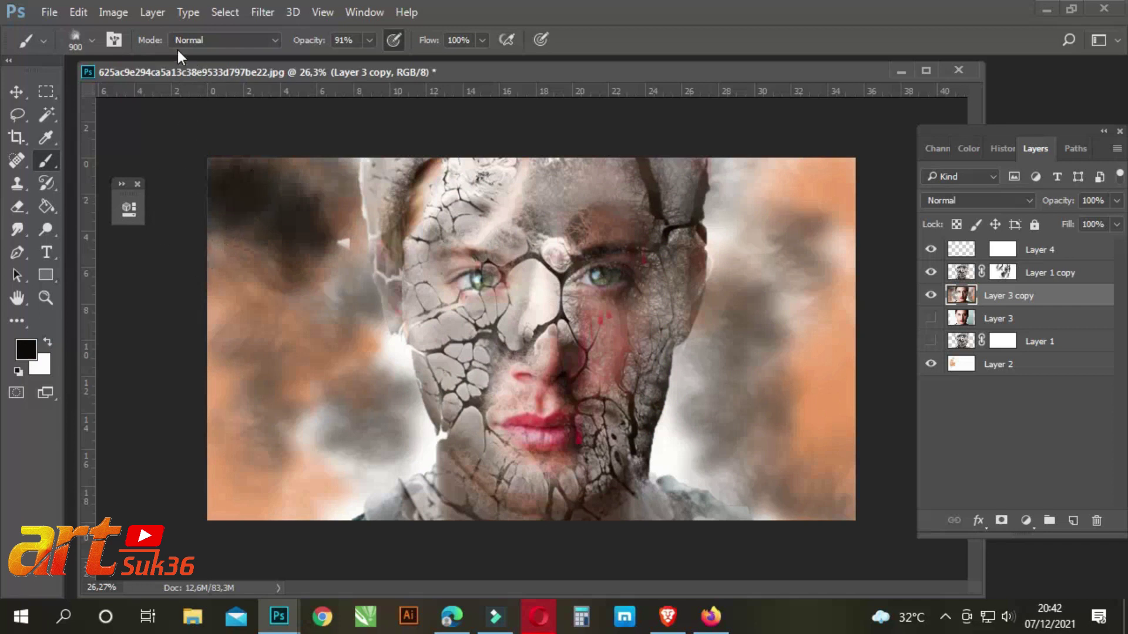
left_click_drag(332, 67, 323, 66)
left_click_drag(272, 323, 352, 474)
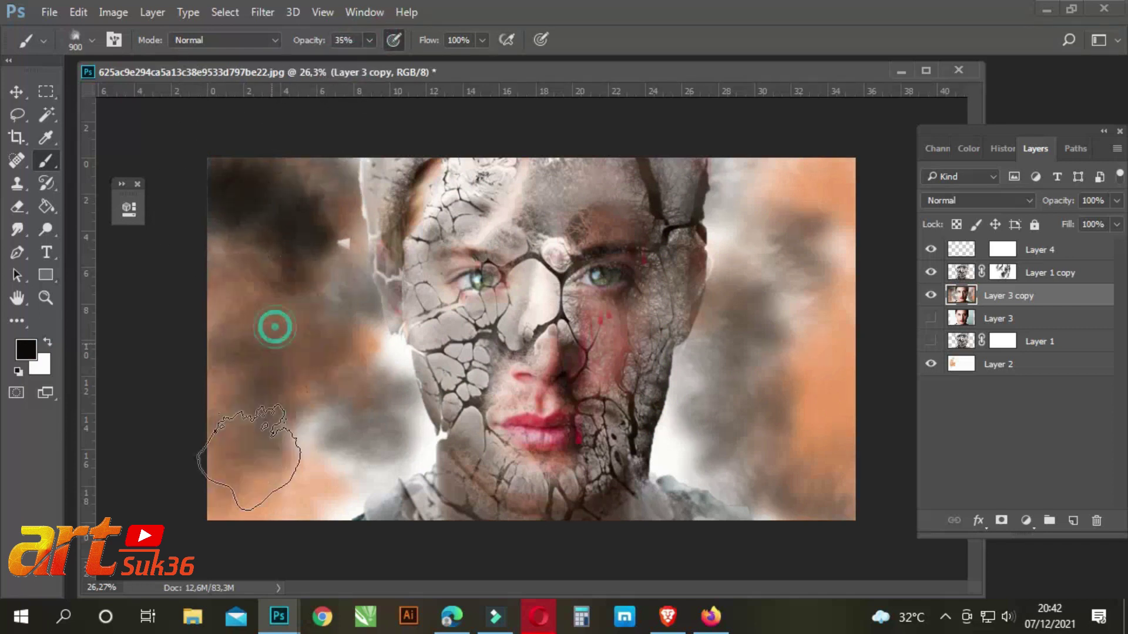
left_click(741, 421)
left_click_drag(730, 305, 768, 194)
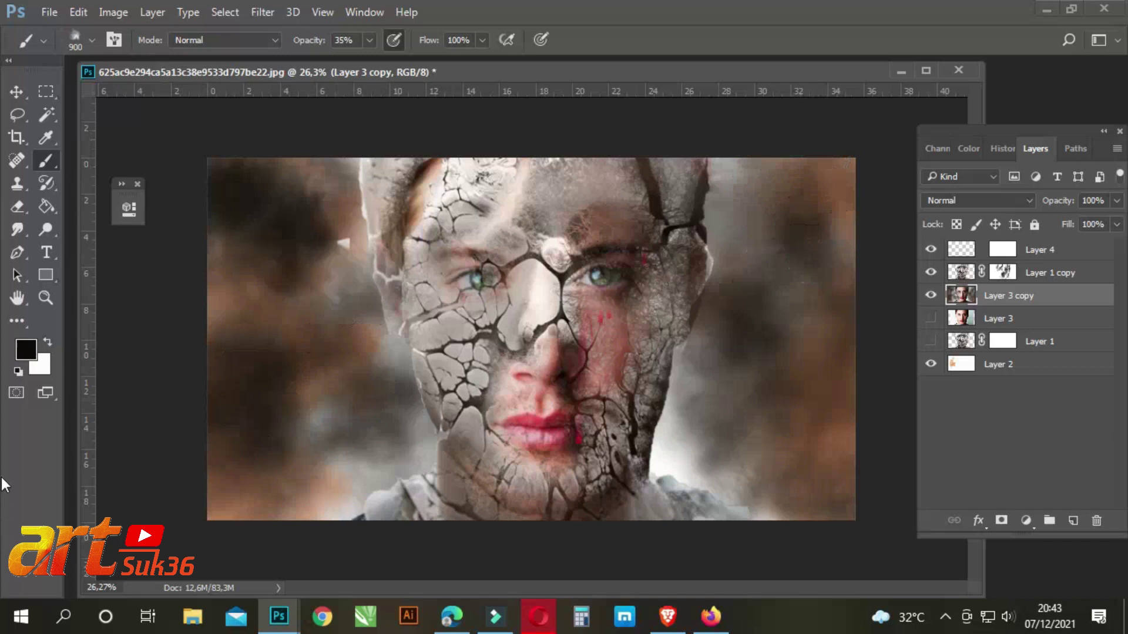
- Brighten the background on both sides of the face with pale yellow strokes
left_click(26, 349)
left_click(478, 230)
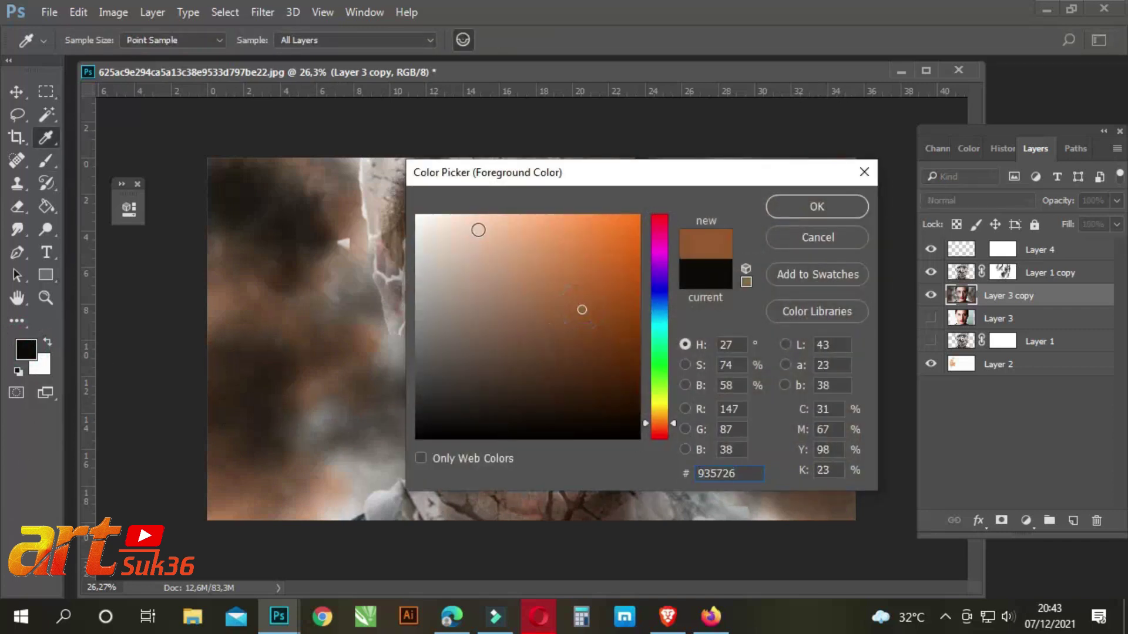
left_click_drag(658, 407, 662, 410)
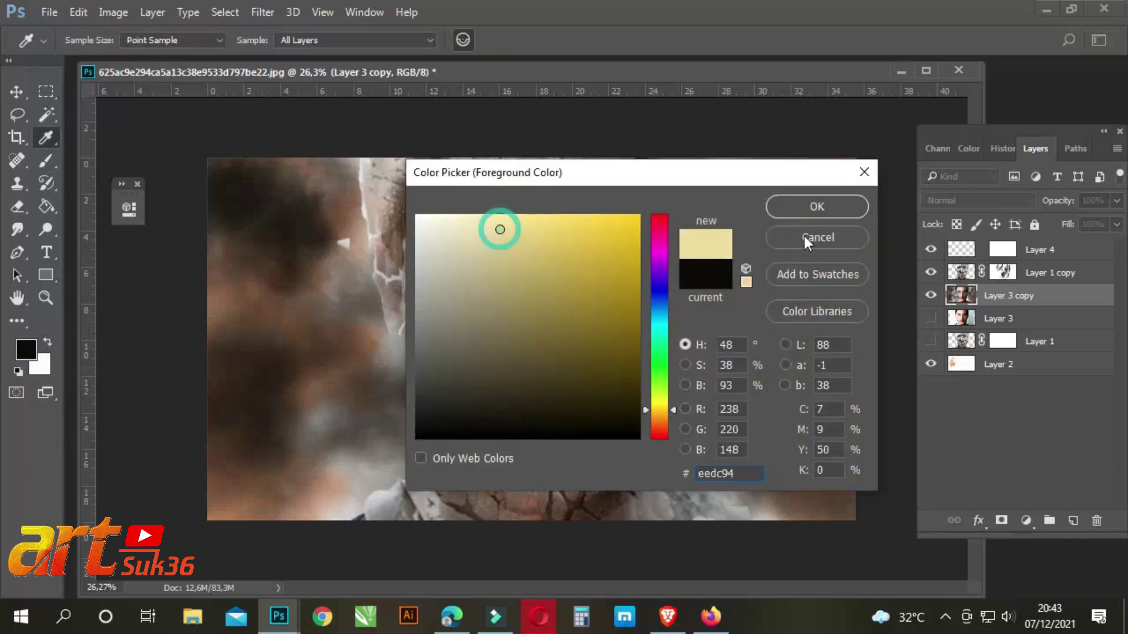
left_click(817, 207)
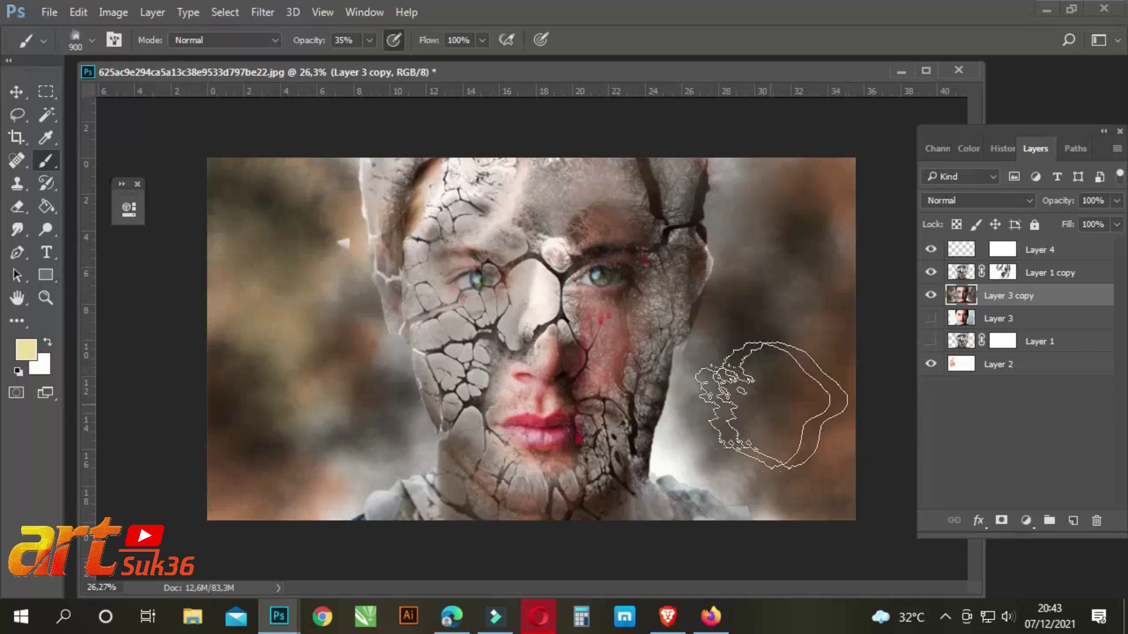
left_click_drag(758, 406, 693, 434)
mouse_move(405, 459)
left_mouse_down()
mouse_move(361, 435)
mouse_move(365, 214)
left_mouse_up()
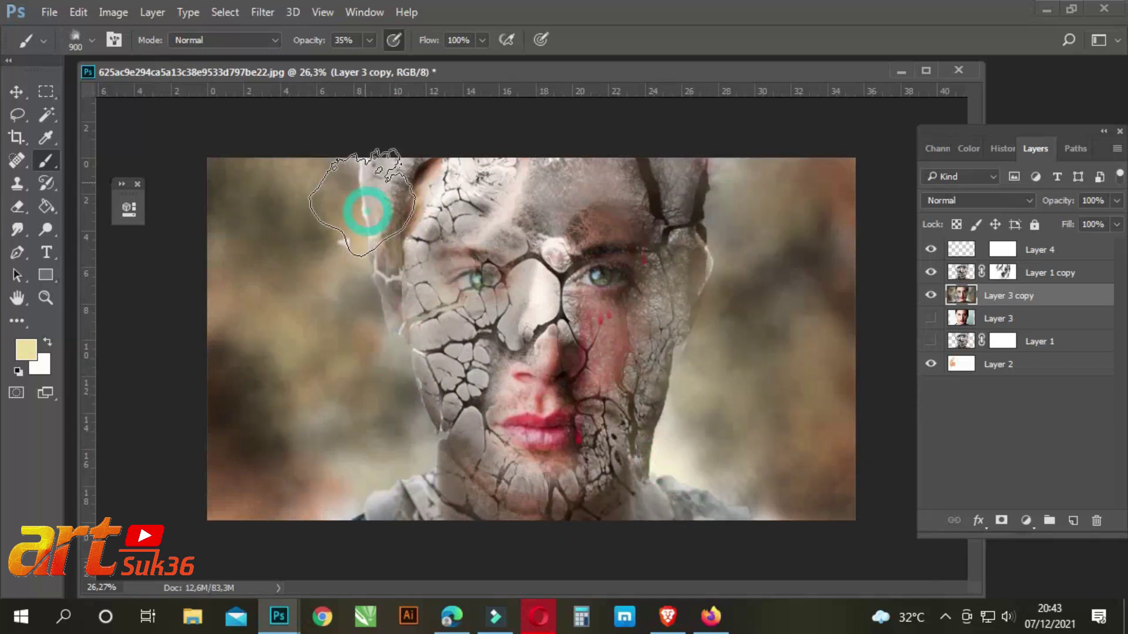
left_click(970, 274)
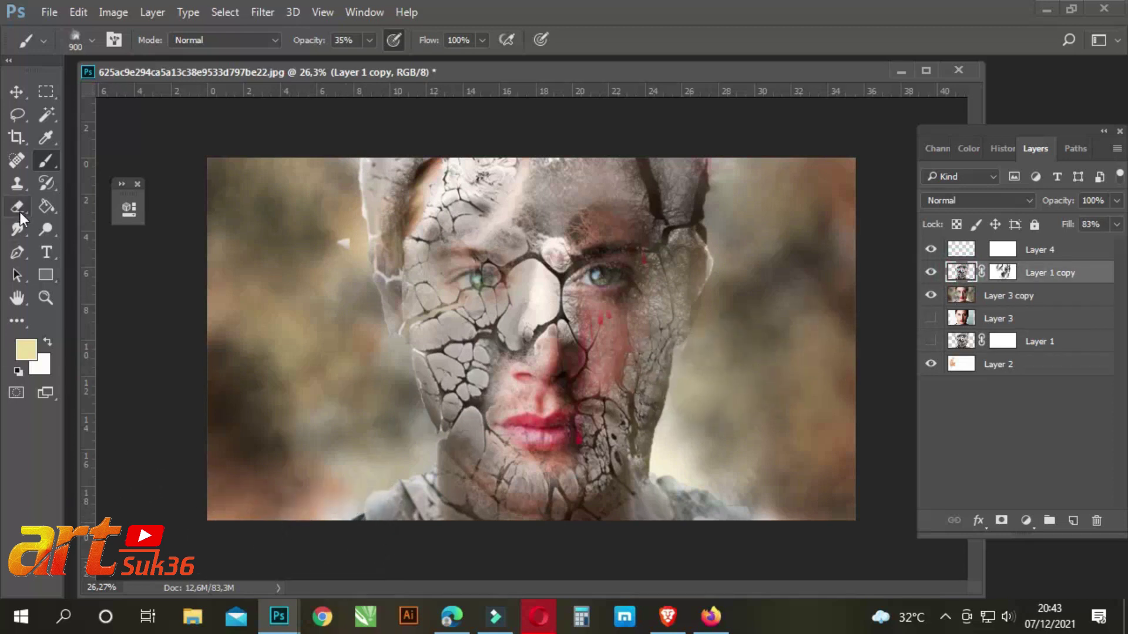
- Fade the crack texture at 24% eraser opacity along the face edge, head top and jaw
left_click(19, 212)
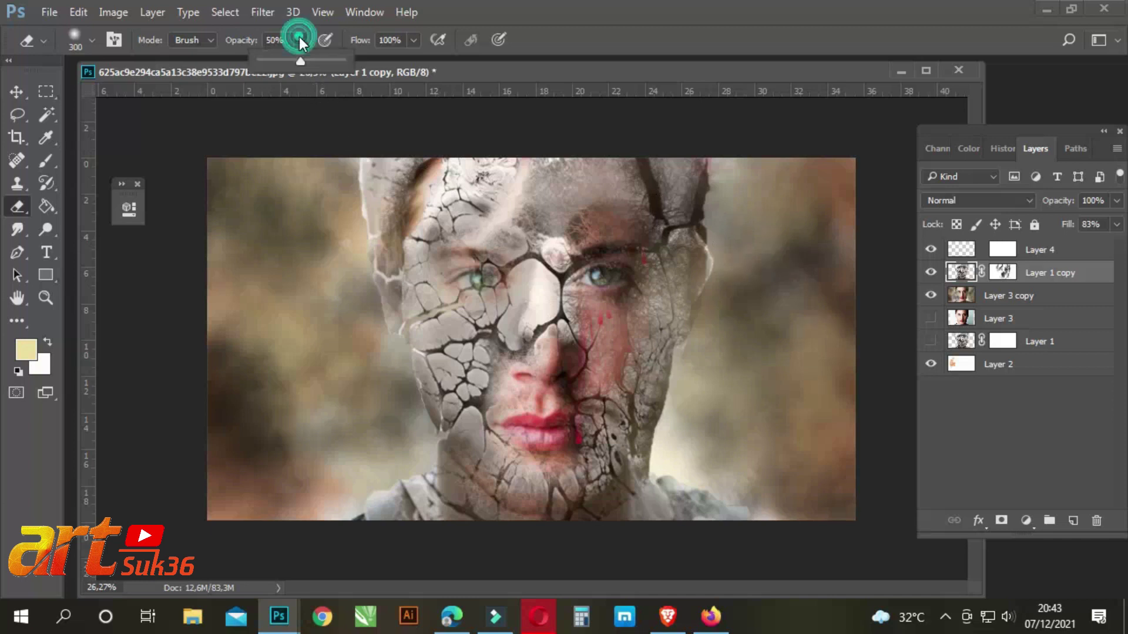
left_click(721, 245)
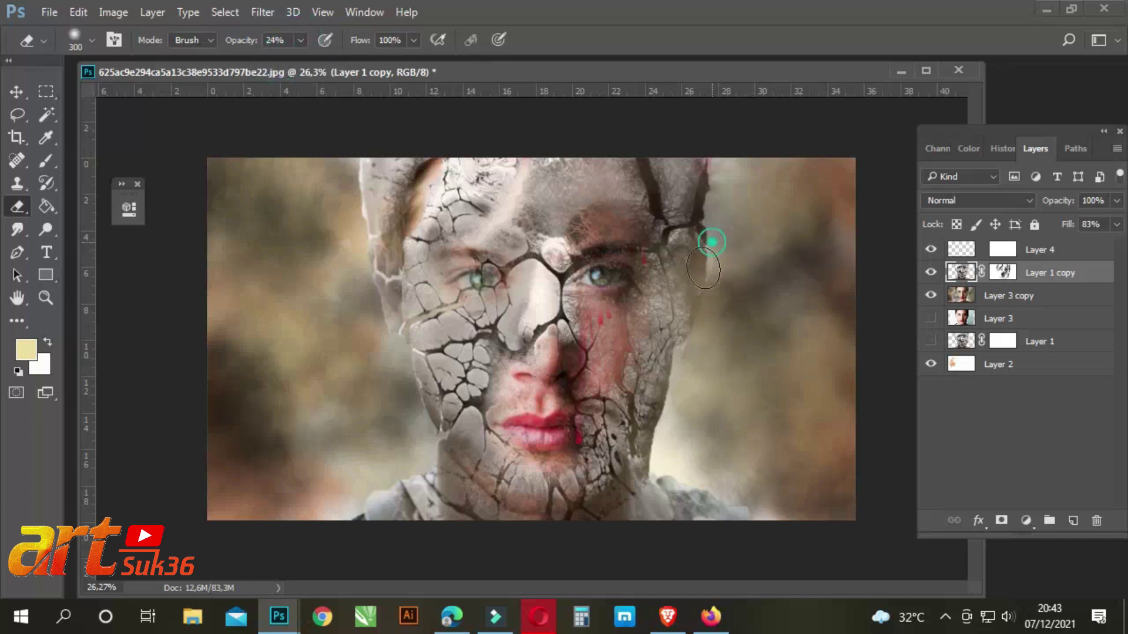
left_click_drag(333, 163, 324, 254)
left_click_drag(331, 158, 332, 134)
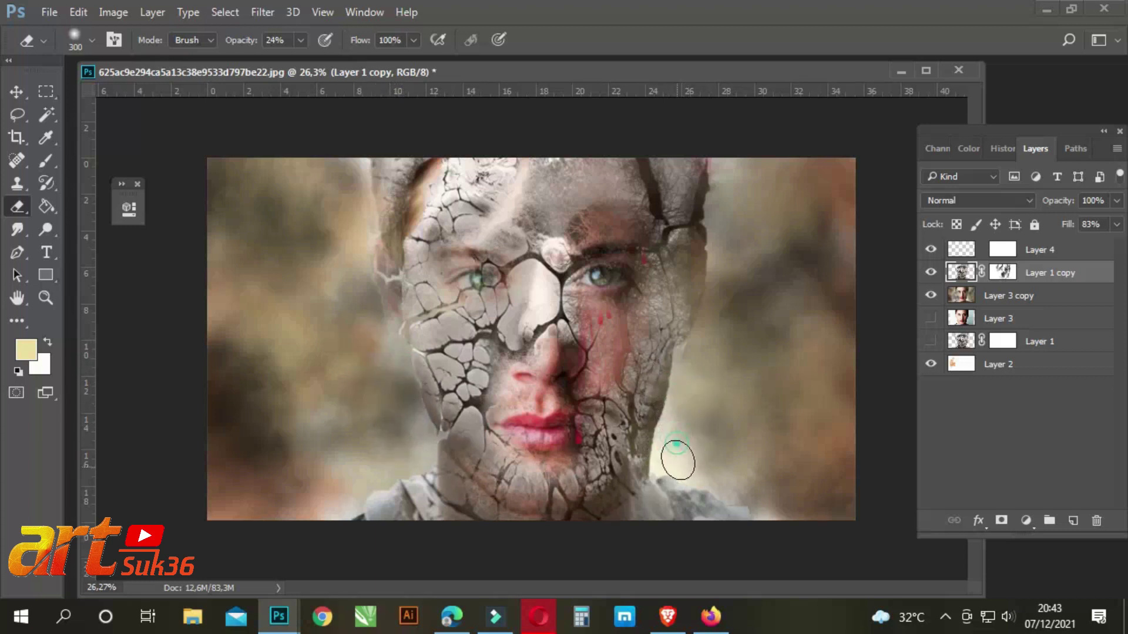
left_click_drag(309, 407, 295, 431)
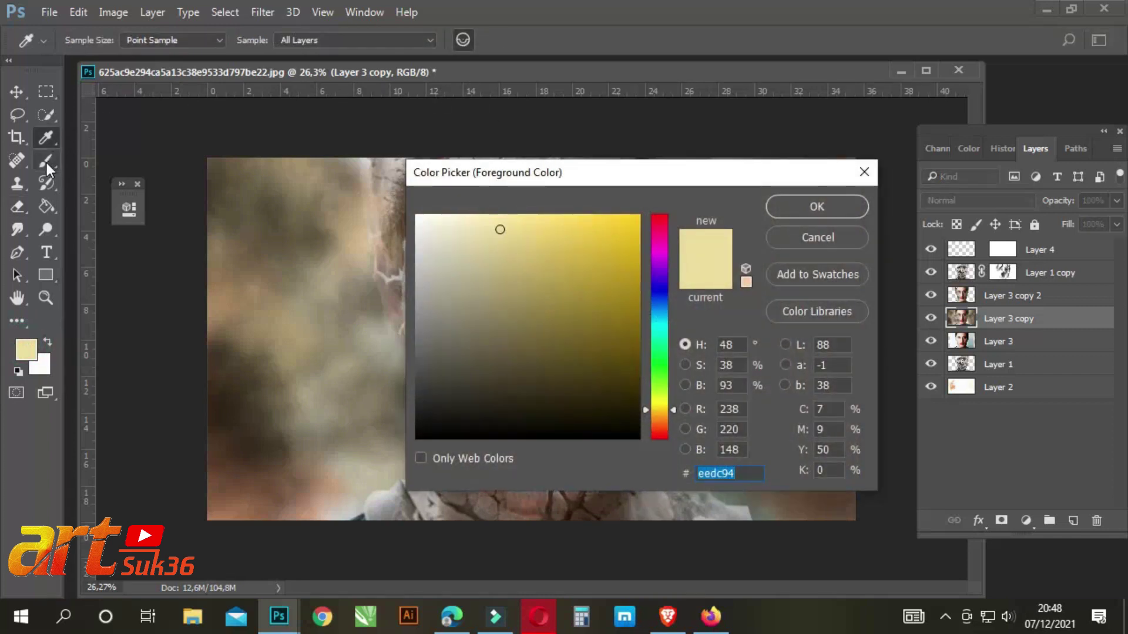
- Paint light grey strokes with a 700 px brush beside the cheek and left of the face
left_click(817, 207)
left_click(46, 160)
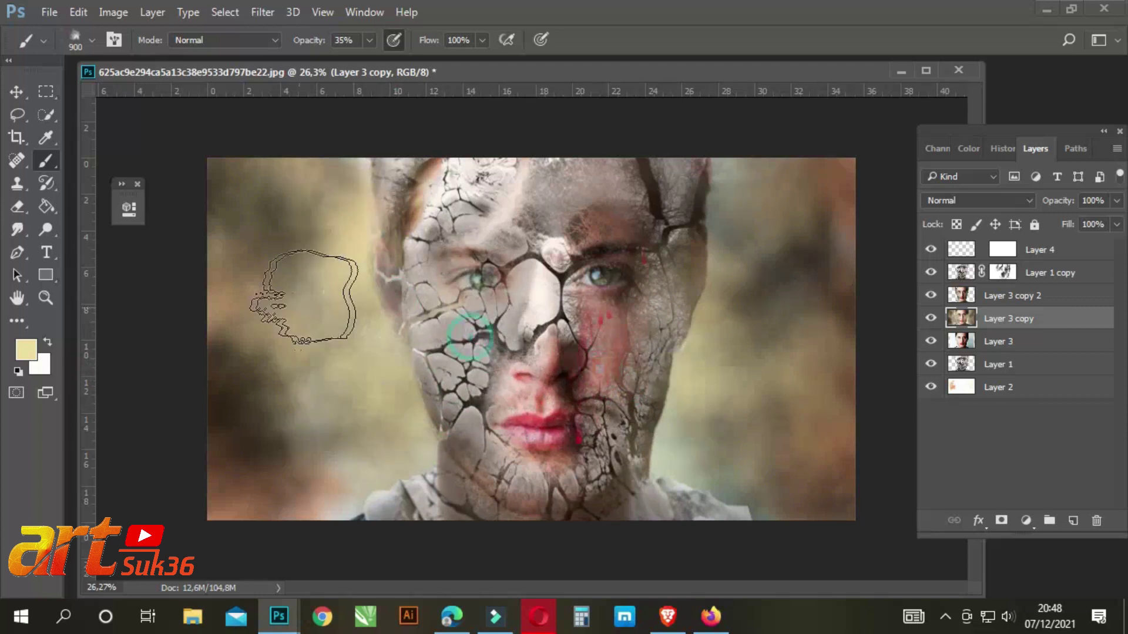
left_click(26, 350)
left_click(383, 265)
left_click(817, 207)
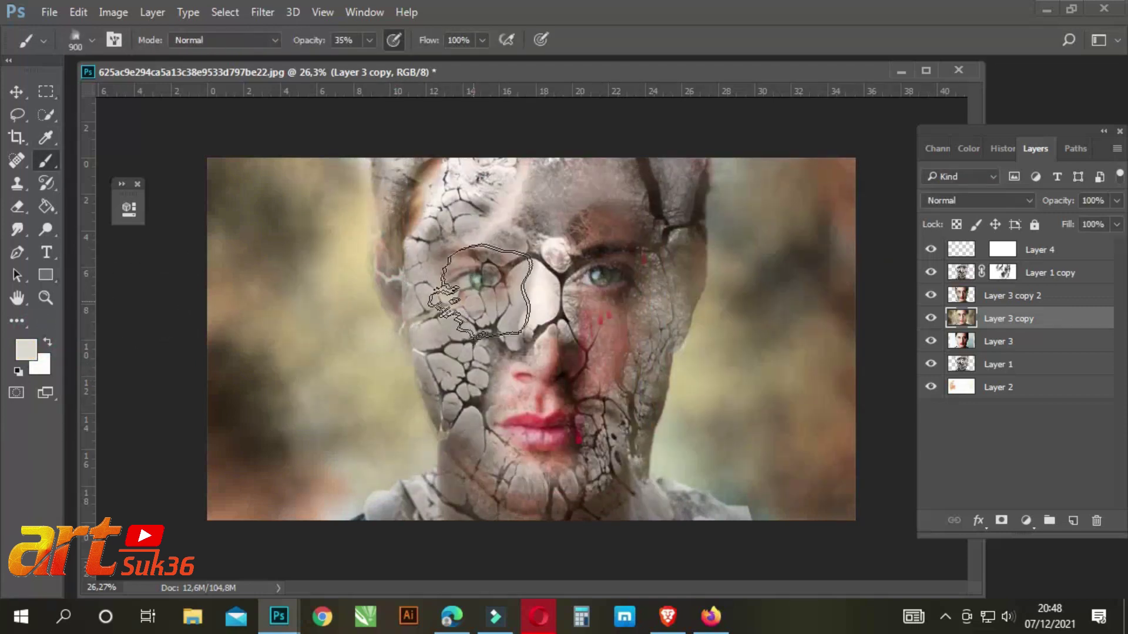
key("bracketleft")
key("bracketleft")
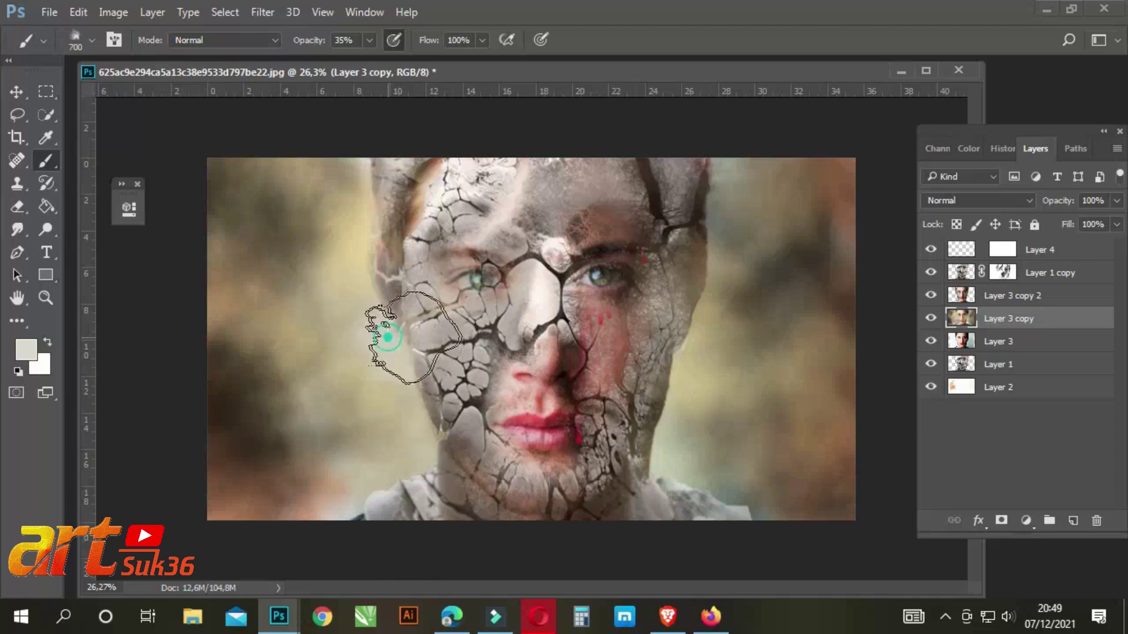
left_click_drag(679, 399, 710, 370)
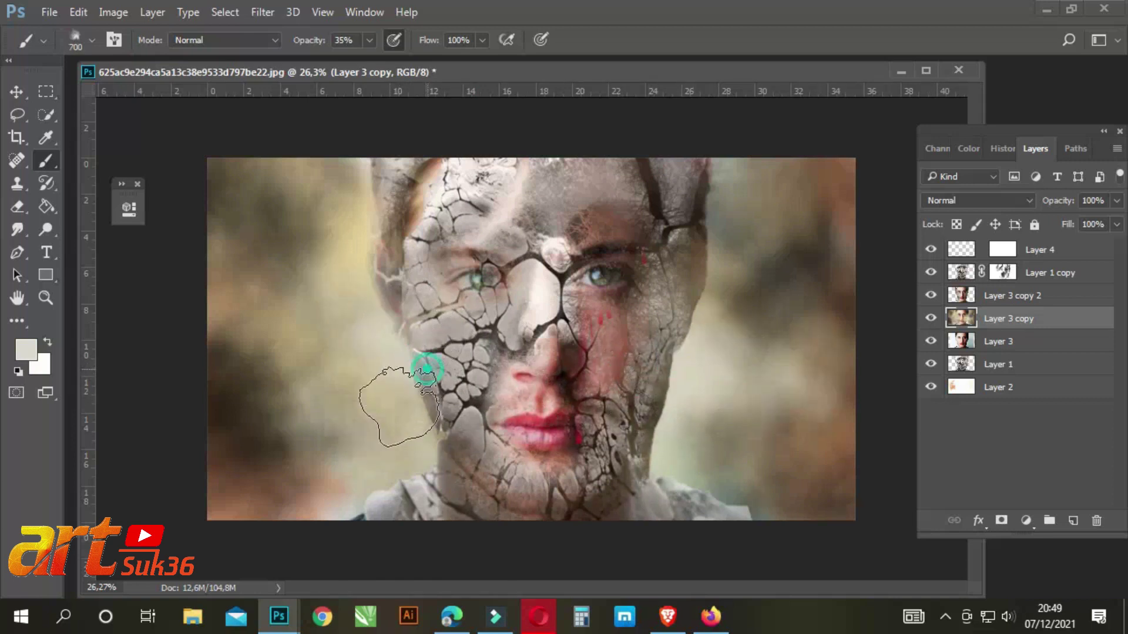
mouse_move(330, 351)
left_mouse_down()
mouse_move(302, 329)
mouse_move(326, 329)
left_mouse_up()
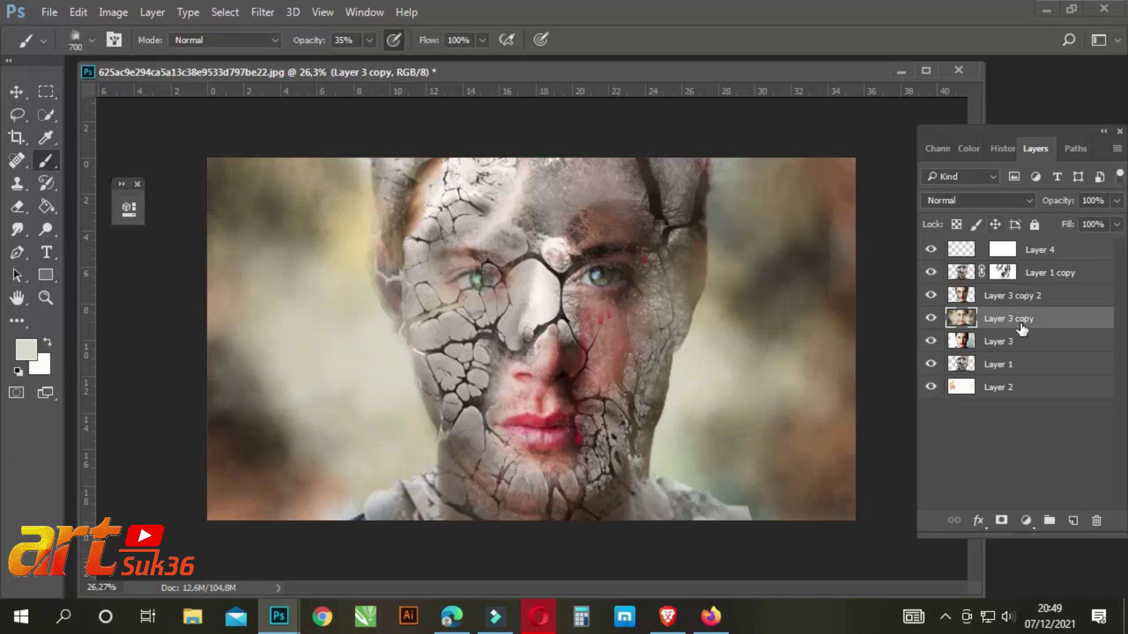
- Darken the upper-left background with dark olive brush strokes
left_click(26, 351)
left_click_drag(605, 360, 472, 391)
left_click(817, 207)
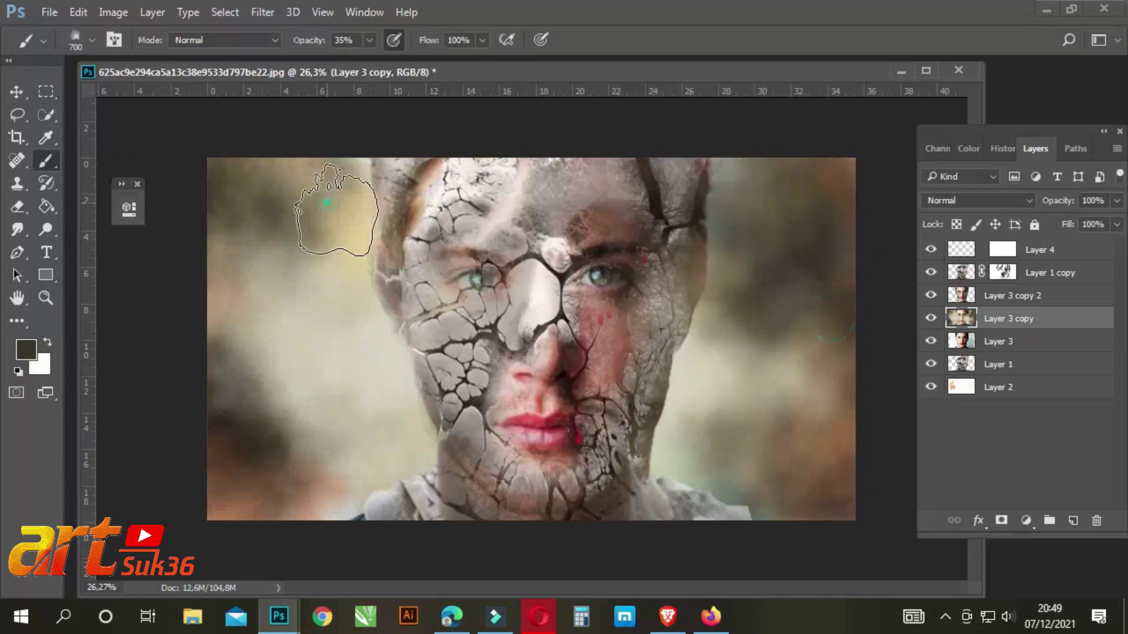
left_click_drag(327, 201, 374, 307)
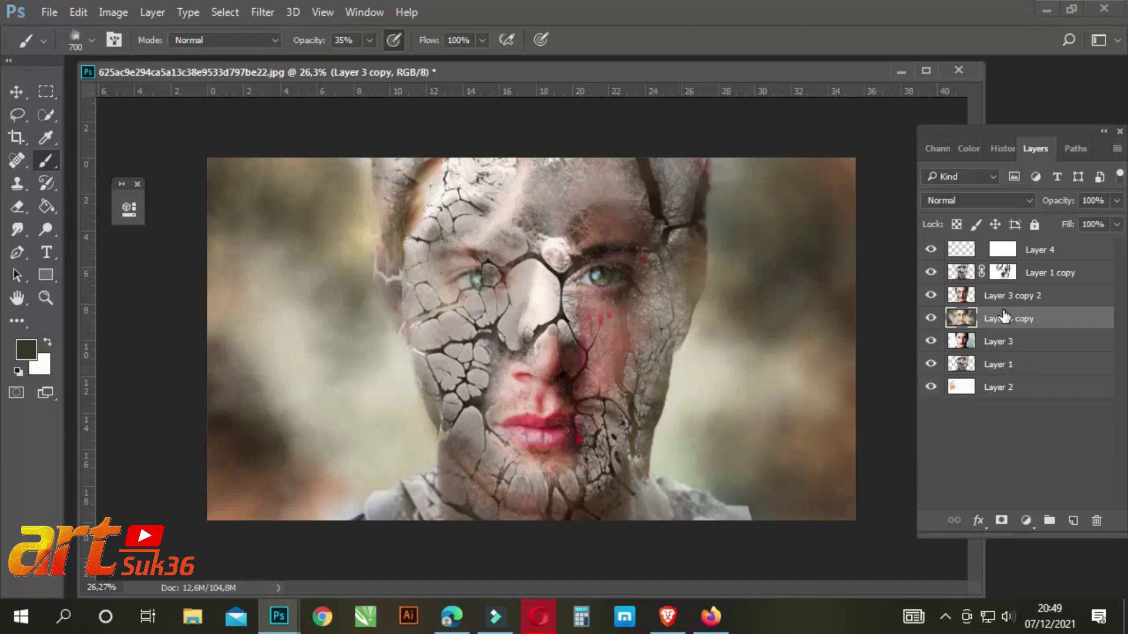
left_click(997, 365)
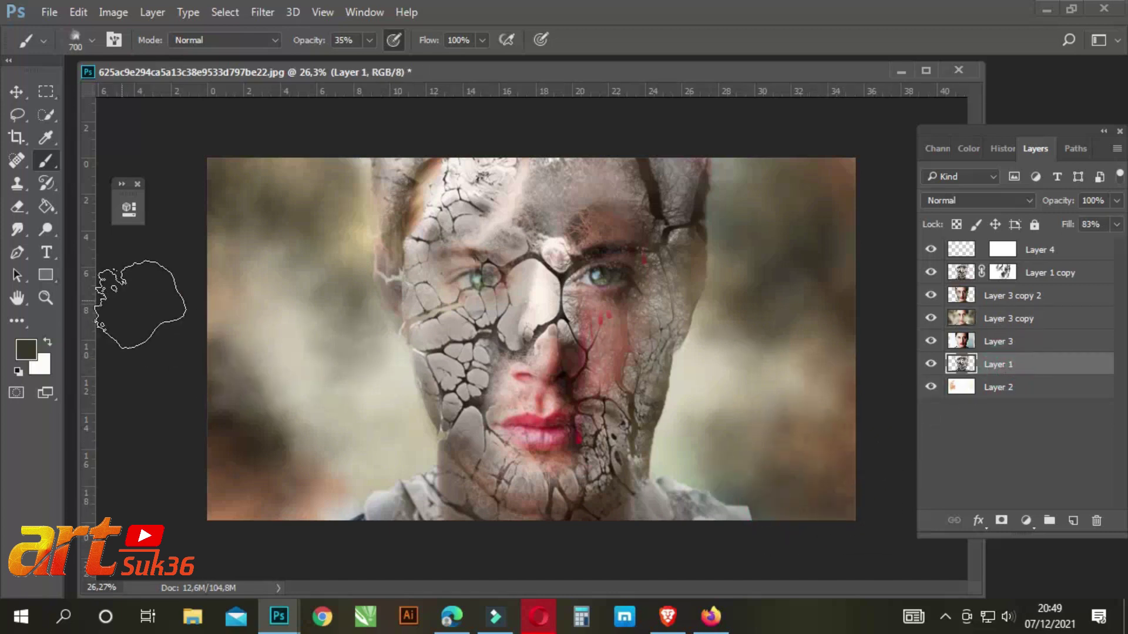
- Faintly erase cracks on Layer 1 copy over the lower shoulders at 24% opacity
left_click(16, 207)
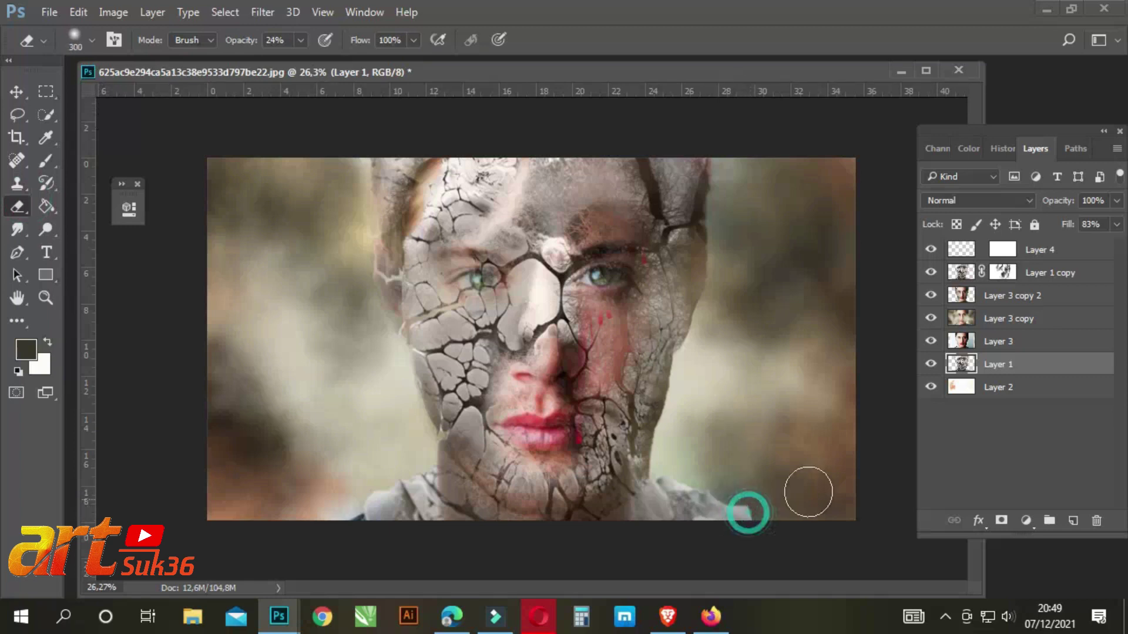
left_click(1005, 295)
left_click(1049, 273)
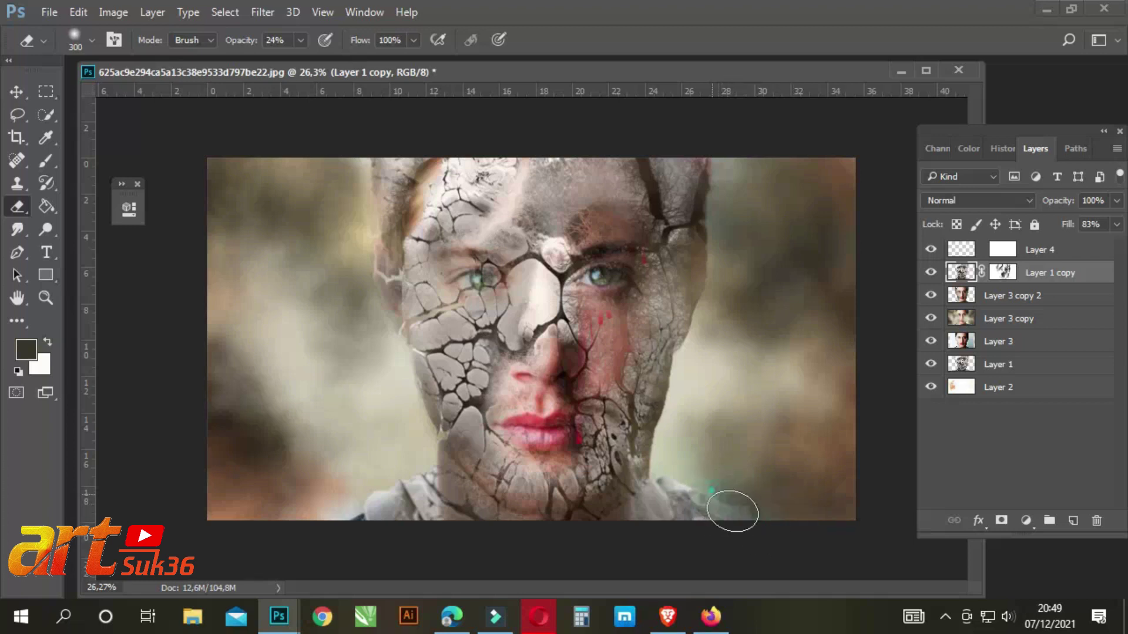
left_click_drag(763, 504, 685, 494)
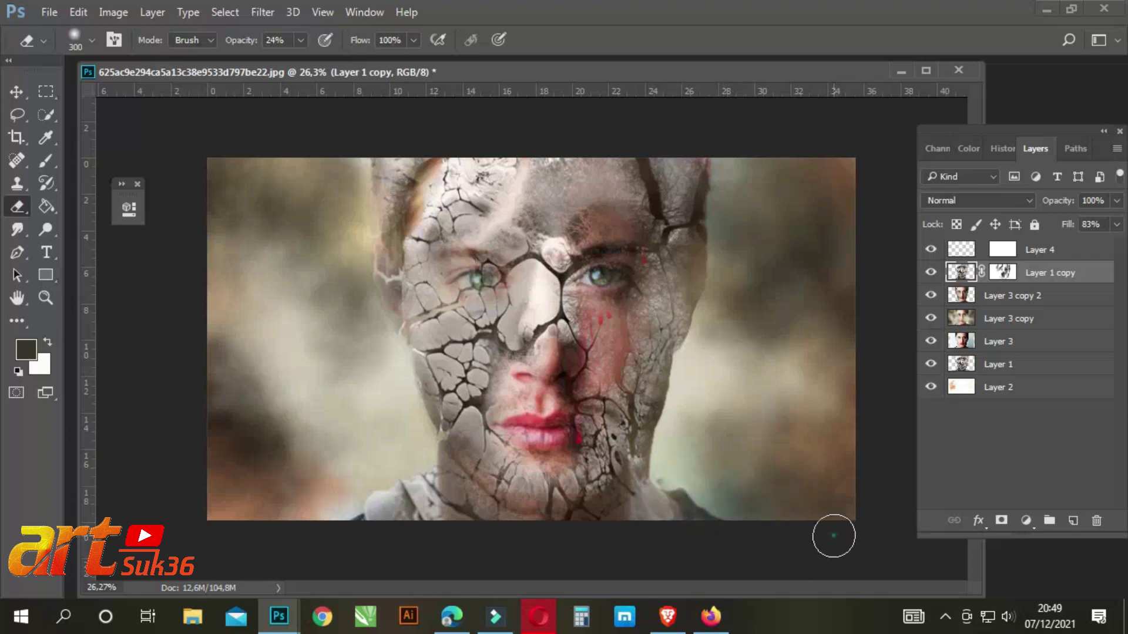
left_click_drag(365, 504, 362, 513)
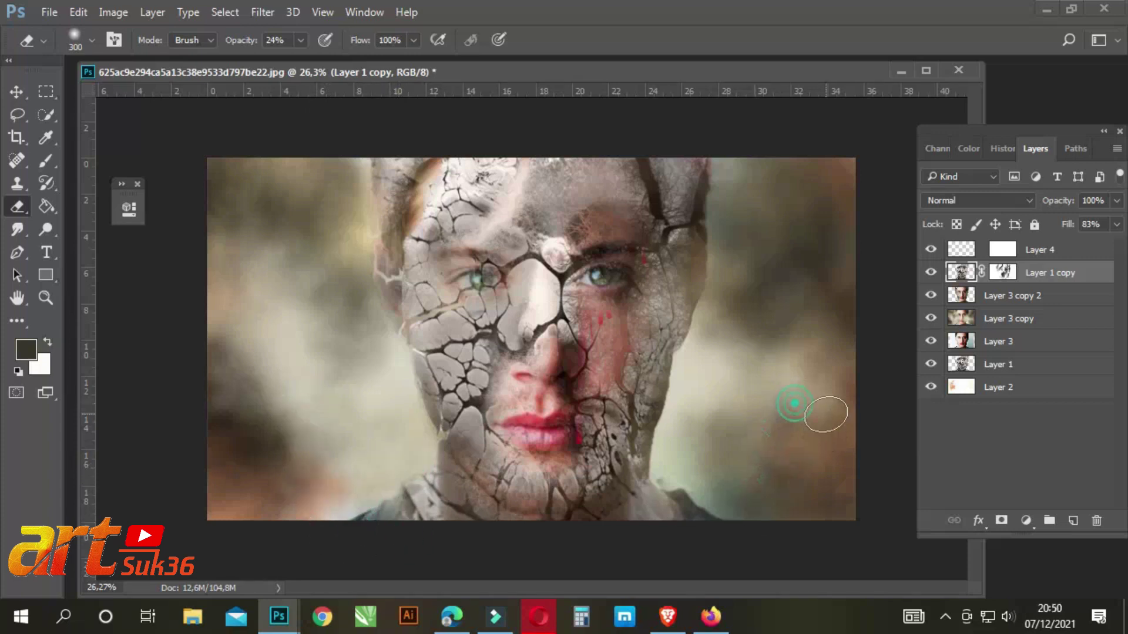
left_click(1053, 253)
- Set up the Brush with near-black foreground colour 373429
left_click(45, 162)
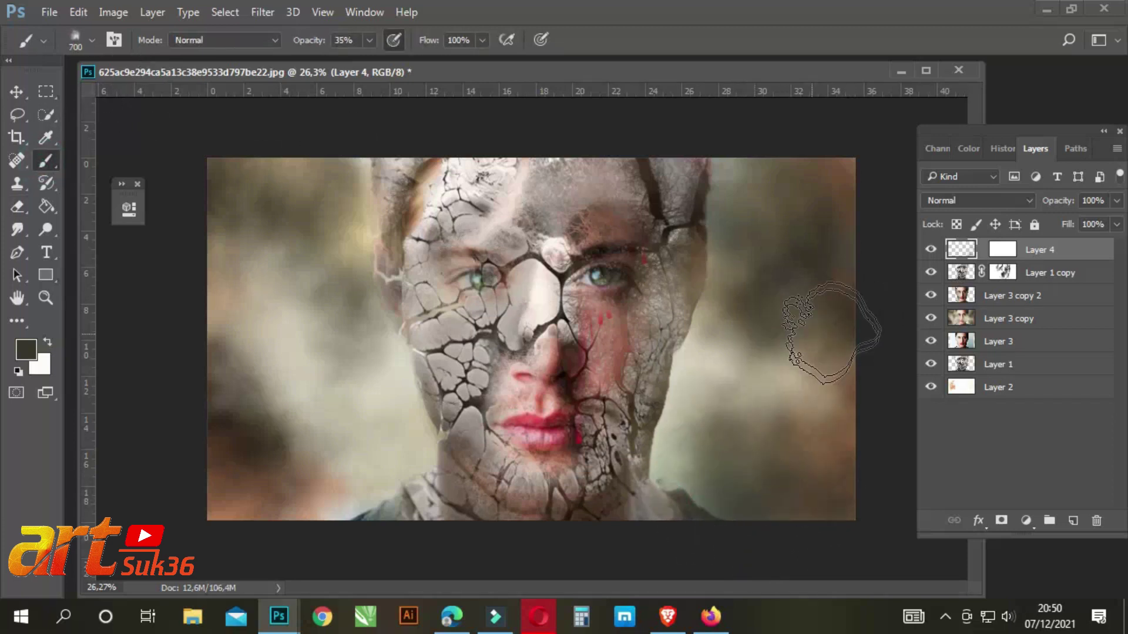
left_click(26, 350)
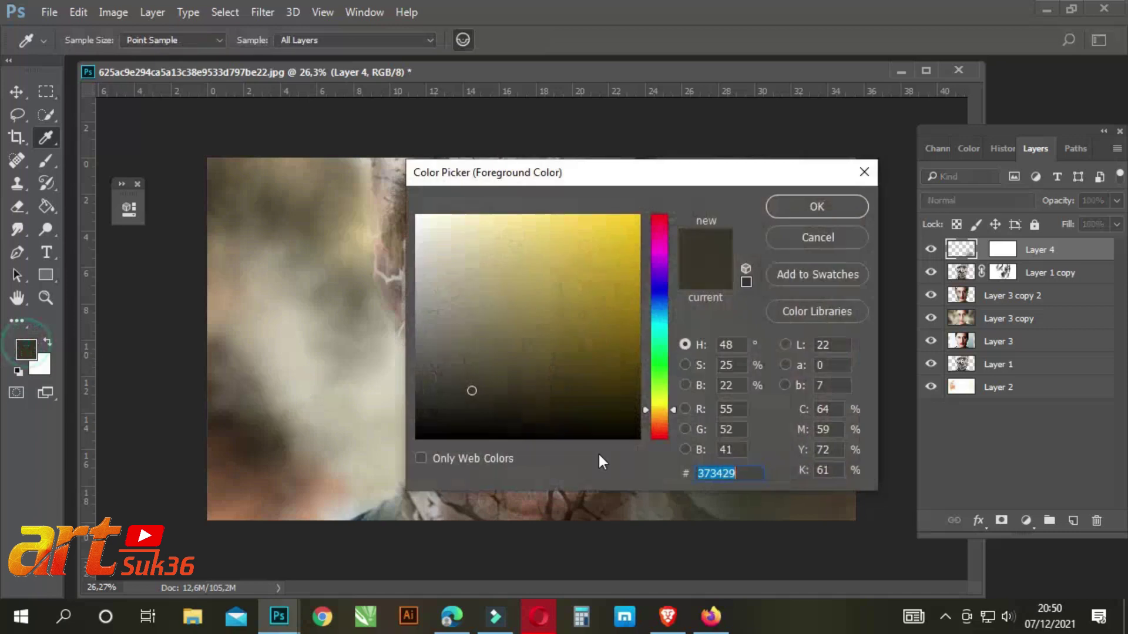
left_click(416, 427)
left_click(808, 214)
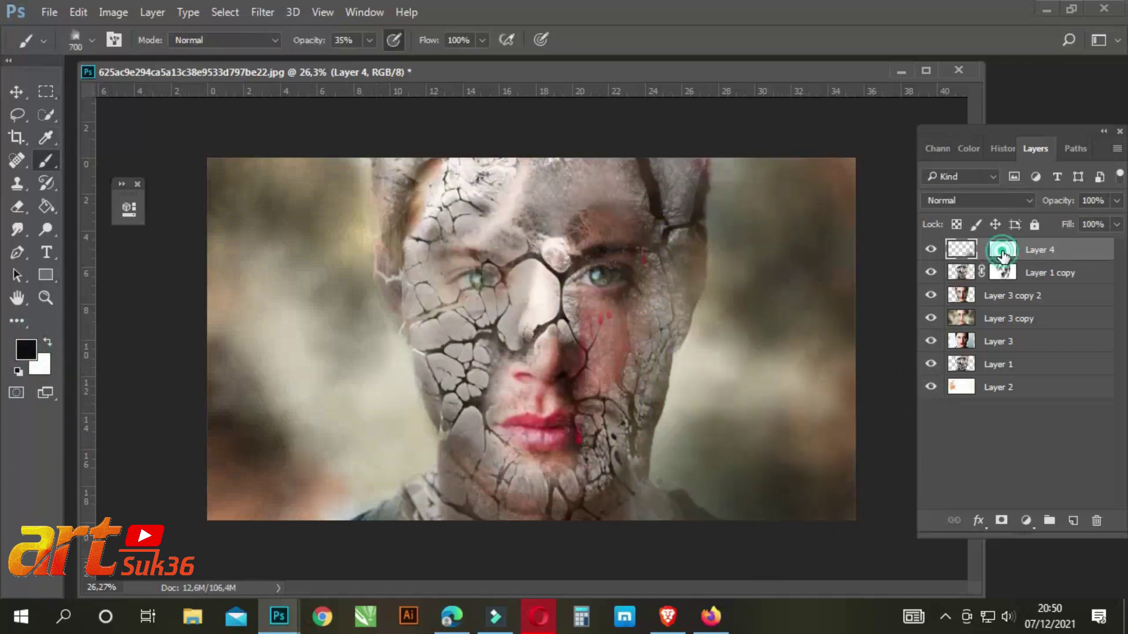
- Delete Layer 4's mask and paint dark shading at the bottom right and left corners
left_click_drag(1001, 254, 1097, 520)
left_click(643, 236)
mouse_move(765, 548)
left_mouse_down()
mouse_move(725, 519)
mouse_move(679, 529)
mouse_move(660, 511)
mouse_move(666, 524)
left_mouse_up()
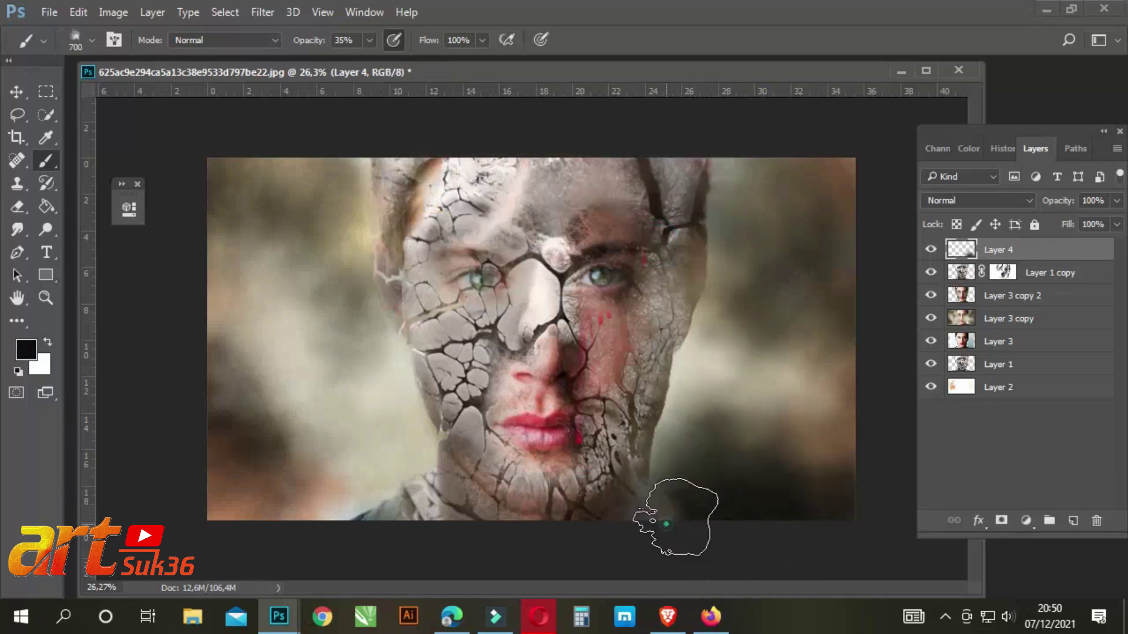
left_click_drag(335, 521, 352, 513)
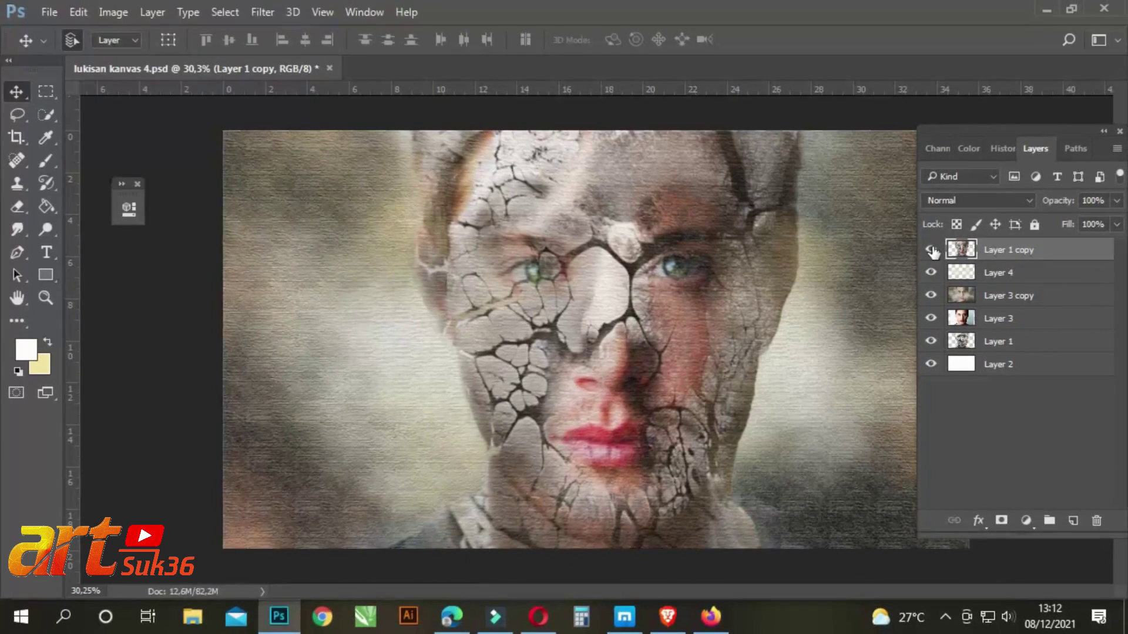
- Hide and re-show the cracked, cloud and face layers to compare them
left_click(932, 251)
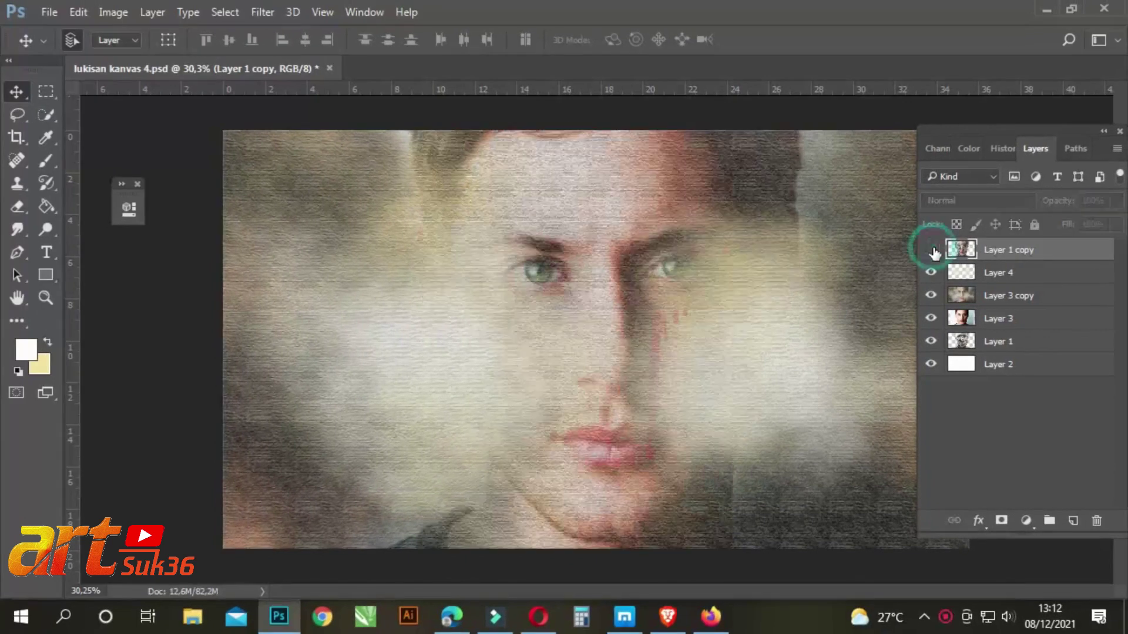
left_click(932, 273)
left_click(931, 319)
left_click(931, 341)
left_click(931, 318)
left_click(931, 296)
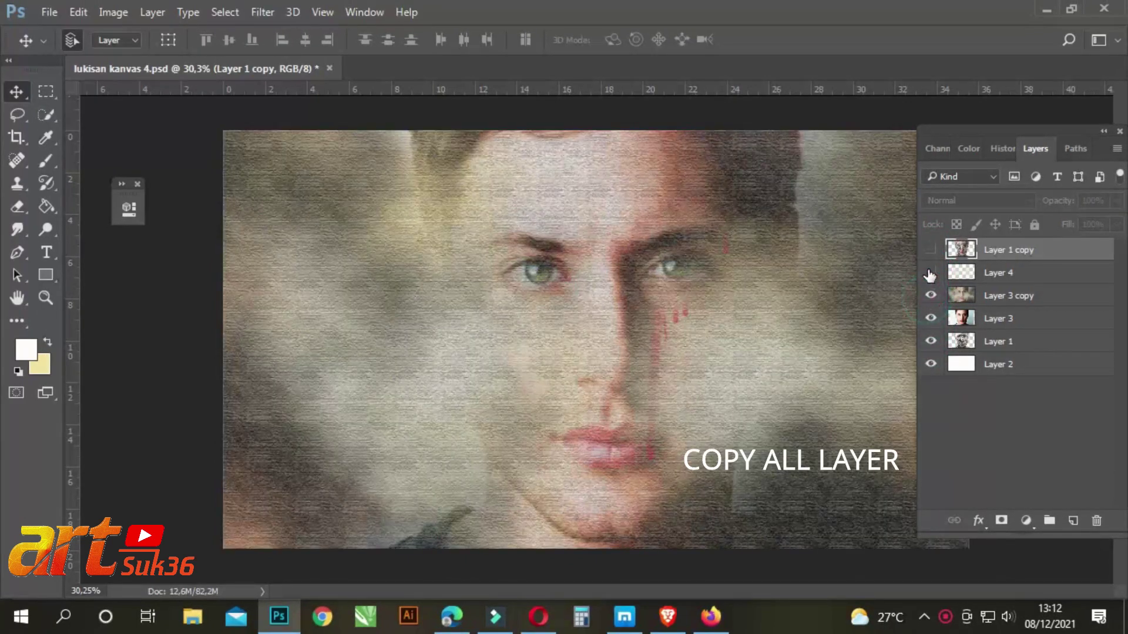
left_click(930, 273)
left_click(931, 250)
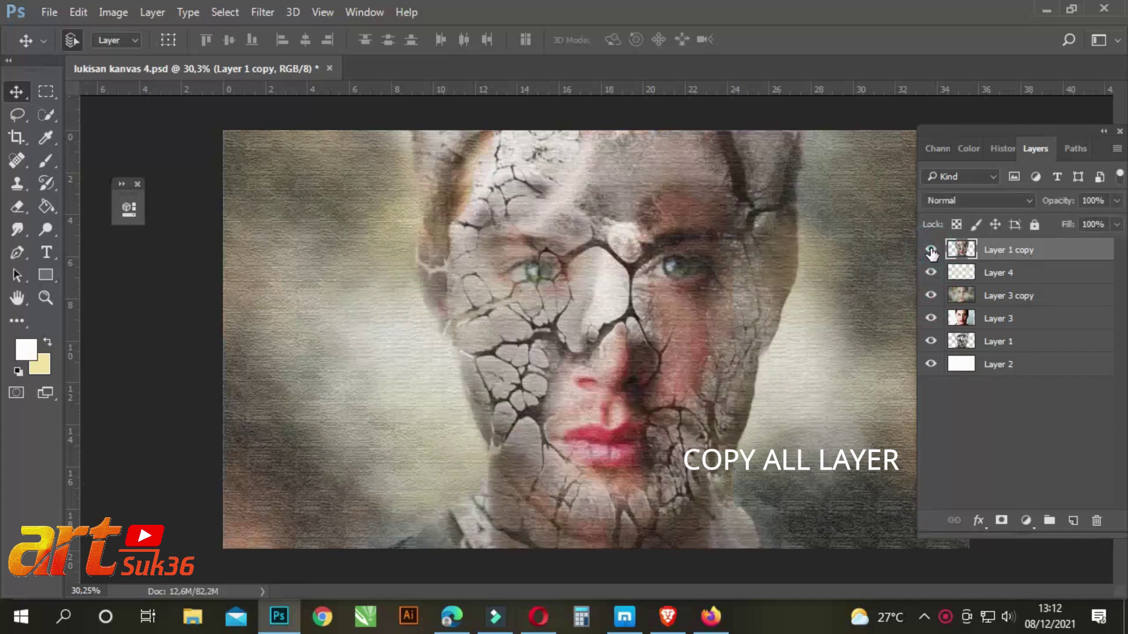
- Select all layers, duplicate them, and place the copies in new Group 1
left_click(1036, 275, "shift")
left_click(1024, 321, "shift")
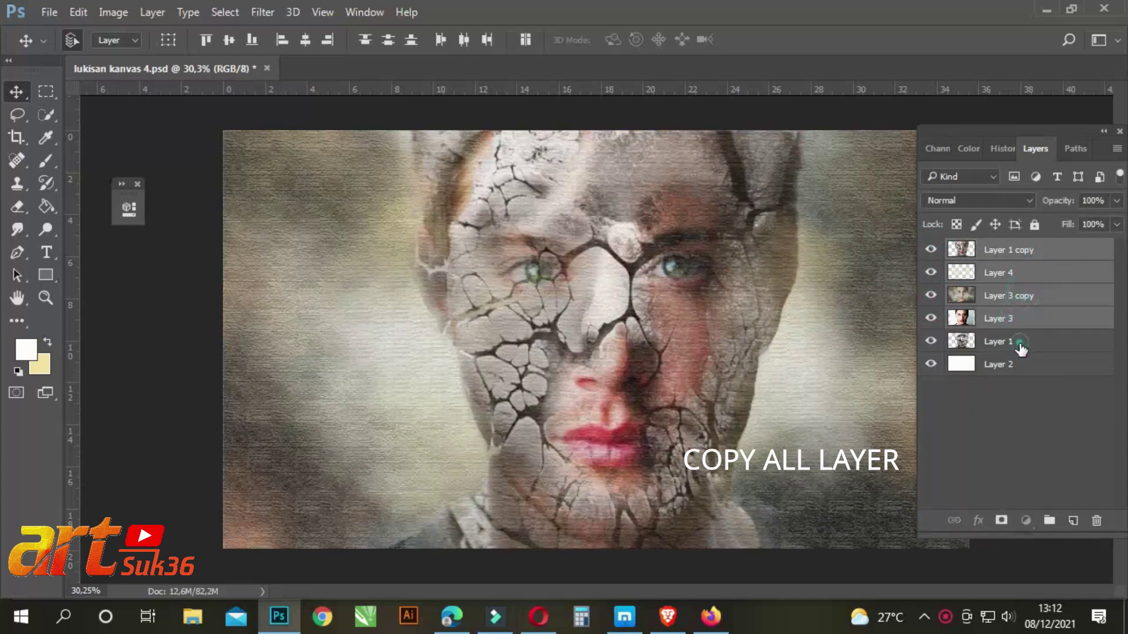
left_click(1021, 343, "shift")
left_click(1023, 366, "shift")
left_click_drag(1022, 365, 1075, 516)
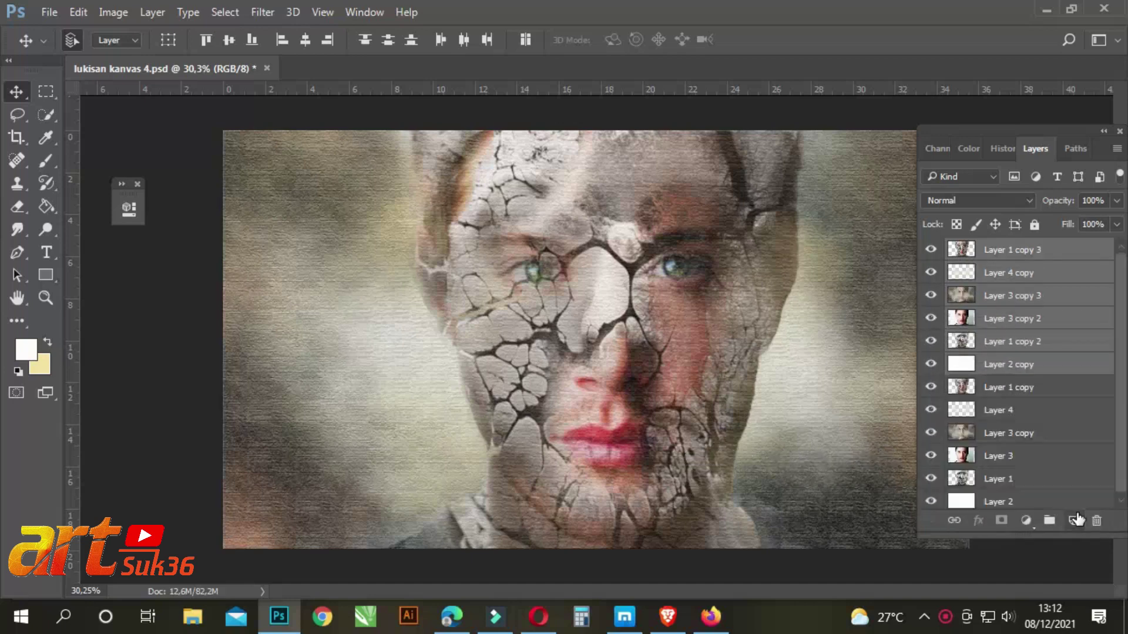
left_click(1048, 521)
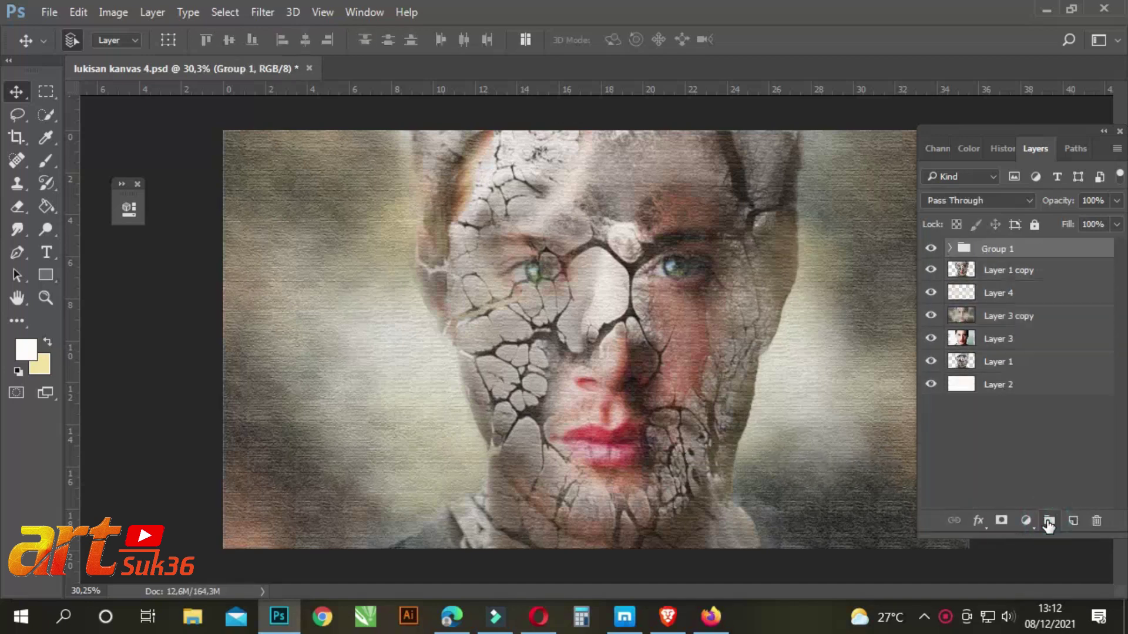
- Select the six original layers from Layer 1 copy down to Layer 2
left_click(1009, 271)
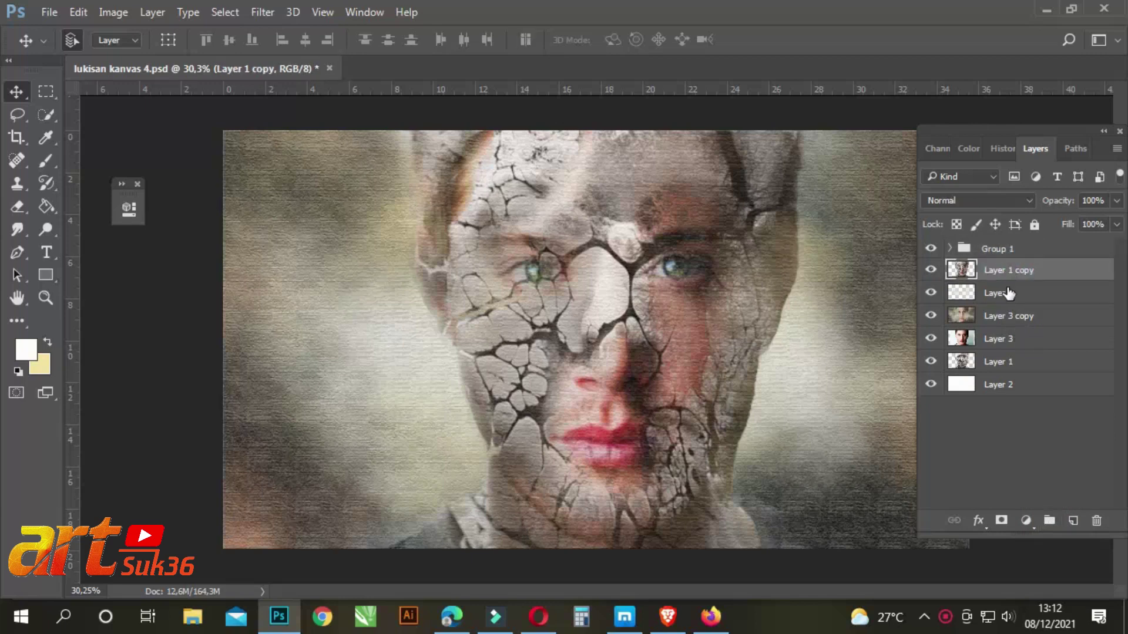
left_click(1008, 293, "shift")
left_click(1005, 316, "shift")
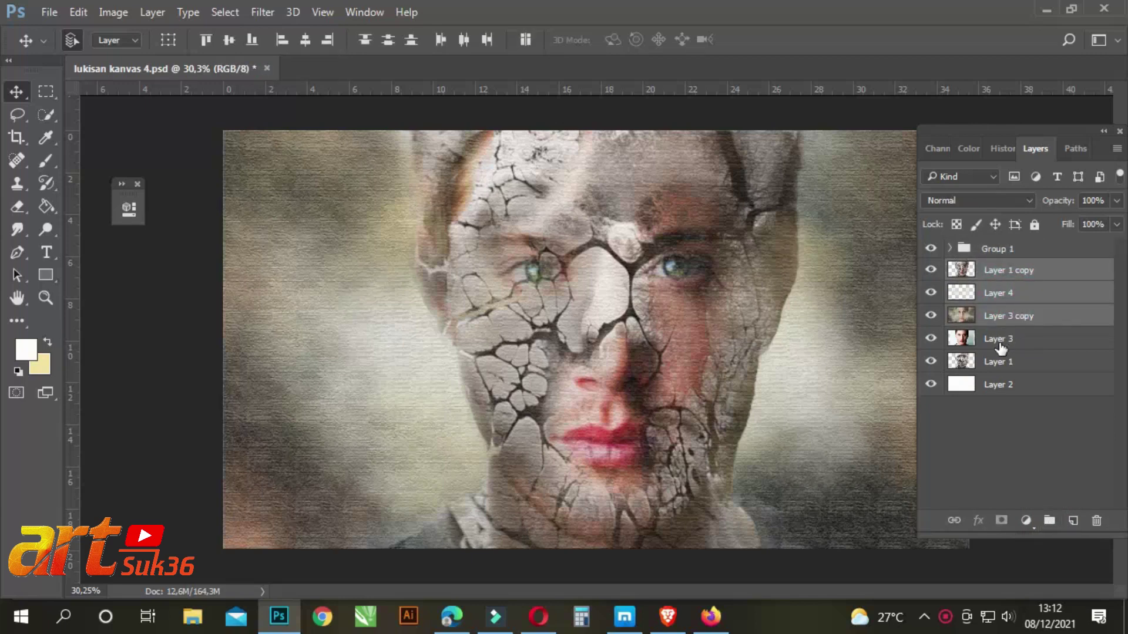
left_click(1000, 341, "shift")
left_click(1001, 363, "shift")
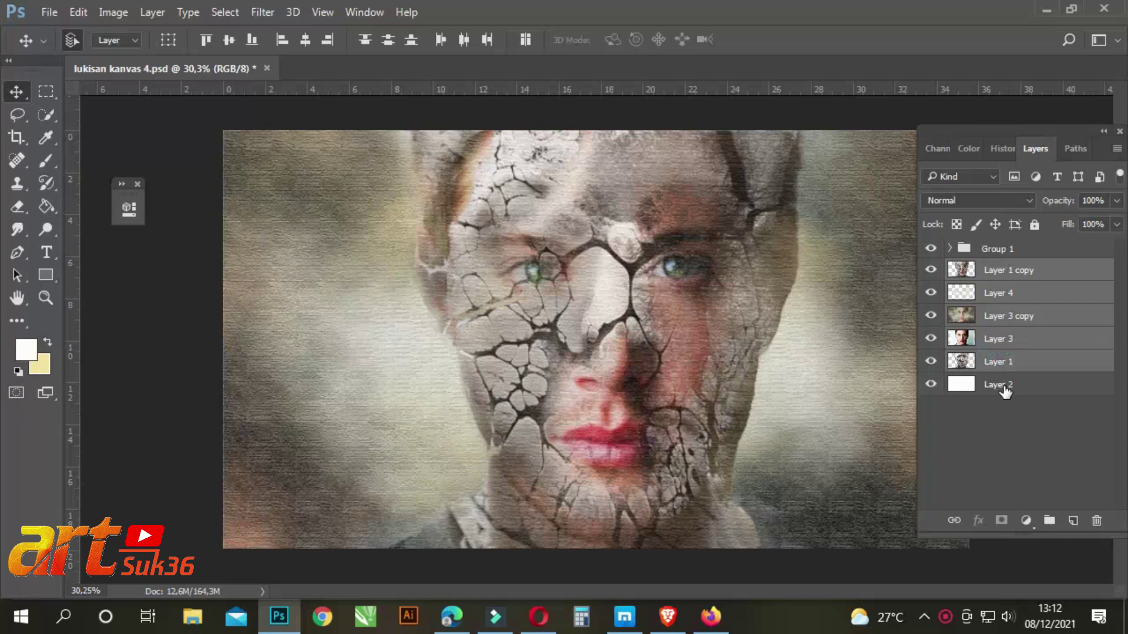
left_click(1004, 387, "shift")
- Merge the selected ungrouped layers into one
right_click(1002, 270)
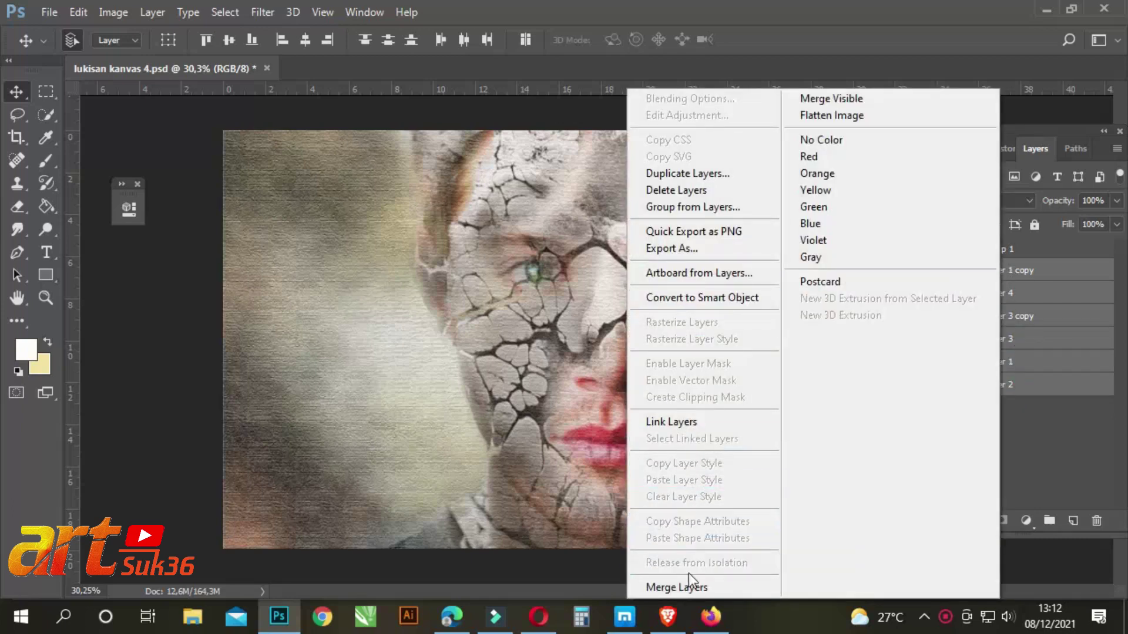
left_click(695, 586)
left_click(1019, 276)
- Choose Artistic > Plastic Wrap in the Filter Gallery and view the preview
left_click(269, 9)
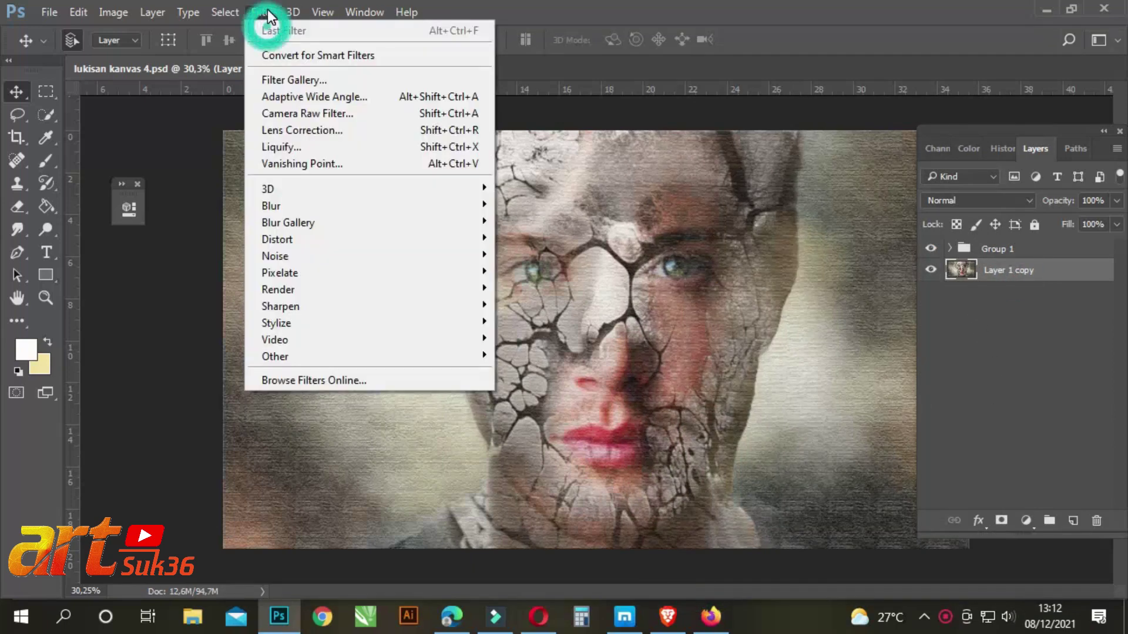
left_click(271, 77)
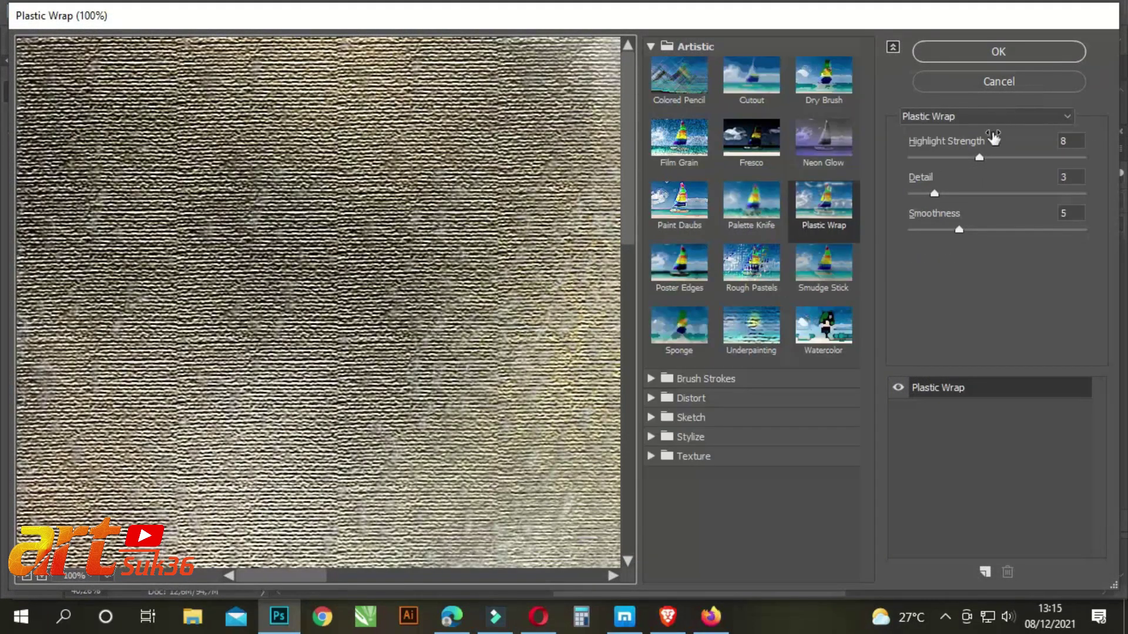
left_click(992, 116)
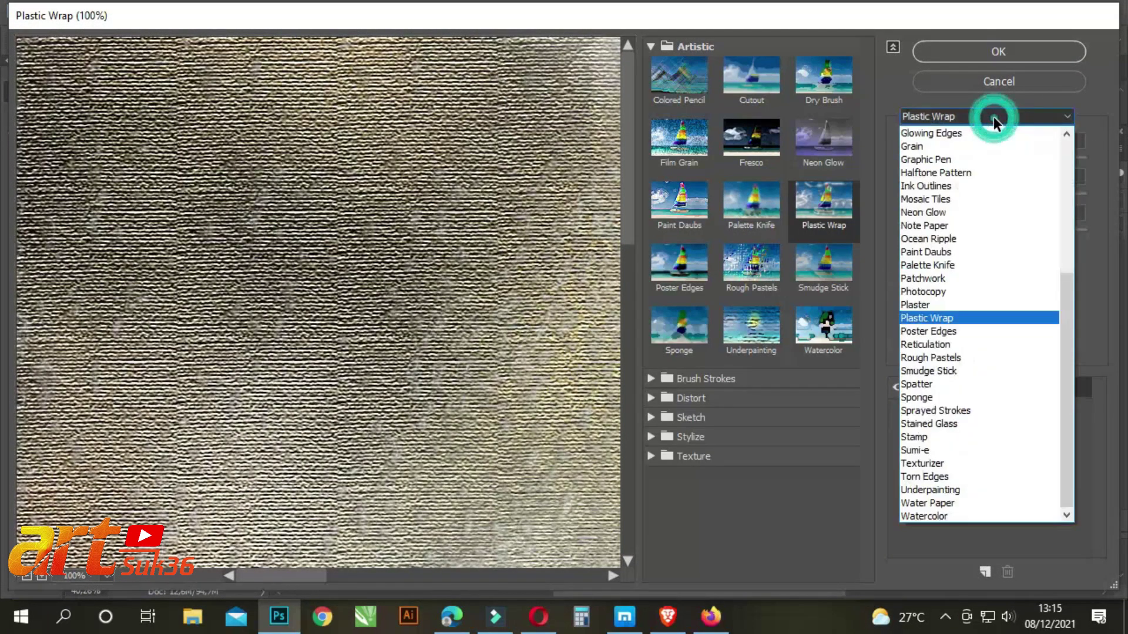
left_click(940, 315)
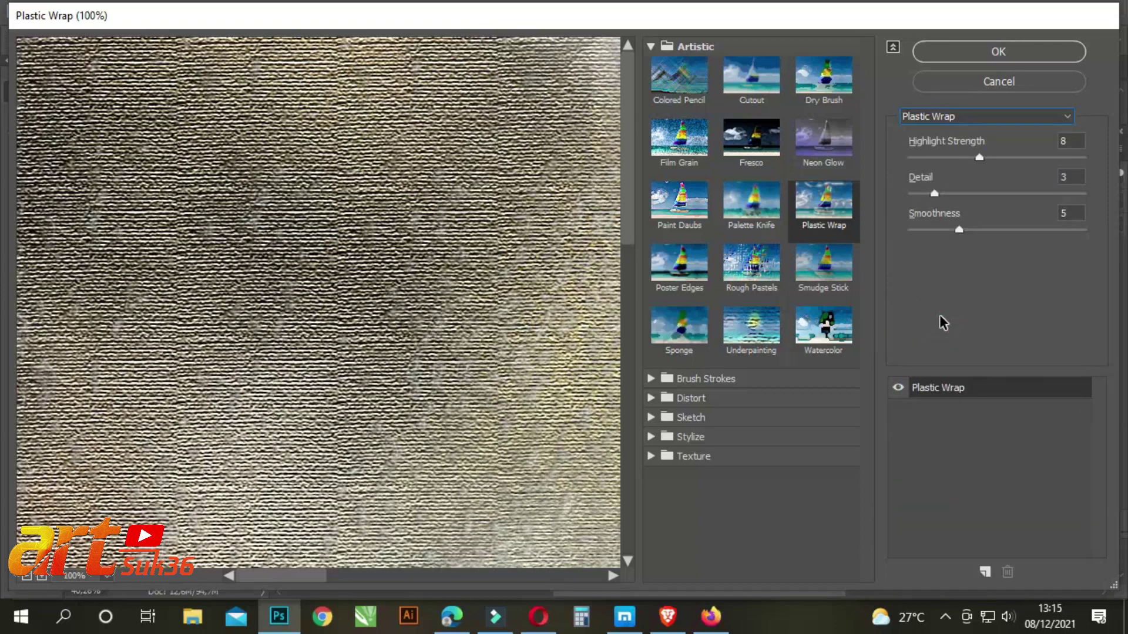
left_click_drag(560, 328, 284, 239)
scroll(274, 224, "down", 3)
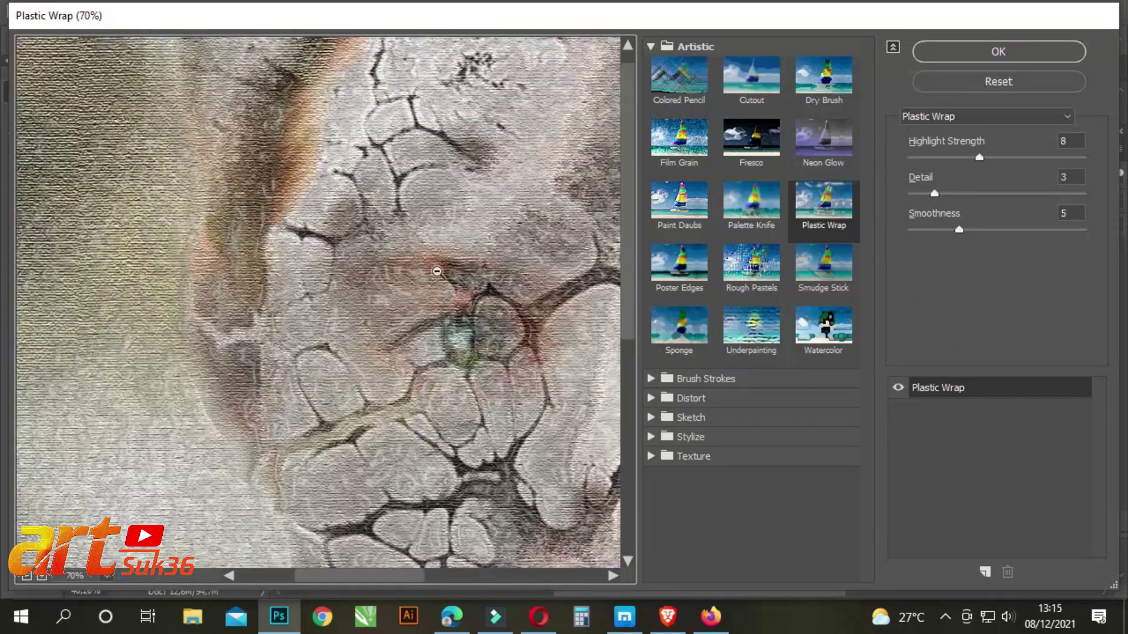
scroll(437, 272, "down", 2)
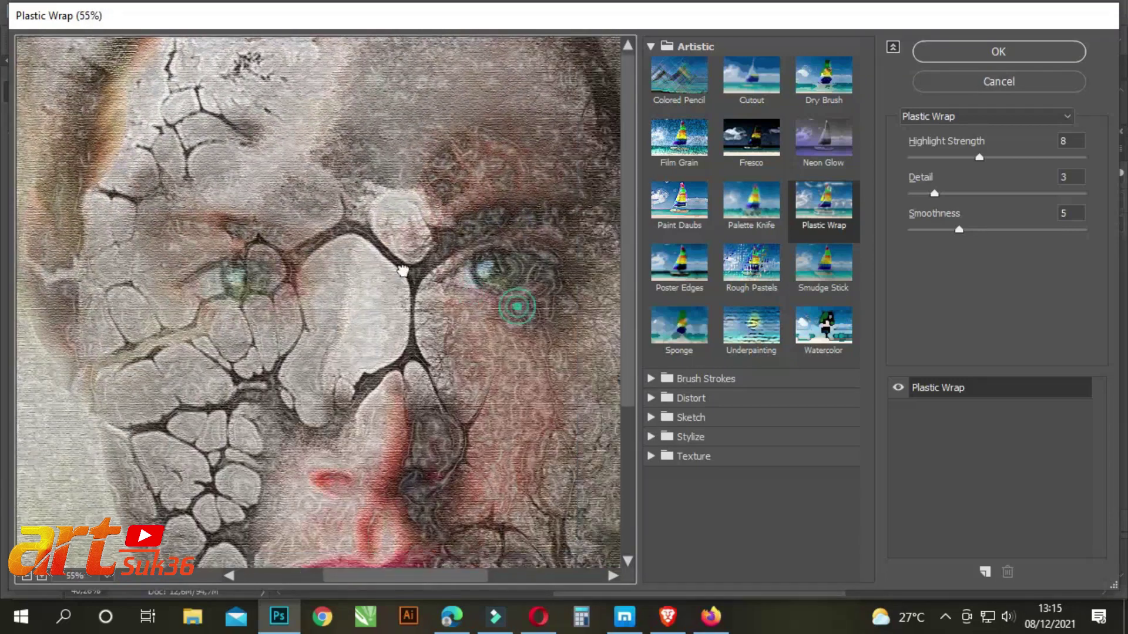
scroll(403, 271, "down", 1)
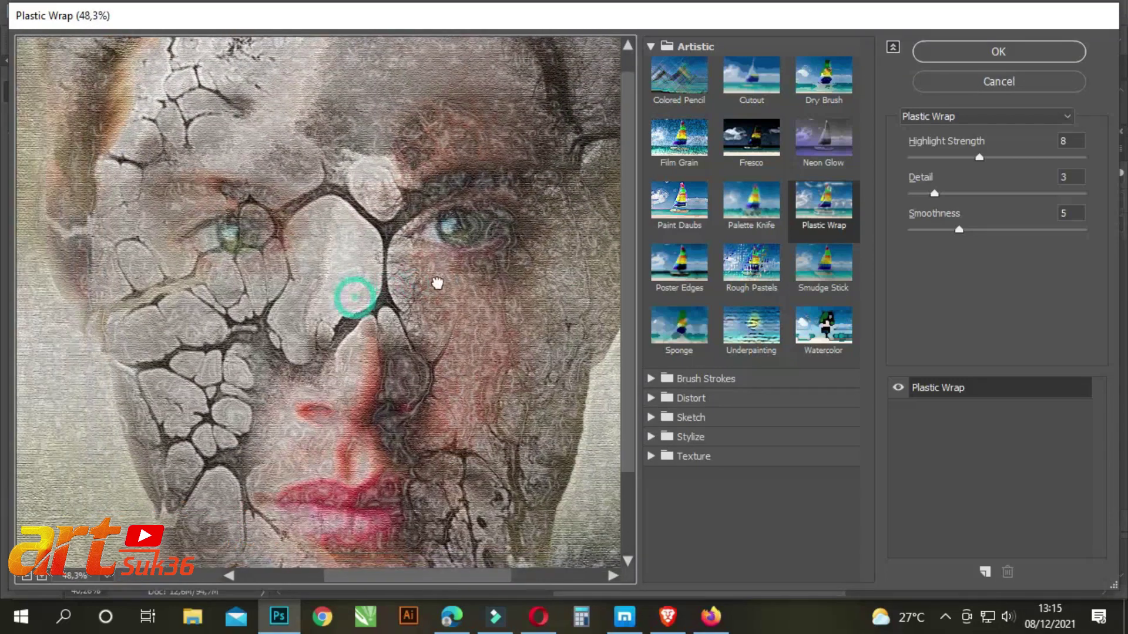
scroll(376, 291, "down", 1)
scroll(390, 297, "down", 1)
scroll(418, 303, "down", 1)
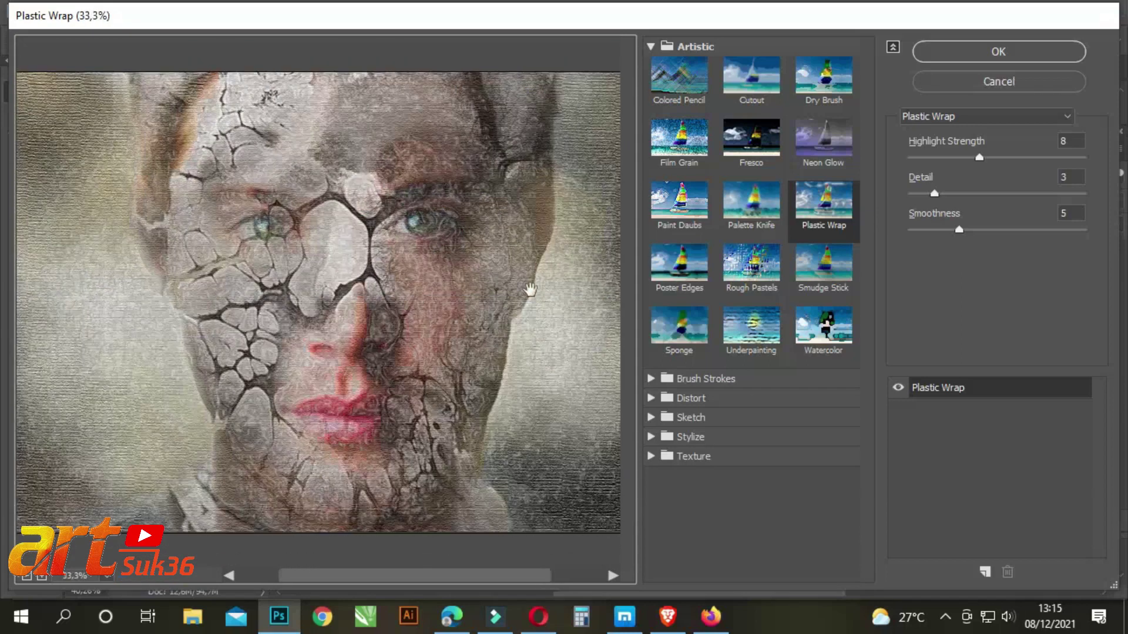
- Set Plastic Wrap Detail to 3 and adjust Highlight Strength to 4
left_click(934, 193)
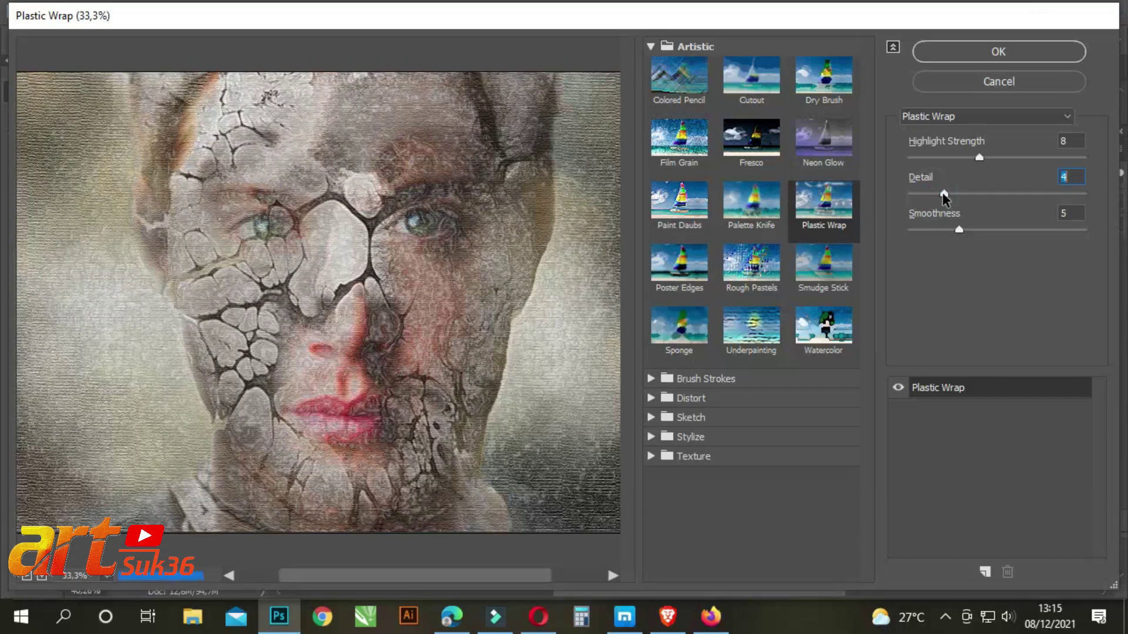
left_click_drag(943, 194, 951, 194)
left_click(977, 162)
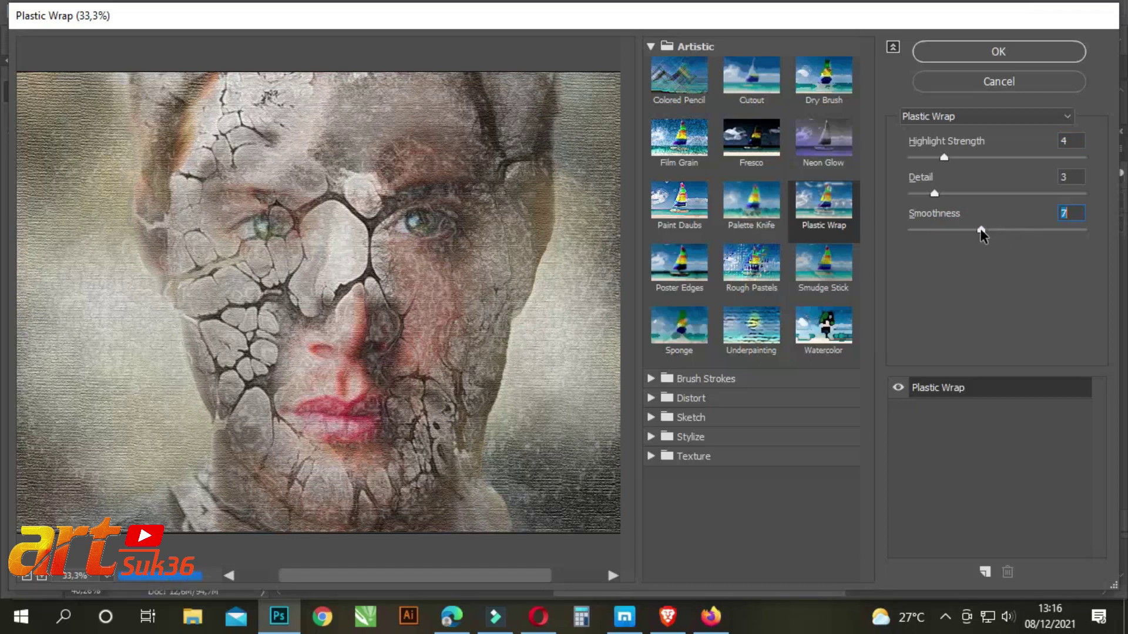
left_click(1052, 56)
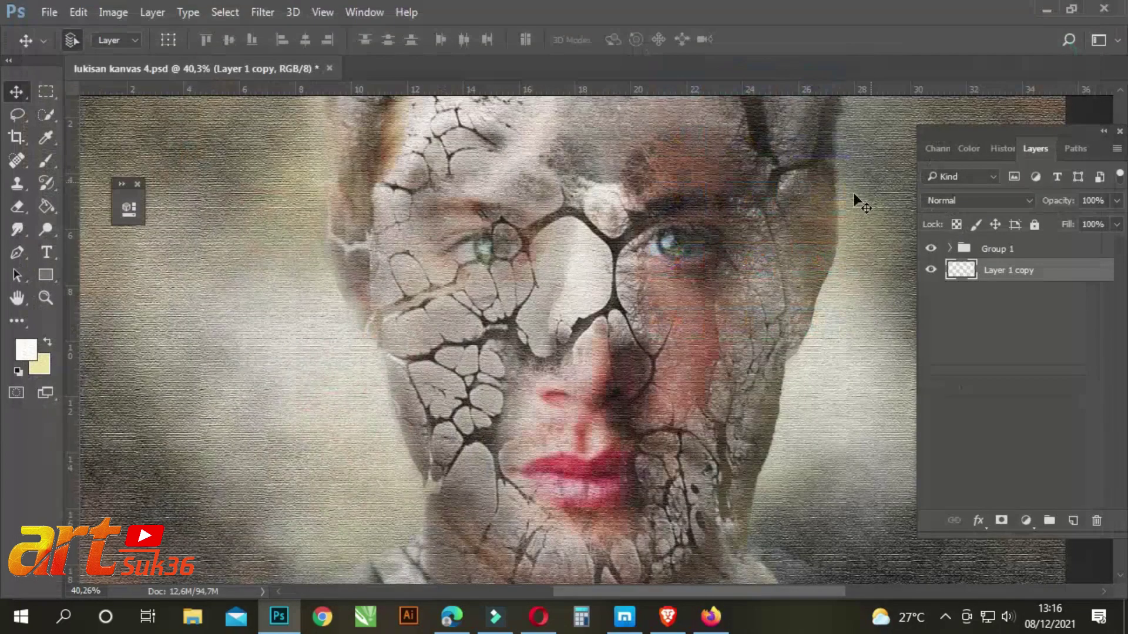
scroll(554, 322, "down", 2)
scroll(552, 320, "down", 2)
scroll(552, 320, "up", 5)
scroll(597, 336, "up", 3)
scroll(754, 480, "up", 1)
scroll(753, 481, "up", 3)
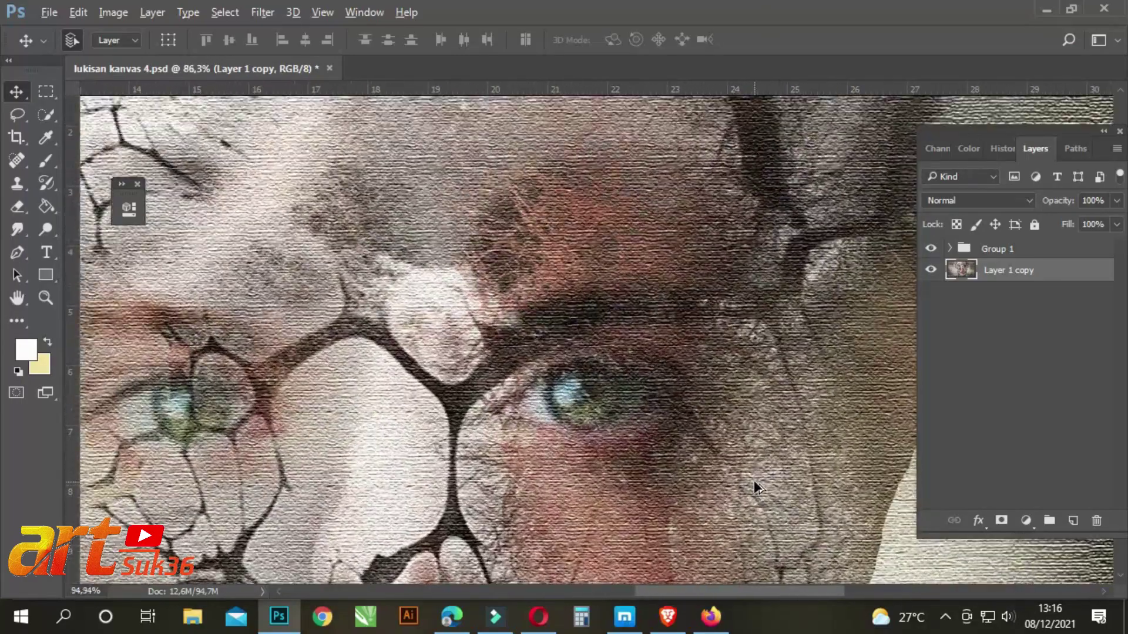
scroll(607, 260, "down", 2)
scroll(453, 441, "up", 3)
scroll(531, 259, "down", 3)
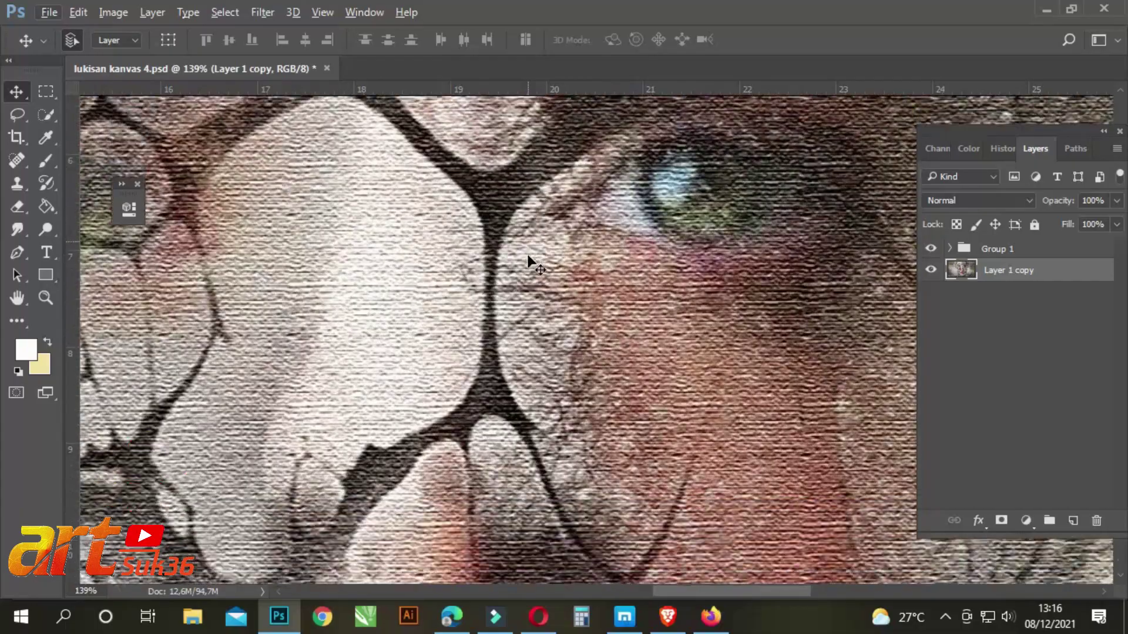
scroll(531, 279, "up", 2)
scroll(529, 279, "down", 2)
scroll(529, 279, "down", 2)
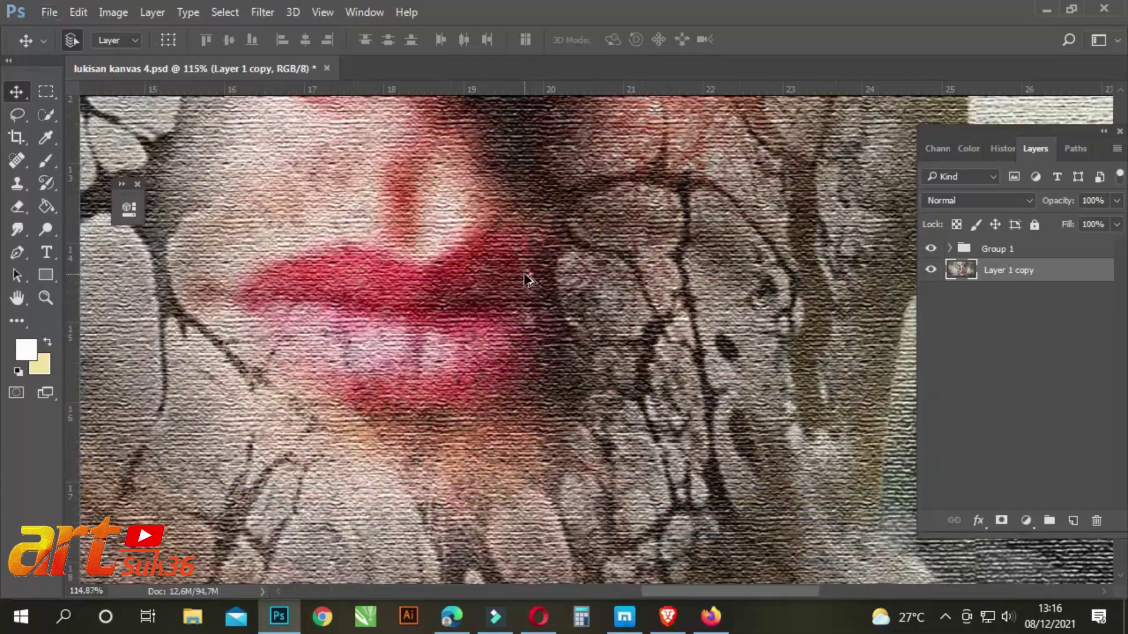
scroll(528, 279, "down", 1)
scroll(527, 279, "down", 3)
scroll(523, 273, "up", 1)
scroll(523, 273, "up", 2)
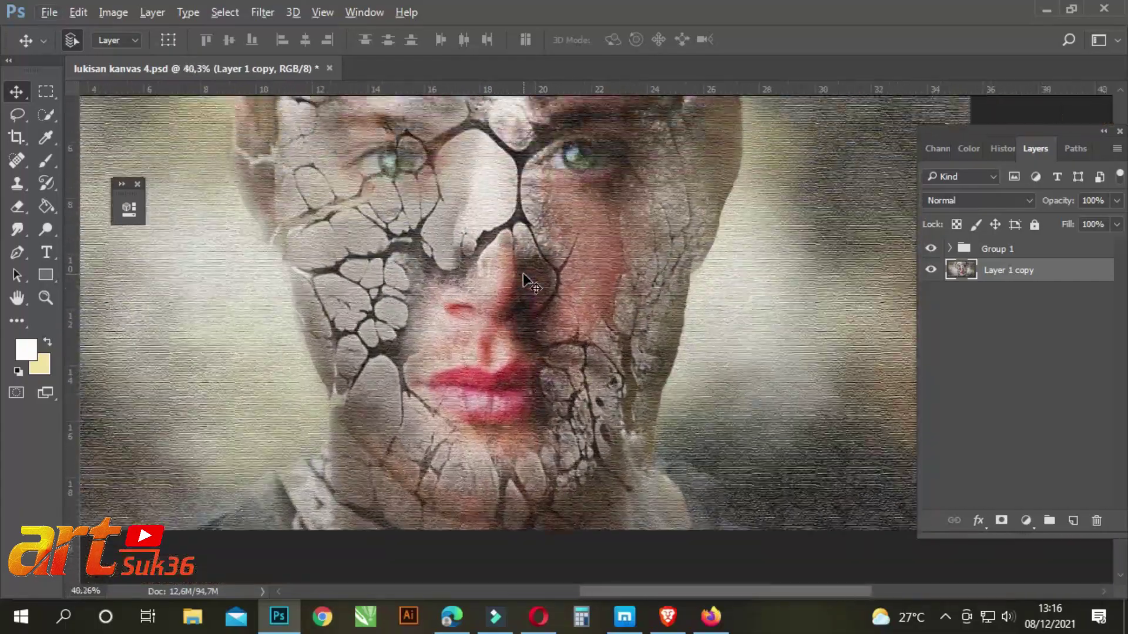
scroll(523, 273, "up", 3)
scroll(520, 327, "up", 3)
scroll(521, 326, "down", 2)
scroll(519, 323, "down", 1)
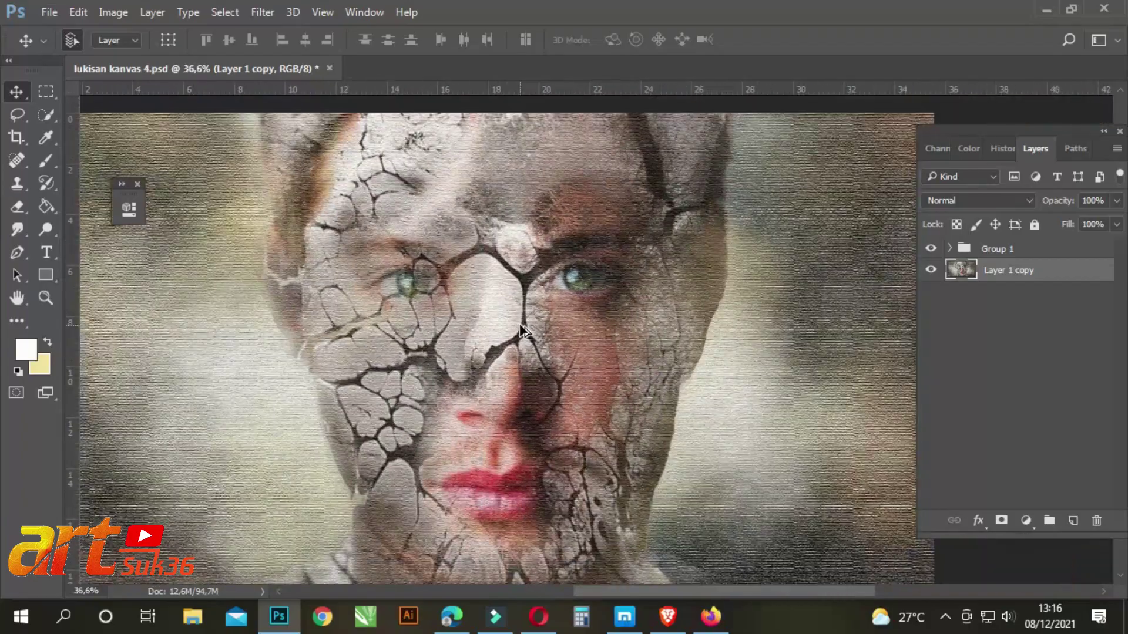
scroll(558, 409, "up", 1)
scroll(558, 408, "up", 3)
scroll(559, 409, "up", 2)
scroll(558, 410, "down", 1)
scroll(556, 404, "down", 1)
scroll(557, 404, "down", 1)
scroll(556, 404, "down", 2)
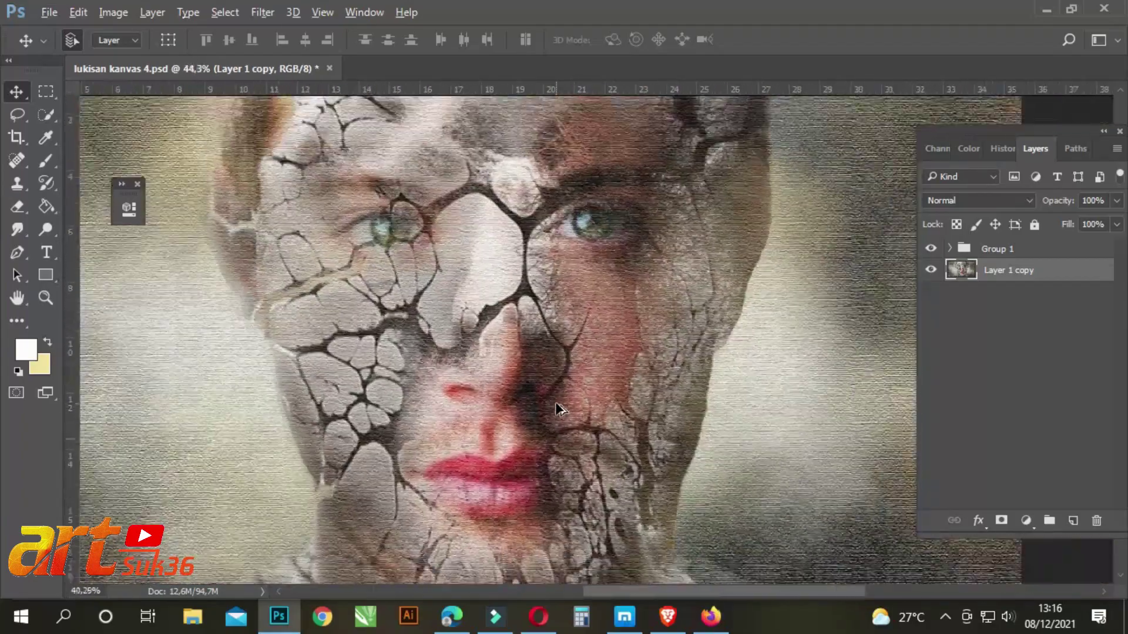
scroll(556, 404, "down", 1)
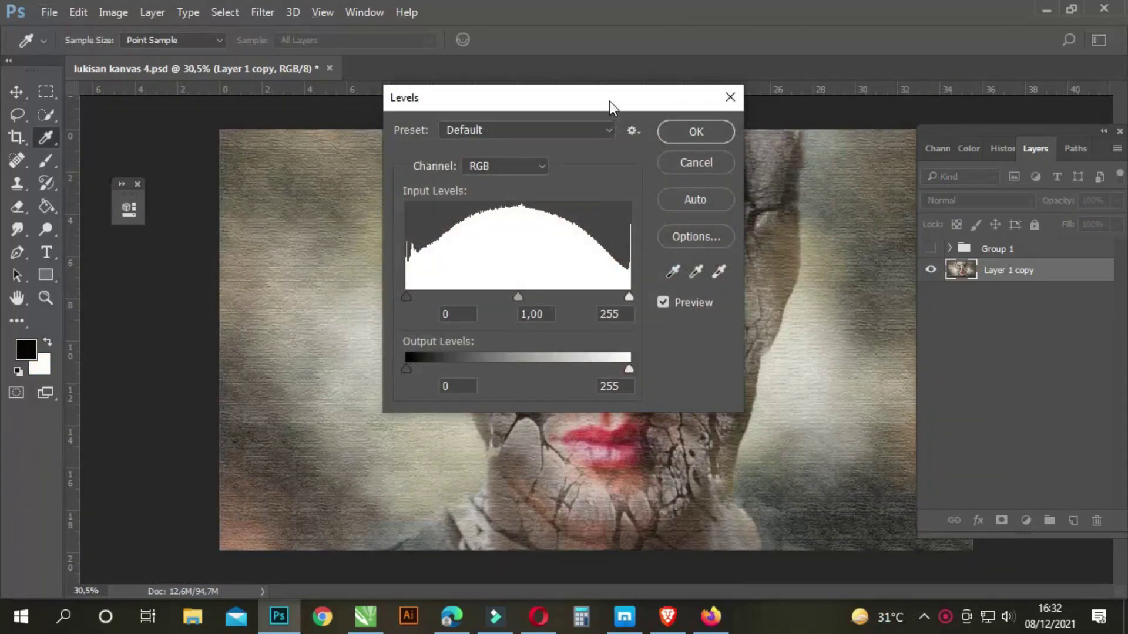
- Set Levels input to 21 / 0,83 / 209 and output to 0–232 while previewing the face
left_click_drag(610, 101, 1041, 147)
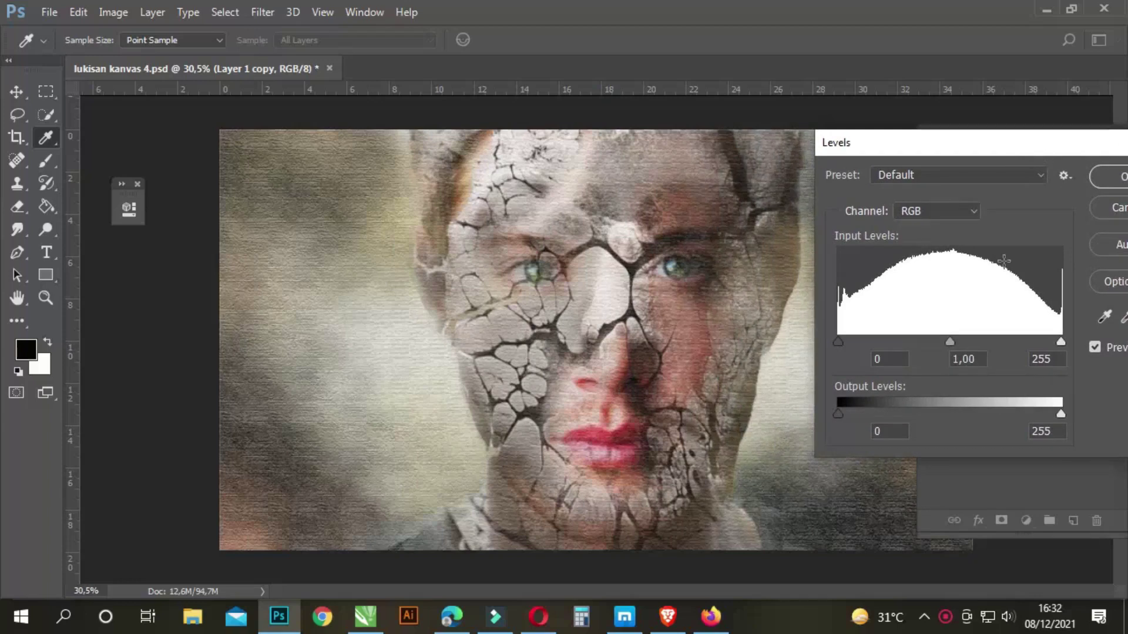
left_click_drag(839, 341, 853, 342)
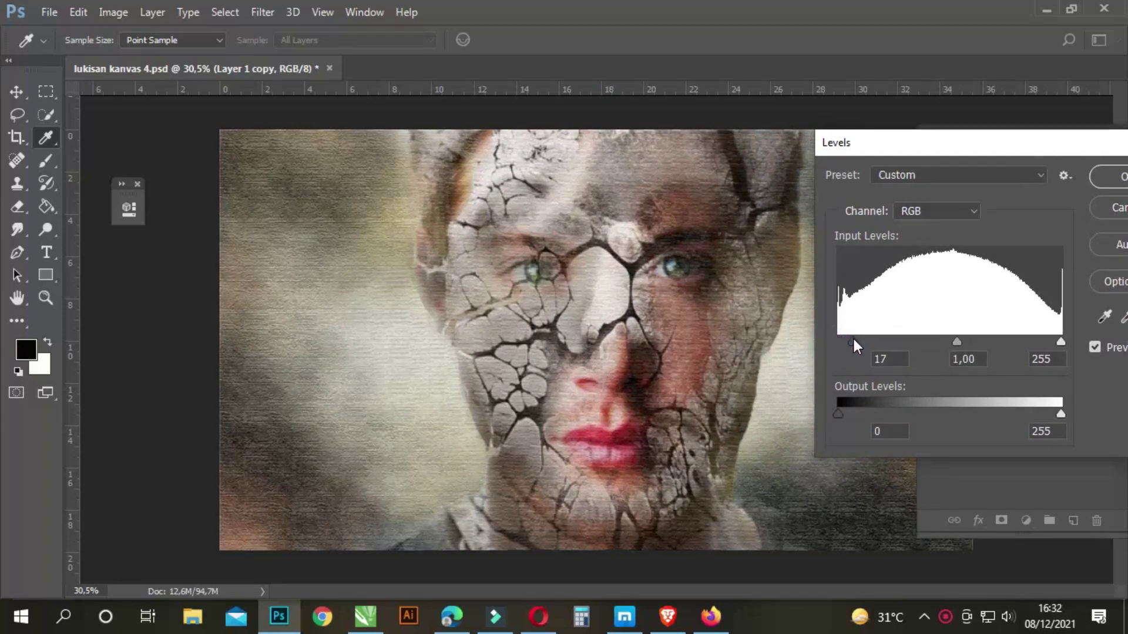
left_click_drag(959, 342, 973, 342)
left_click(972, 341)
left_click_drag(1060, 340, 1020, 347)
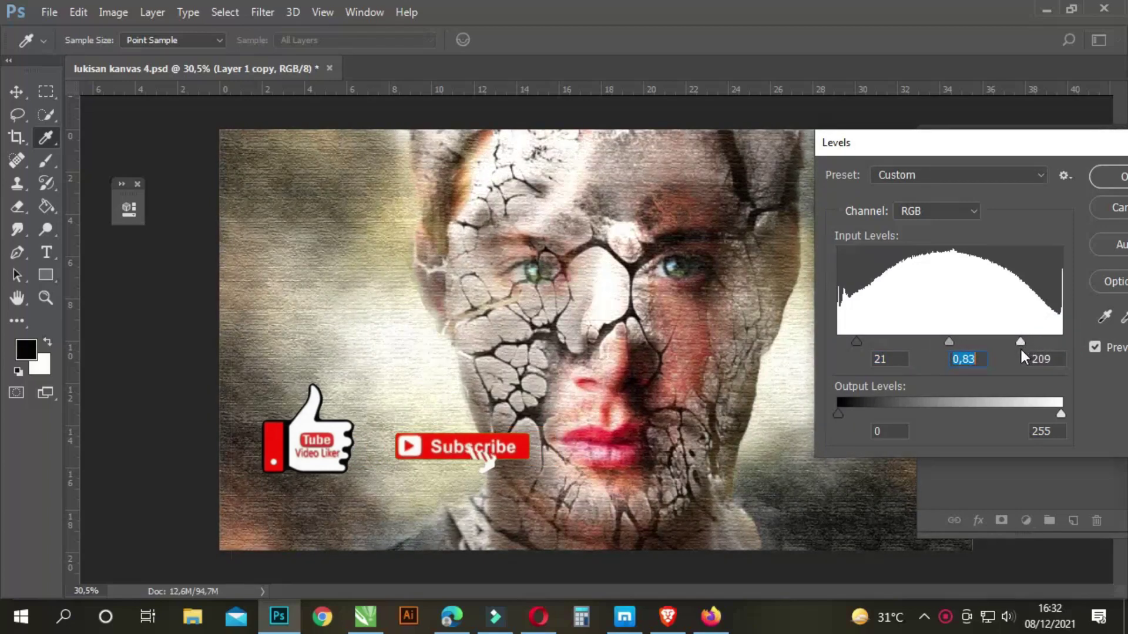
left_click_drag(1060, 414, 1041, 416)
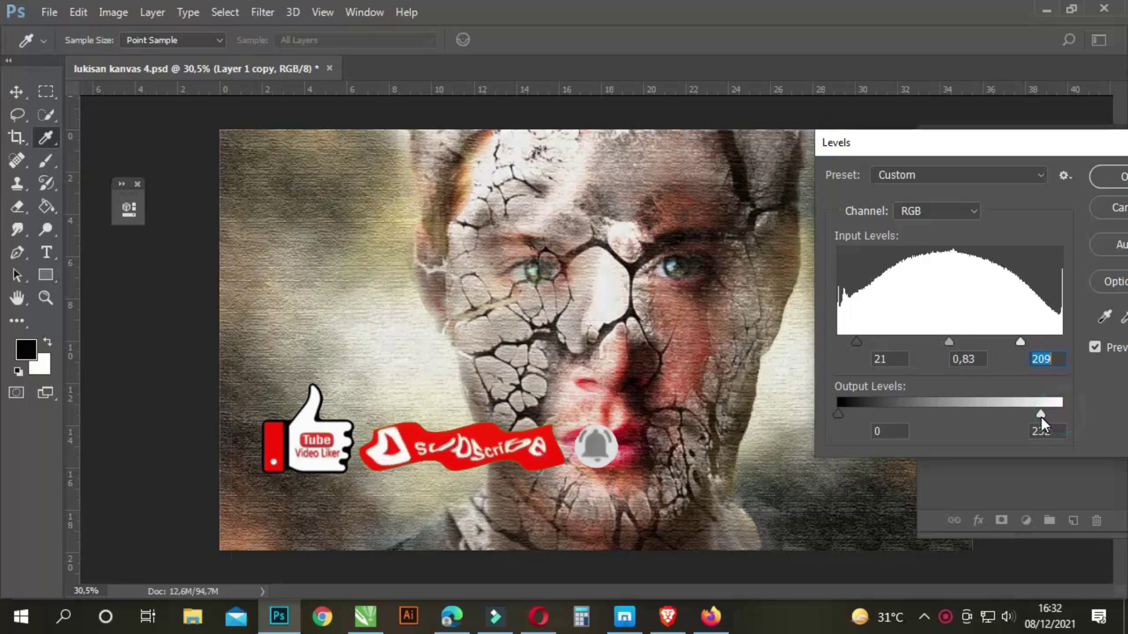
mouse_move(838, 414)
left_mouse_down()
mouse_move(851, 415)
mouse_move(838, 415)
left_mouse_up()
mouse_move(1077, 150)
left_mouse_down()
mouse_move(915, 237)
mouse_move(267, 183)
left_mouse_up()
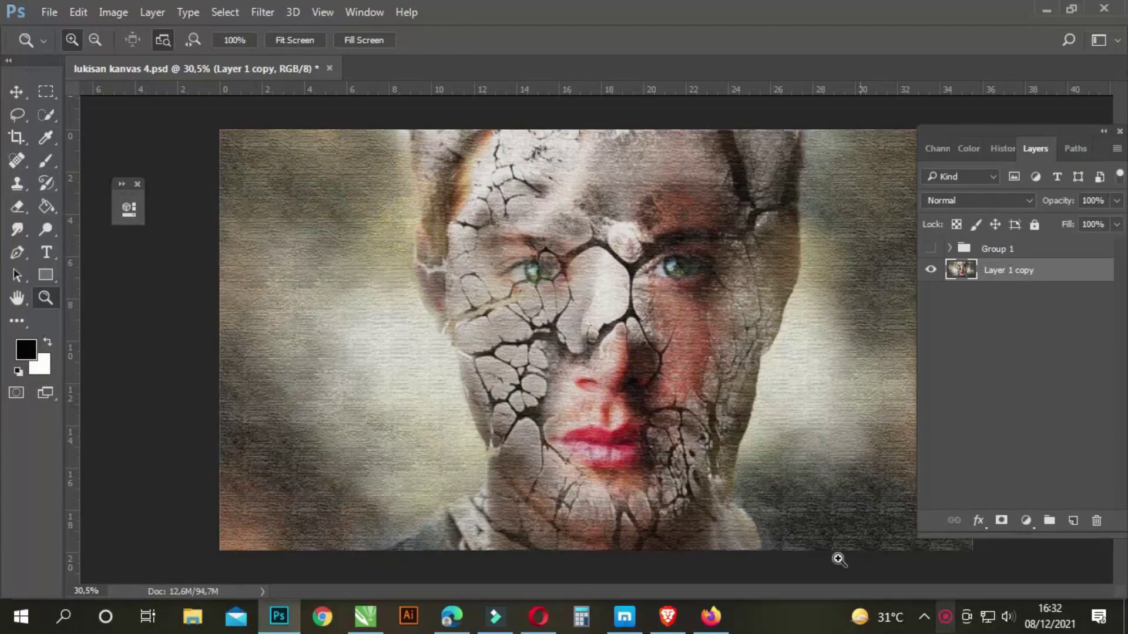
- Zoom in and out to review the cracked portrait, then confirm the Levels adjustment
scroll(821, 321, "up", 2, "alt")
scroll(822, 320, "up", 2, "alt")
scroll(819, 324, "up", 2, "alt")
scroll(816, 325, "down", 2, "alt")
scroll(812, 330, "down", 2, "alt")
scroll(812, 334, "down", 2, "alt")
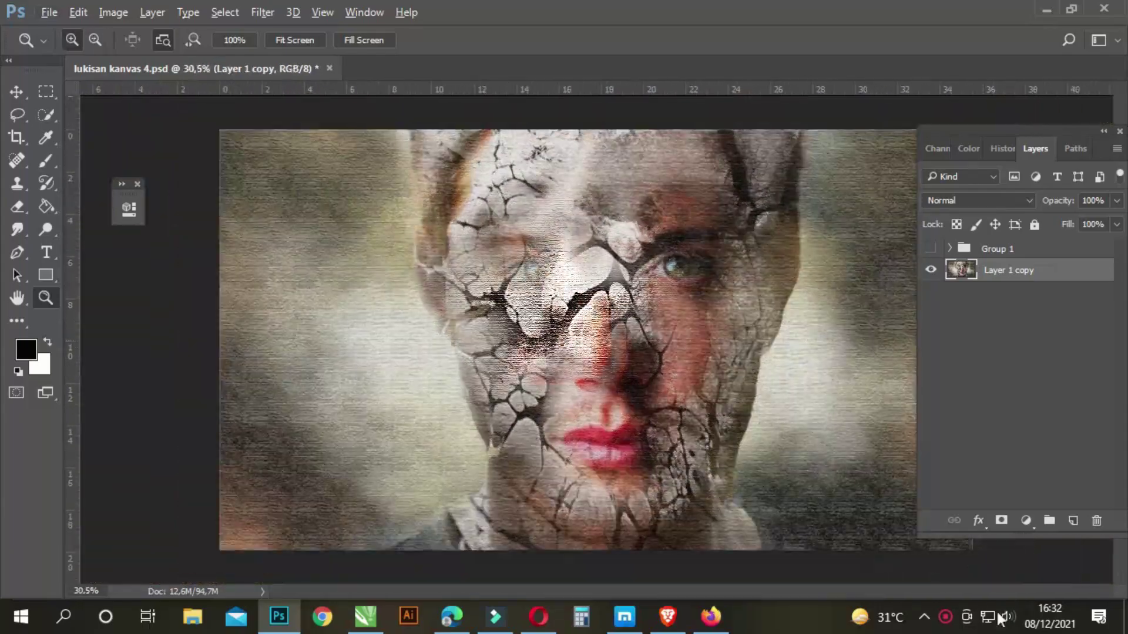
left_click(946, 617)
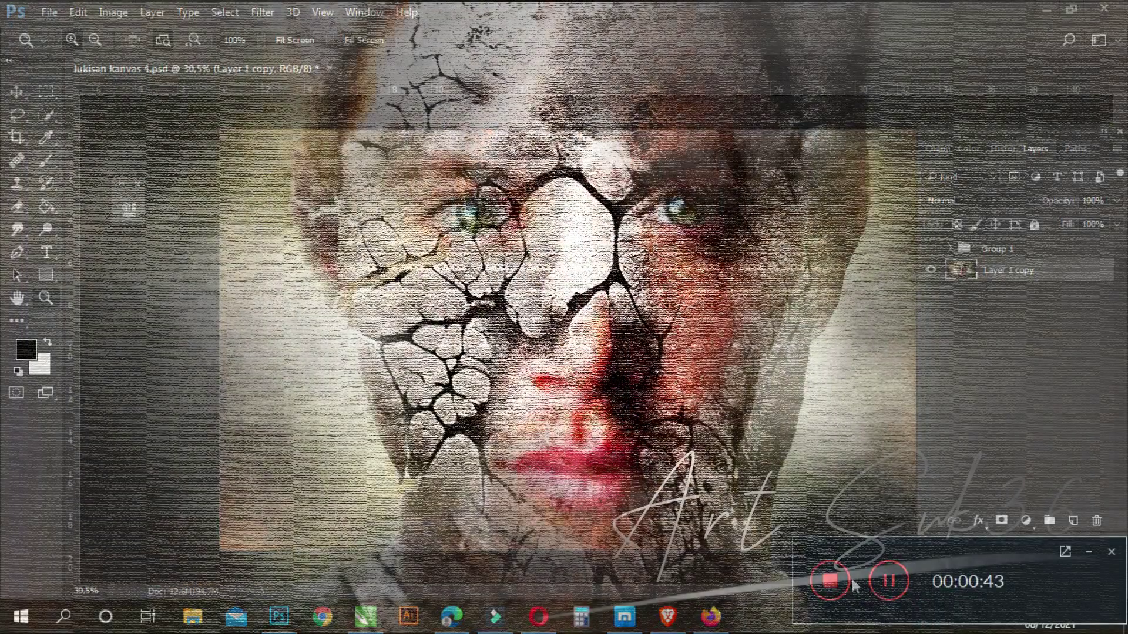